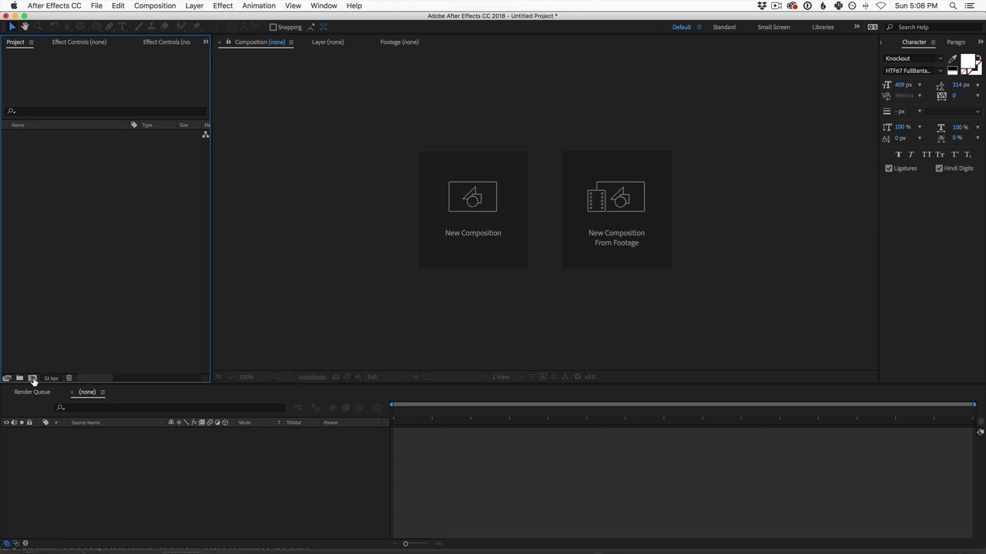
# - Create a new composition with the HDTV 1080 24 settings, 1920 x 1080 px at 24 fps, 0:00:08:09 long
pyautogui.click(474, 197)
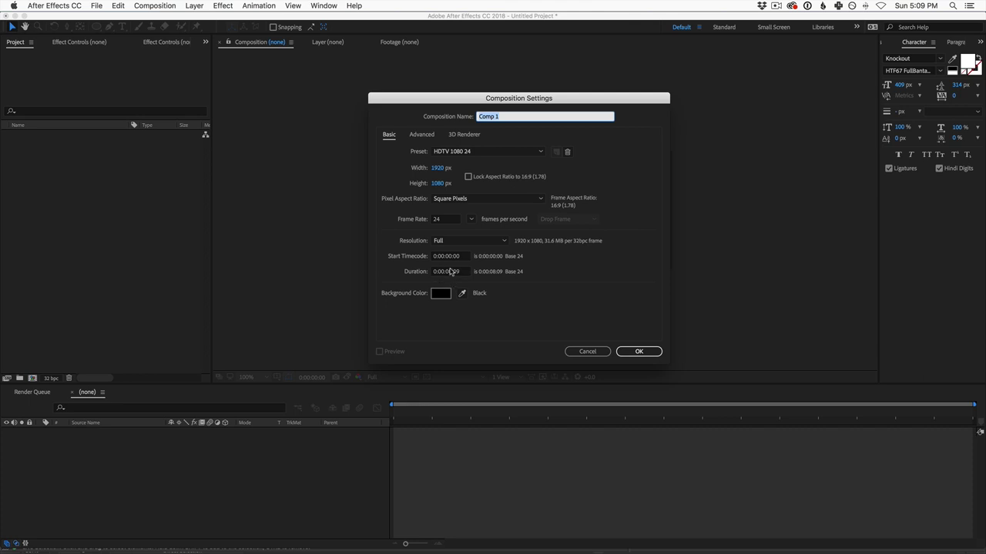
pyautogui.click(637, 353)
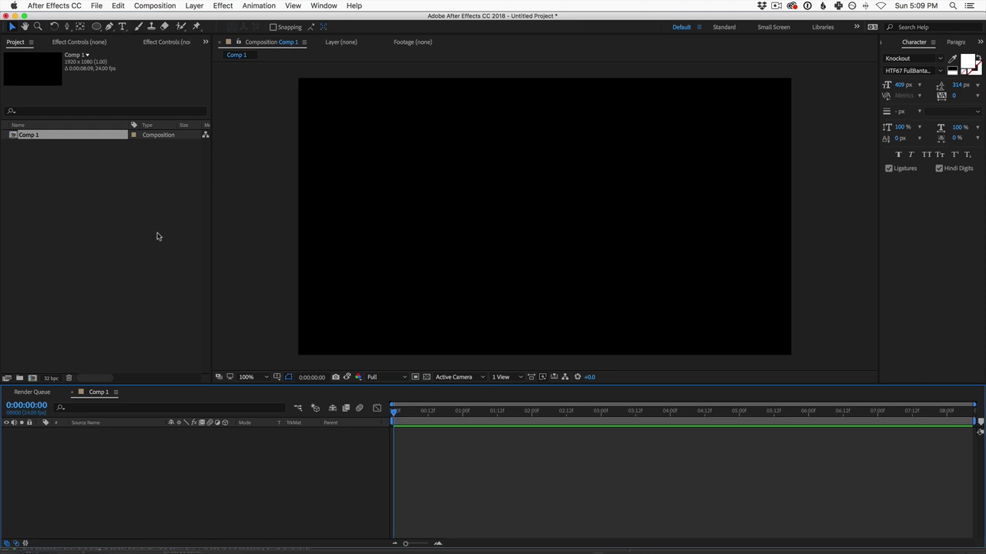
# - Add a text layer reading TEXT near the middle of the composition
pyautogui.click(121, 26)
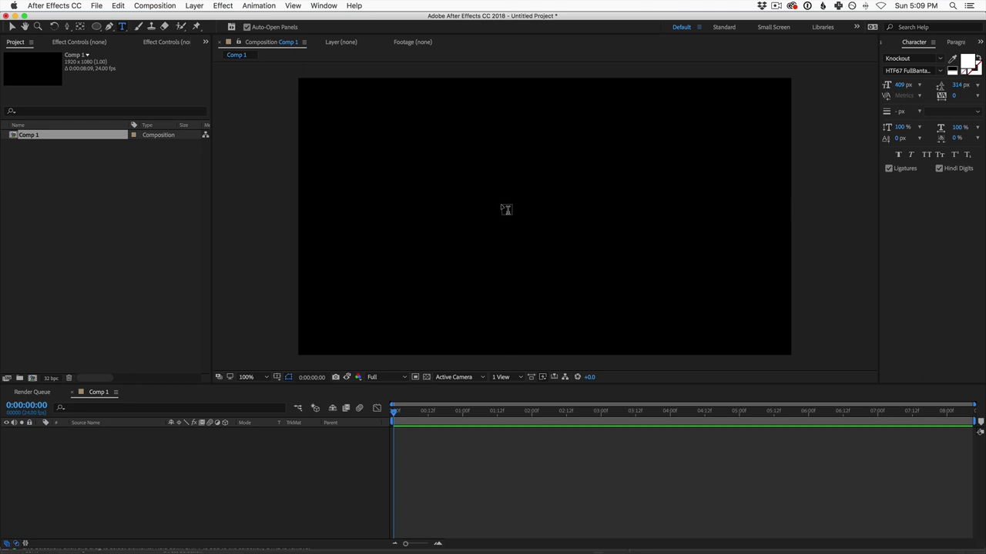
pyautogui.click(477, 244)
pyautogui.write('T')
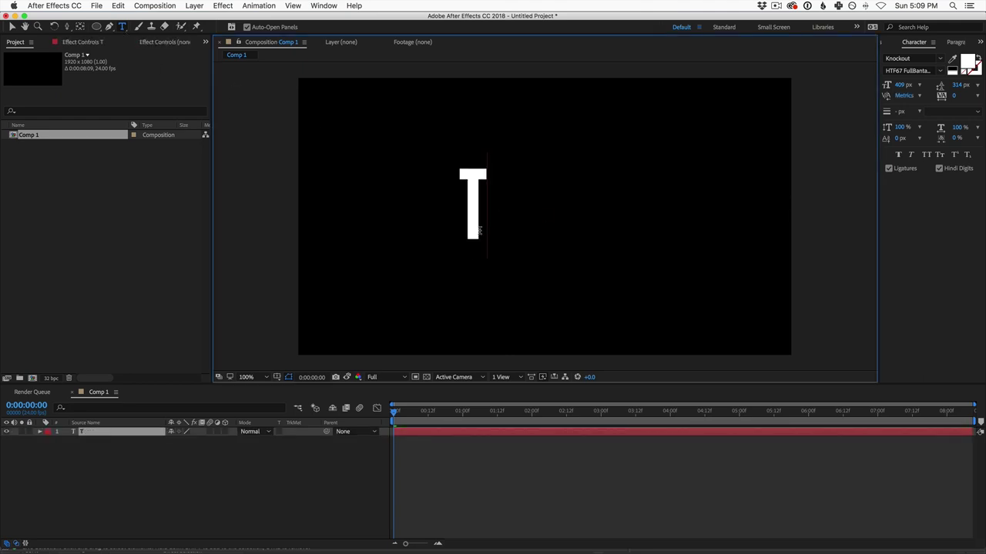
pyautogui.write('EXT')
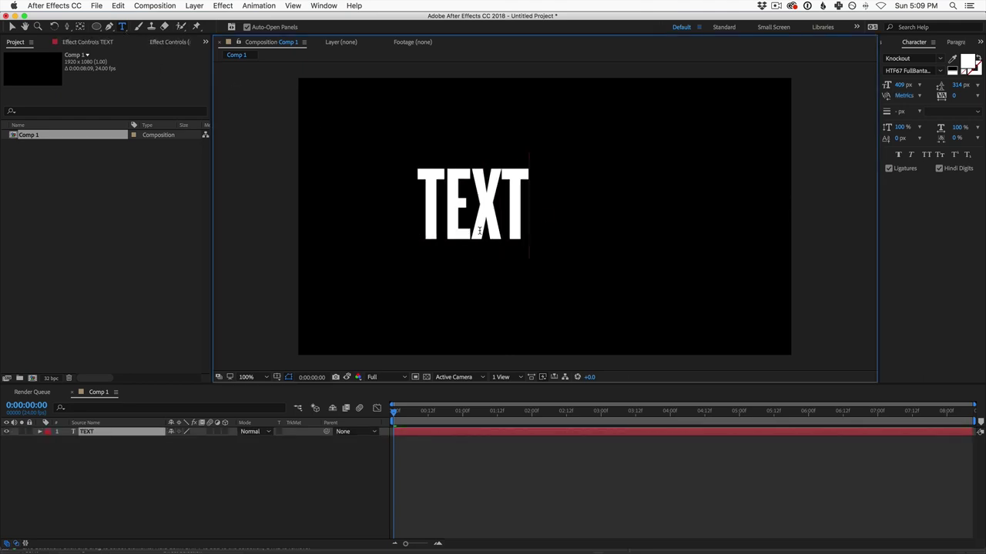
# - Delete the TEXT layer from the composition
pyautogui.click(141, 466)
pyautogui.click(82, 432)
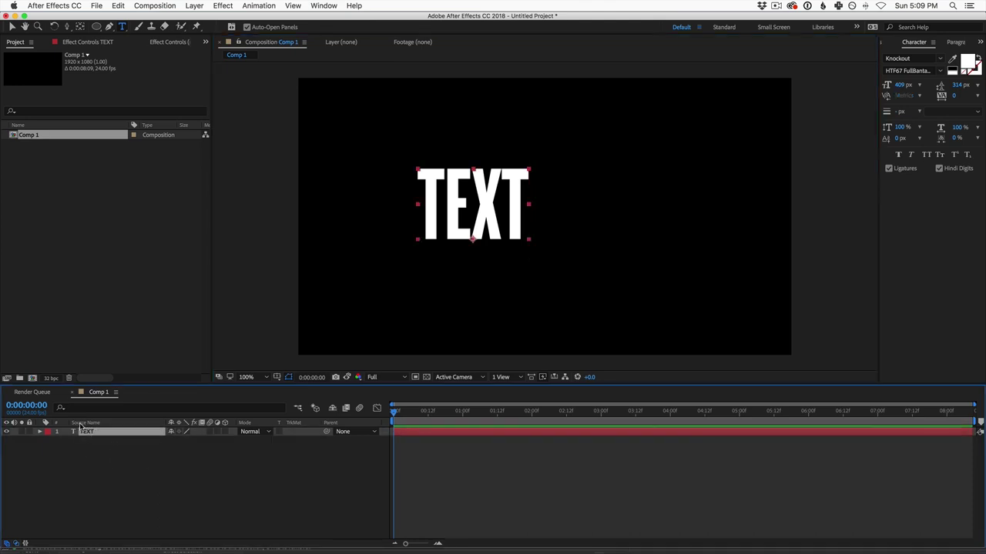
pyautogui.press('Delete')
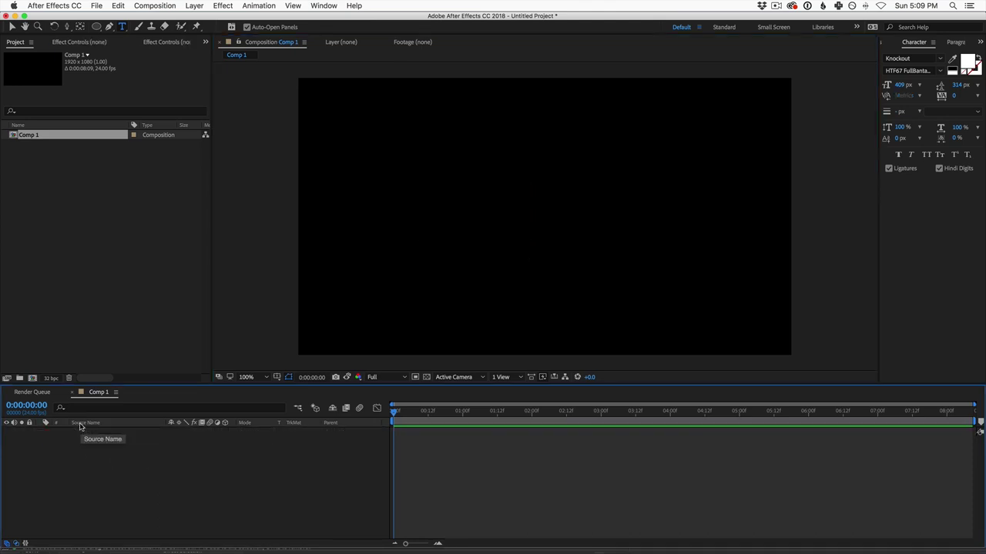
# - Import GreyscalegorillaLogo.ai as footage and place it as a layer in Comp 1
pyautogui.doubleClick(79, 228)
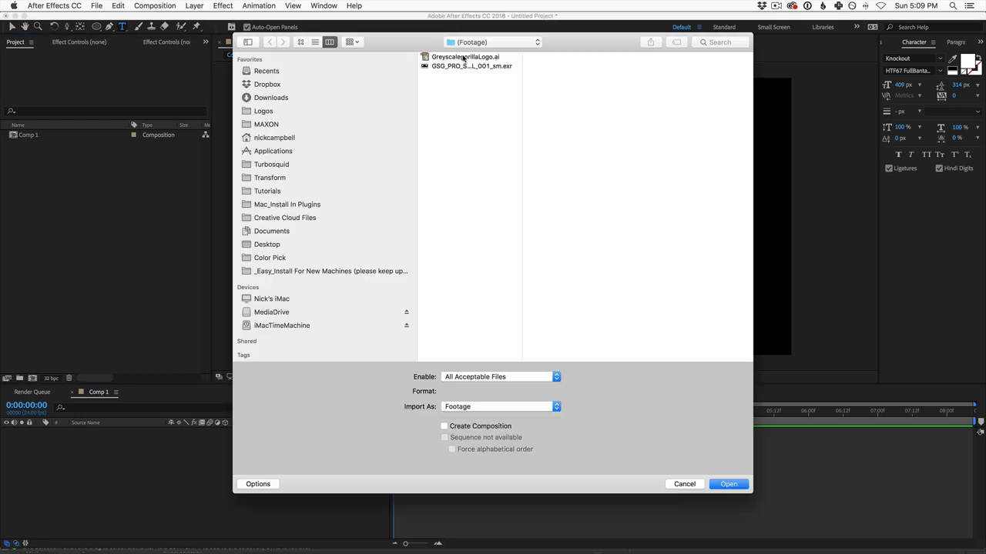
pyautogui.click(464, 57)
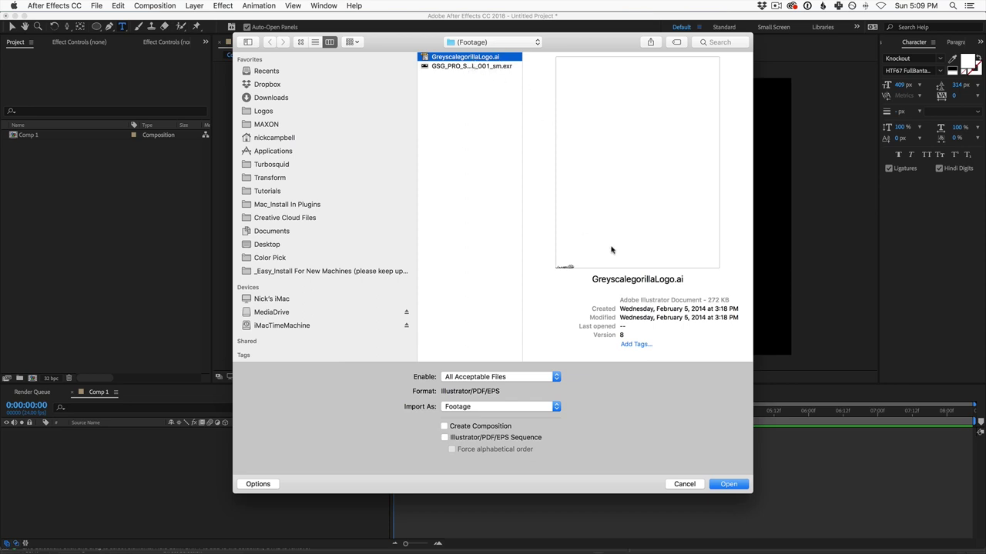
pyautogui.click(721, 484)
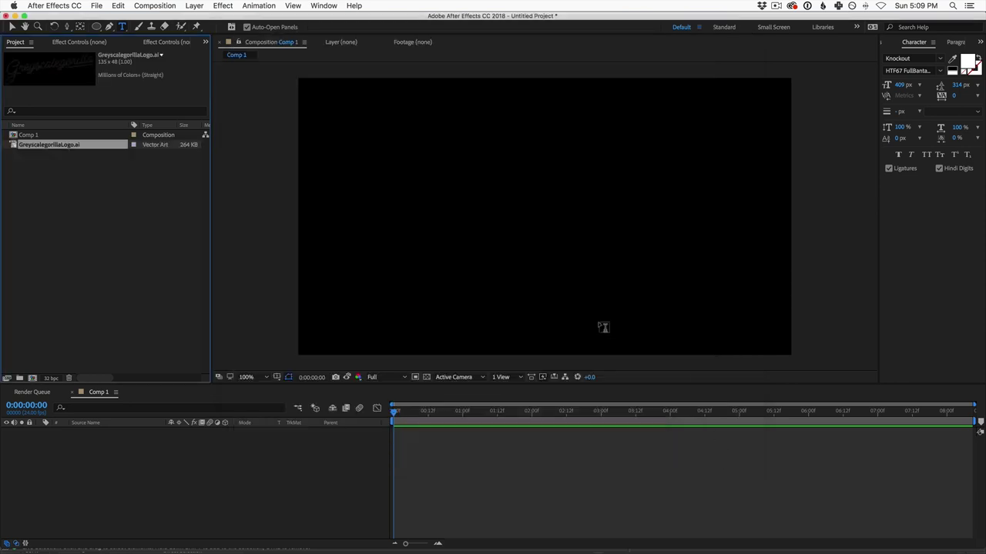
pyautogui.moveTo(46, 145); pyautogui.dragTo(170, 476)
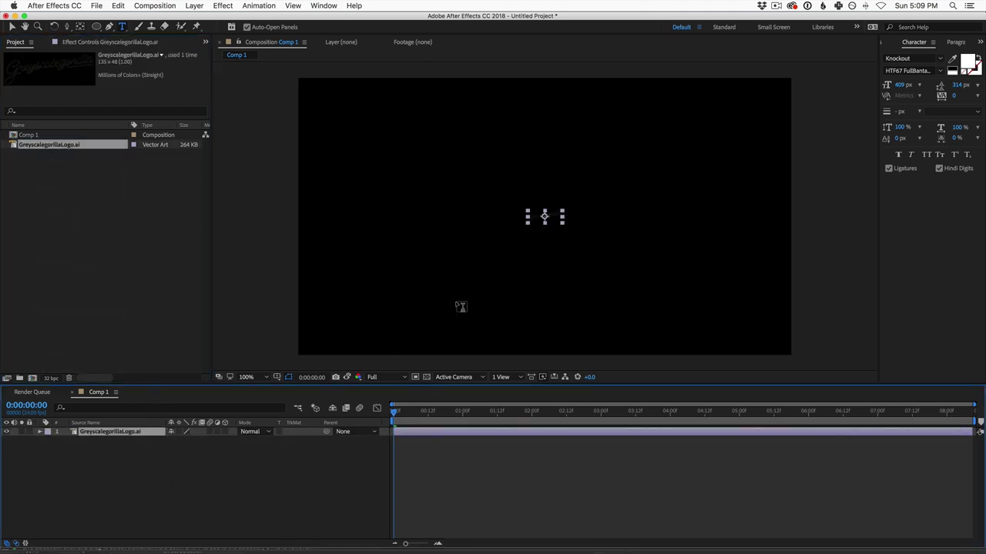
# - Scale the logo layer to 1211% and turn on continuous rasterization for it
pyautogui.press('s')
pyautogui.moveTo(191, 441); pyautogui.dragTo(709, 441)
pyautogui.moveTo(713, 403); pyautogui.dragTo(710, 405)
pyautogui.press('Return')
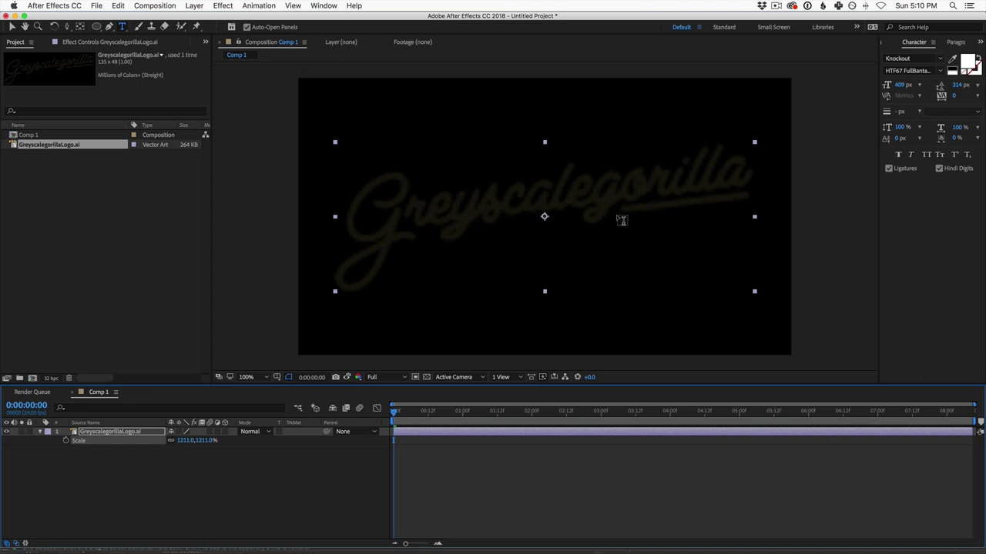
pyautogui.click(178, 432)
# - Create shapes from the logo's vector layer and delete the original GreyscalegorillaLogo.ai layer from the composition
pyautogui.rightClick(116, 433)
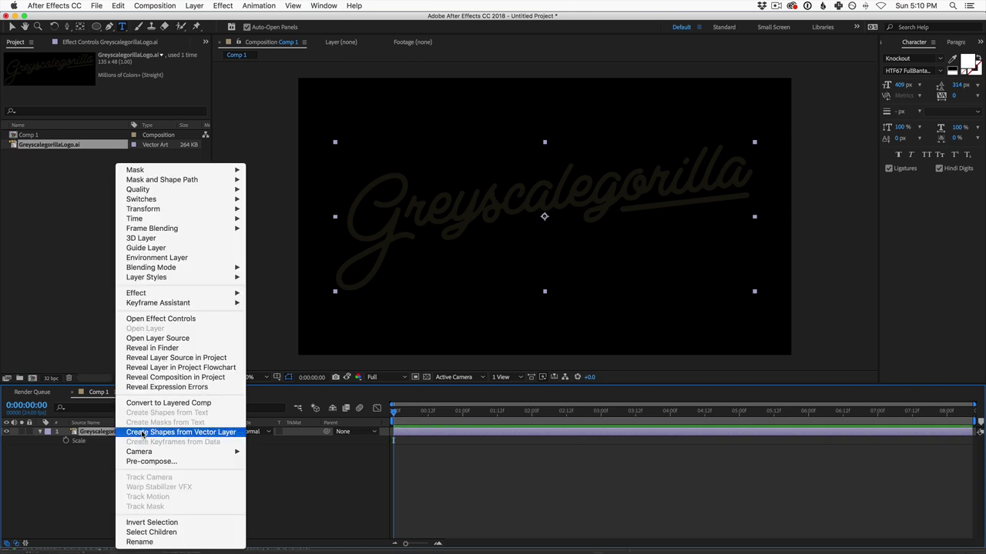
pyautogui.click(144, 433)
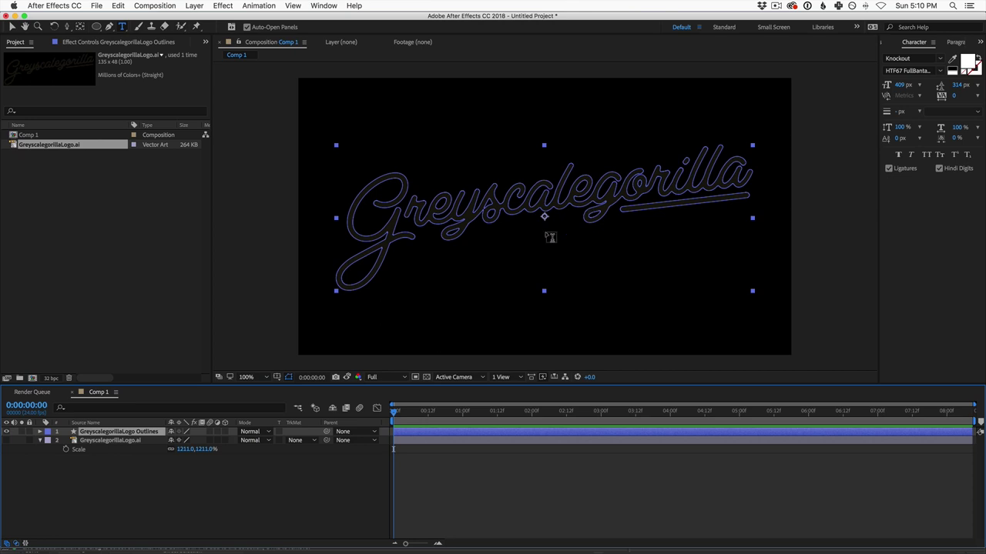
pyautogui.click(91, 441)
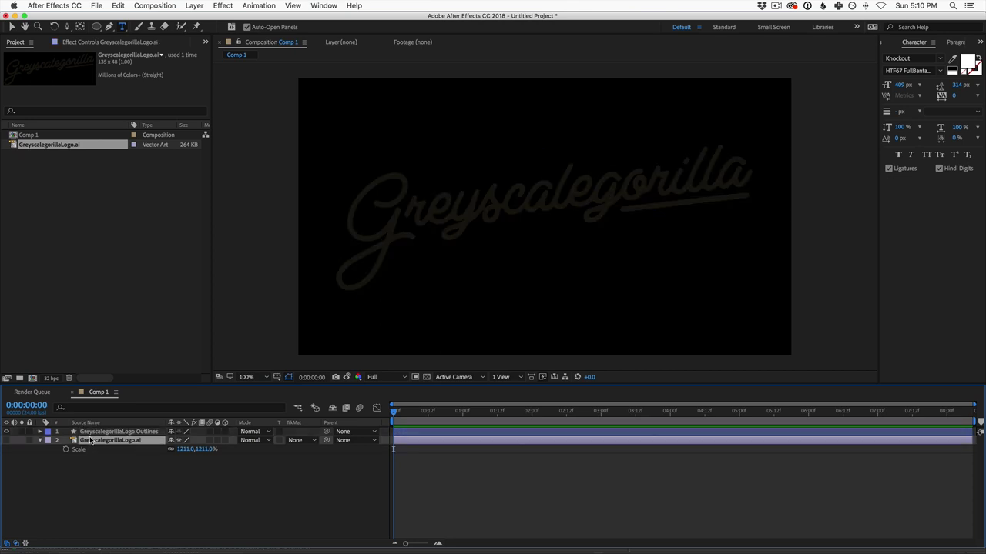
pyautogui.press('Delete')
# - Set the colour of Fill 1 in Group 1 of the logo outlines layer to white (FFFFFF)
pyautogui.click(124, 433)
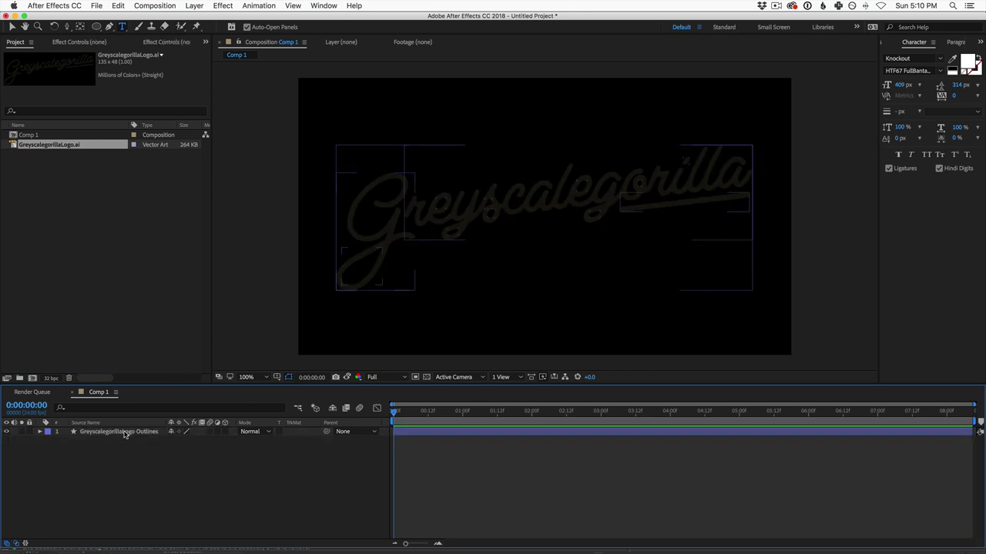
pyautogui.press('F2')
pyautogui.click(102, 433)
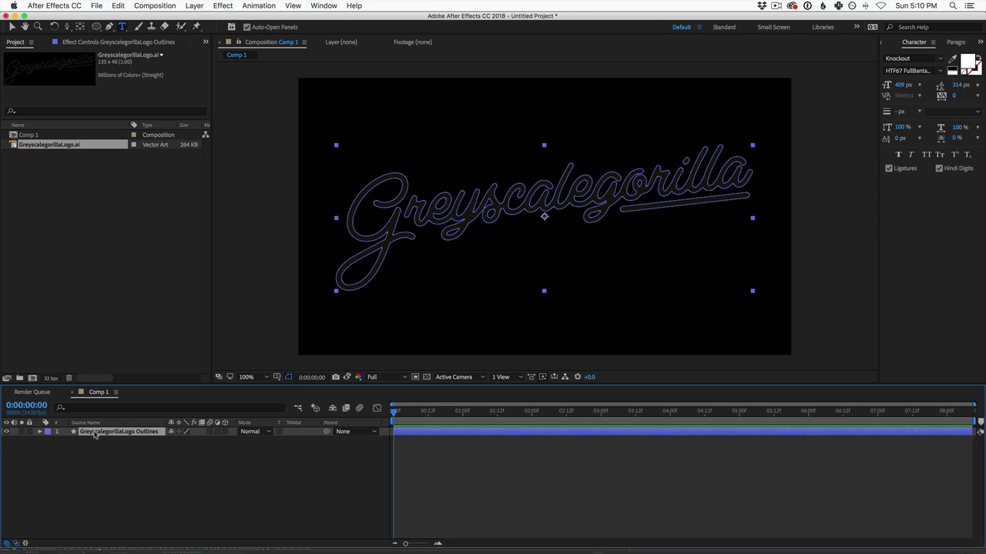
pyautogui.click(40, 432)
pyautogui.click(48, 441)
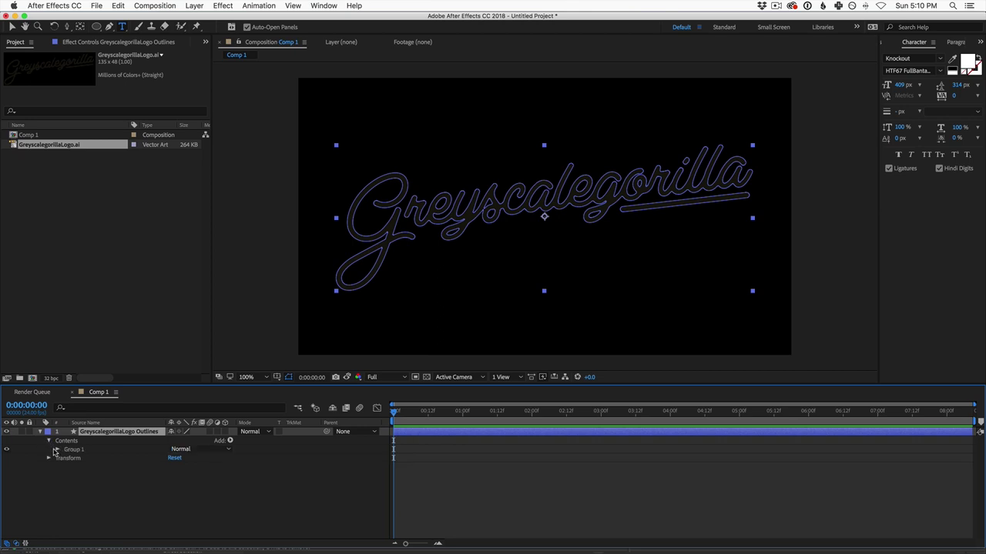
pyautogui.click(57, 450)
pyautogui.scroll(-1, 69, 458)
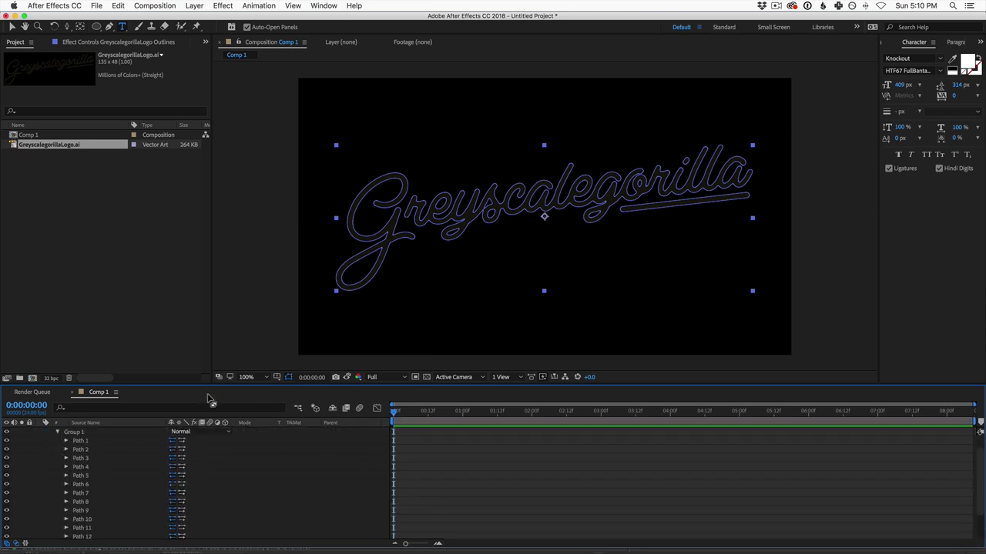
pyautogui.moveTo(221, 385); pyautogui.dragTo(227, 296)
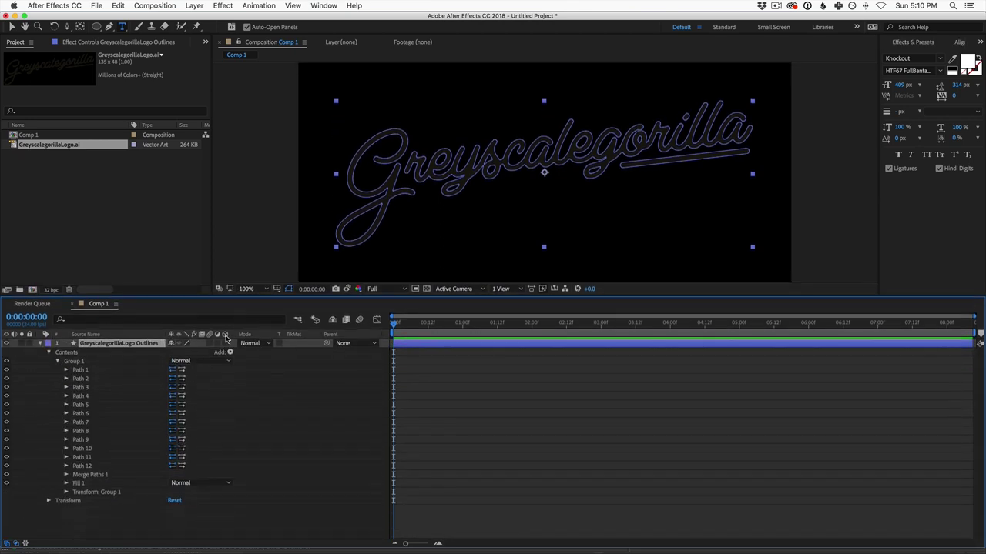
pyautogui.click(67, 484)
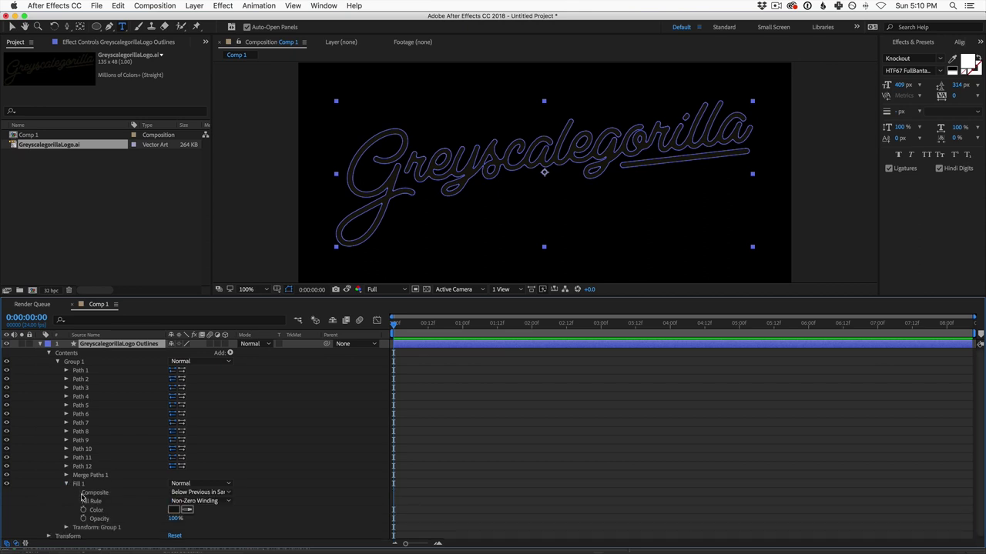
pyautogui.click(175, 510)
pyautogui.moveTo(534, 386); pyautogui.dragTo(460, 334)
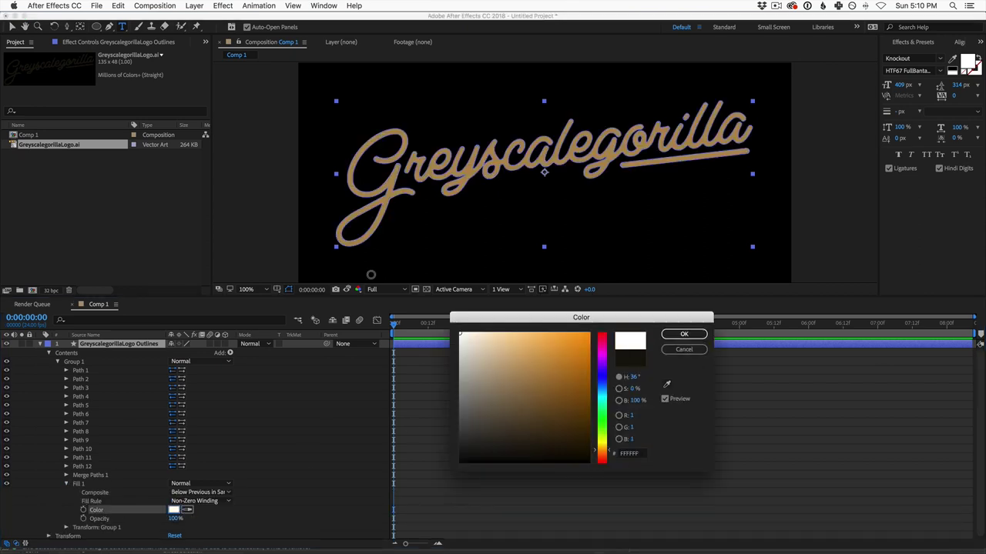
pyautogui.click(684, 334)
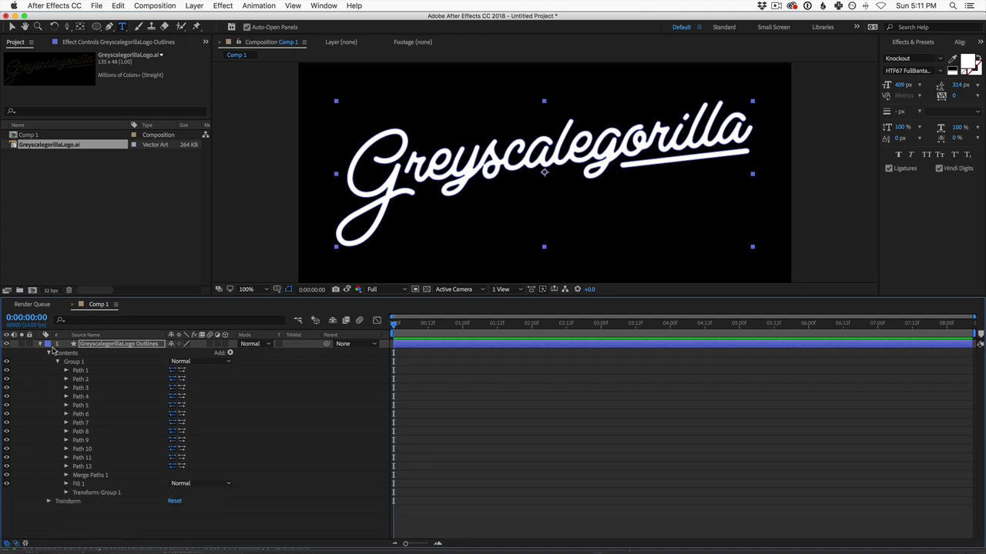
# - Collapse the outlines layer's contents and turn it into a 3D layer
pyautogui.click(49, 354)
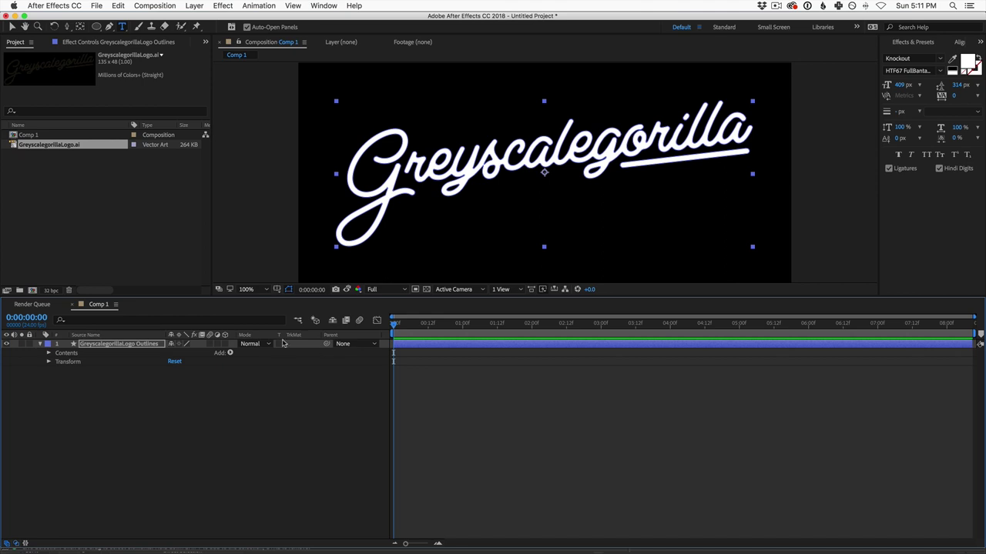
pyautogui.click(225, 344)
# - Try rotating the 3D logo about its vertical axis with the Rotation tool and undo the rotation
pyautogui.press('w')
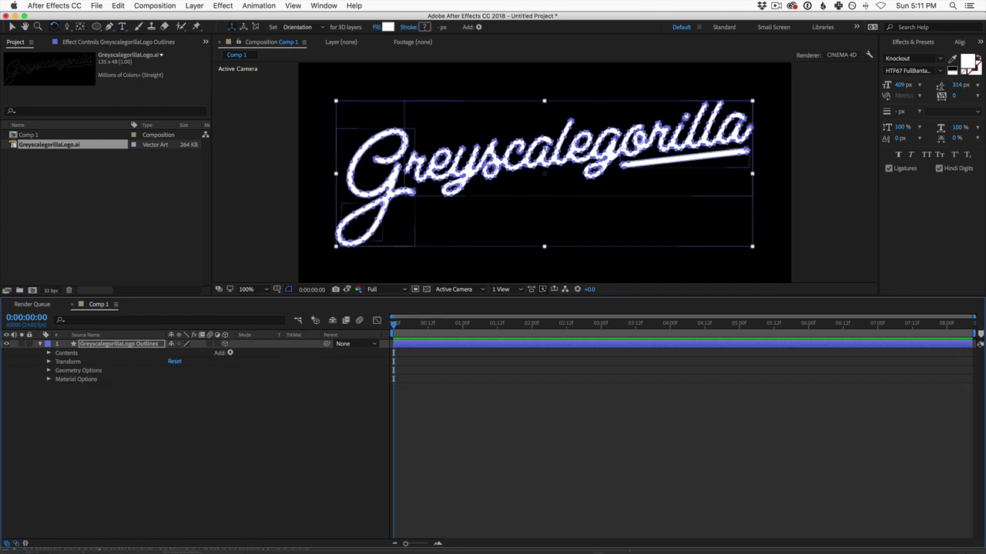
pyautogui.moveTo(493, 154); pyautogui.dragTo(582, 155)
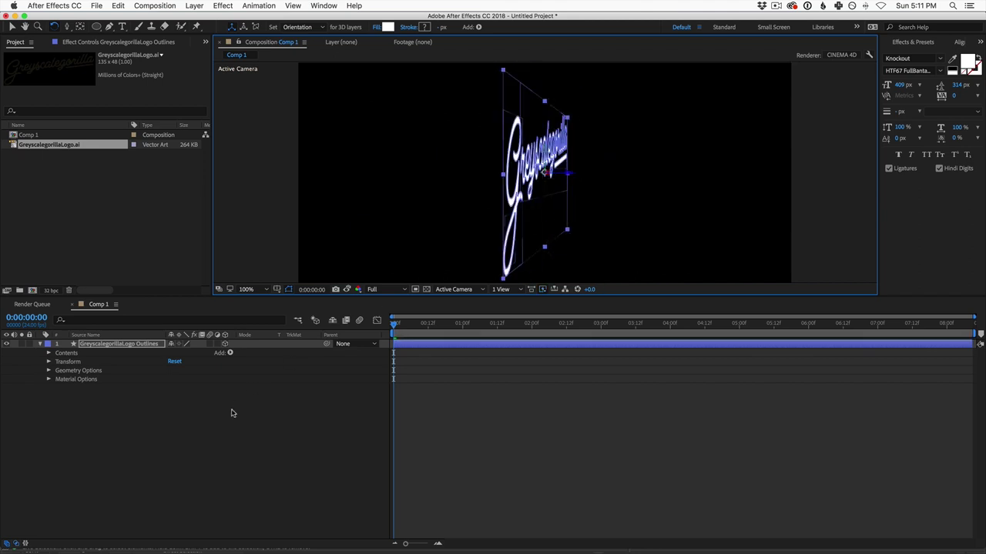
pyautogui.press('super+z')
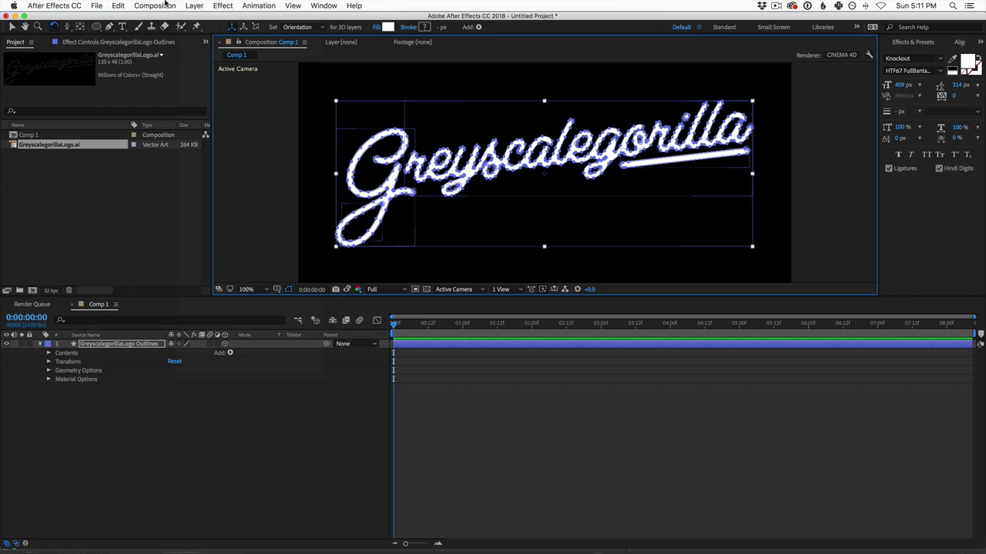
# - Choose CINEMA 4D as the 3D renderer in the settings of Comp 1
pyautogui.click(161, 7)
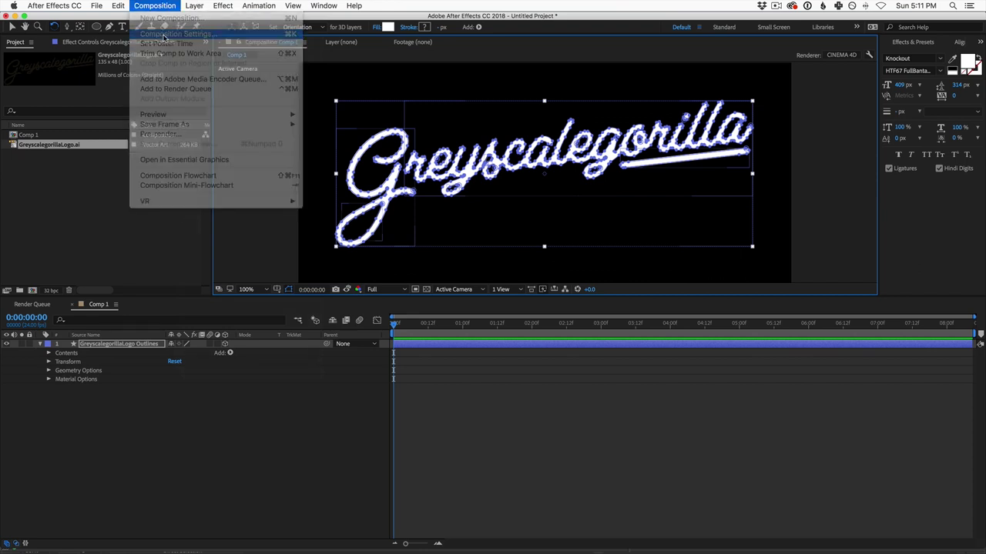
pyautogui.click(163, 38)
pyautogui.click(466, 136)
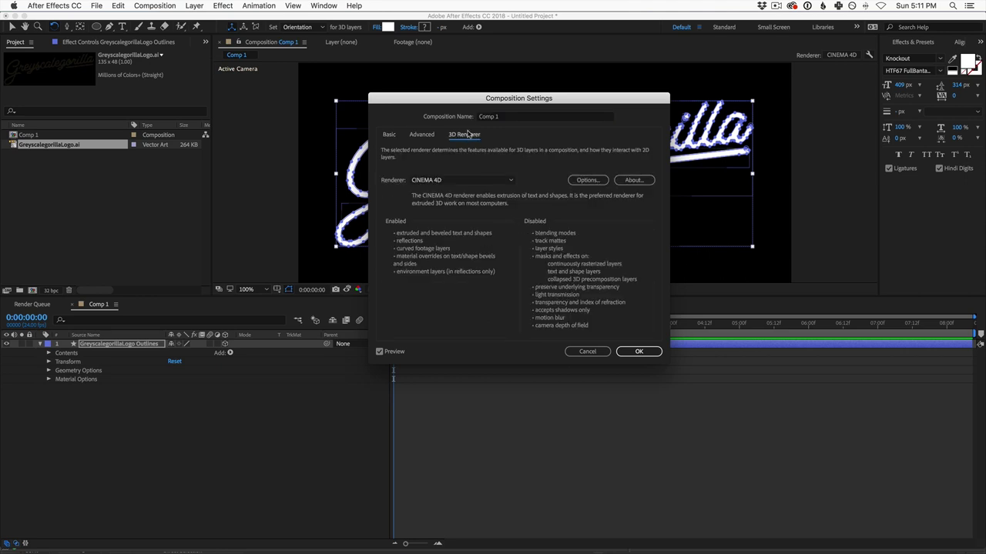
pyautogui.click(447, 181)
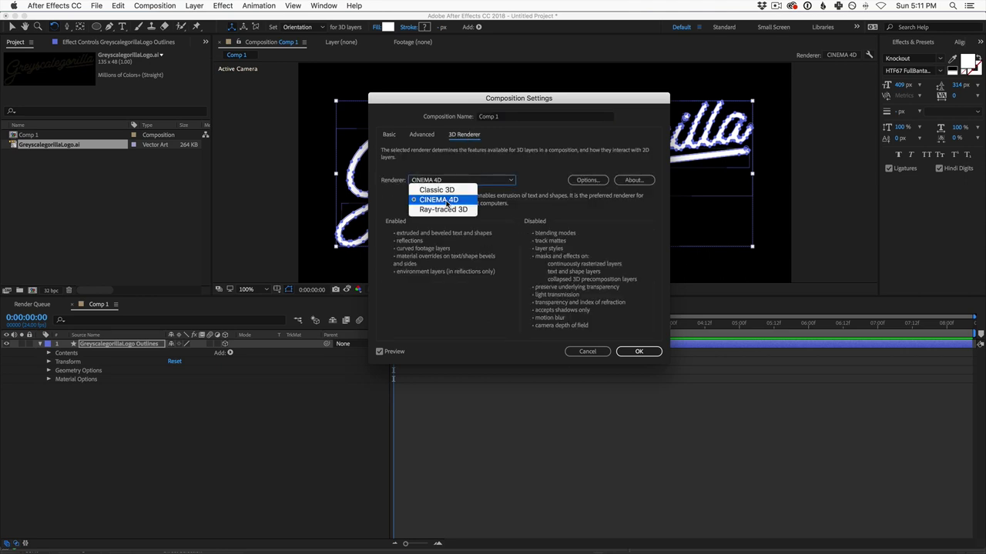
pyautogui.click(445, 201)
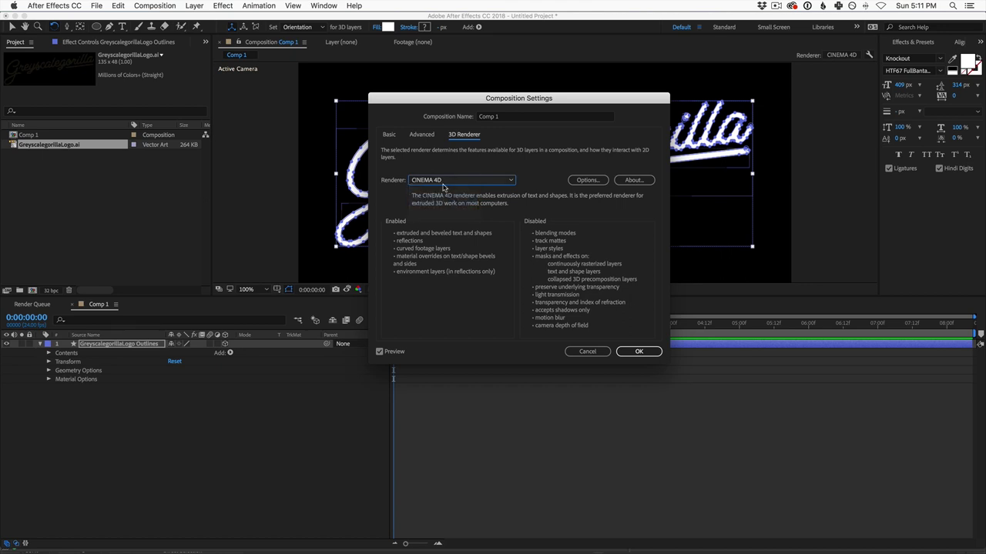
# - Adjust the CINEMA 4D renderer's quality from Draft toward Typical and apply the composition settings
pyautogui.click(585, 181)
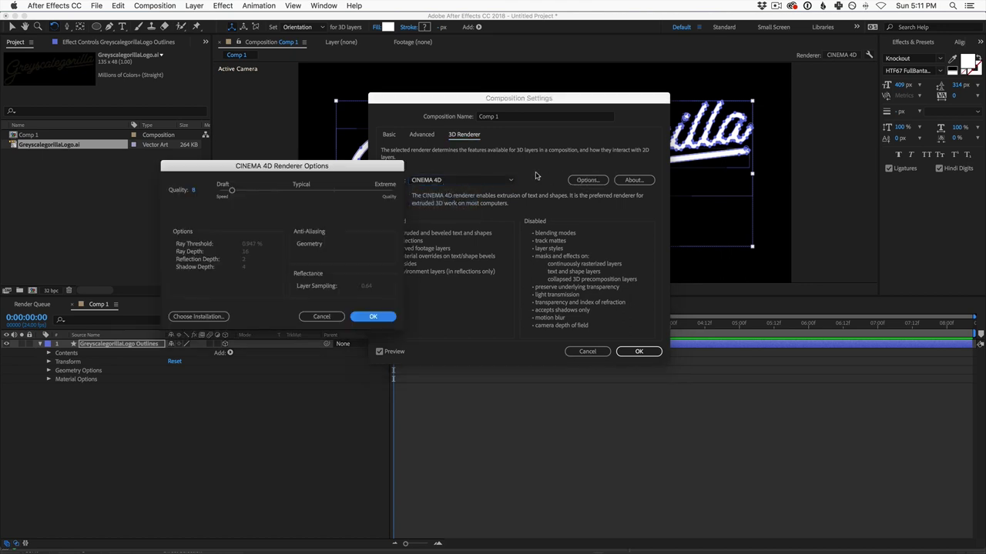
pyautogui.moveTo(232, 191)
pyautogui.mouseDown()
pyautogui.moveTo(299, 191)
pyautogui.moveTo(221, 195)
pyautogui.mouseUp()
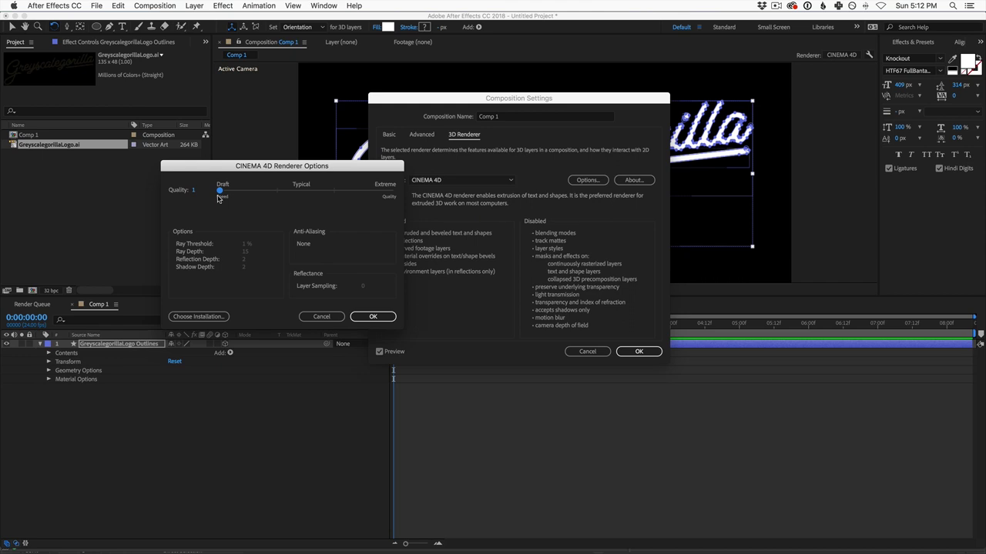
pyautogui.moveTo(241, 194); pyautogui.dragTo(294, 197)
pyautogui.click(373, 316)
pyautogui.click(638, 351)
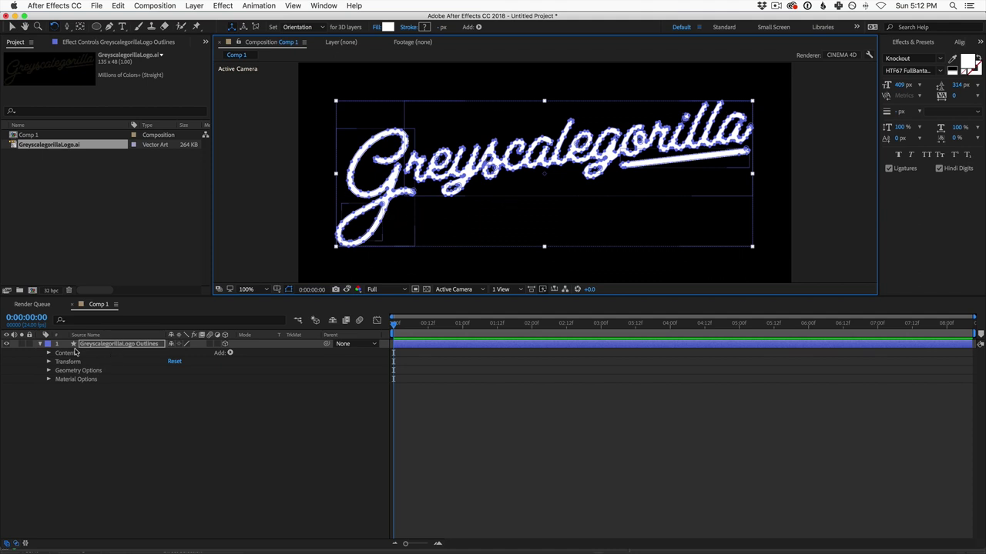
# - Reveal the logo outlines layer's geometry and material options and set its Extrusion Depth to 12
pyautogui.click(107, 354)
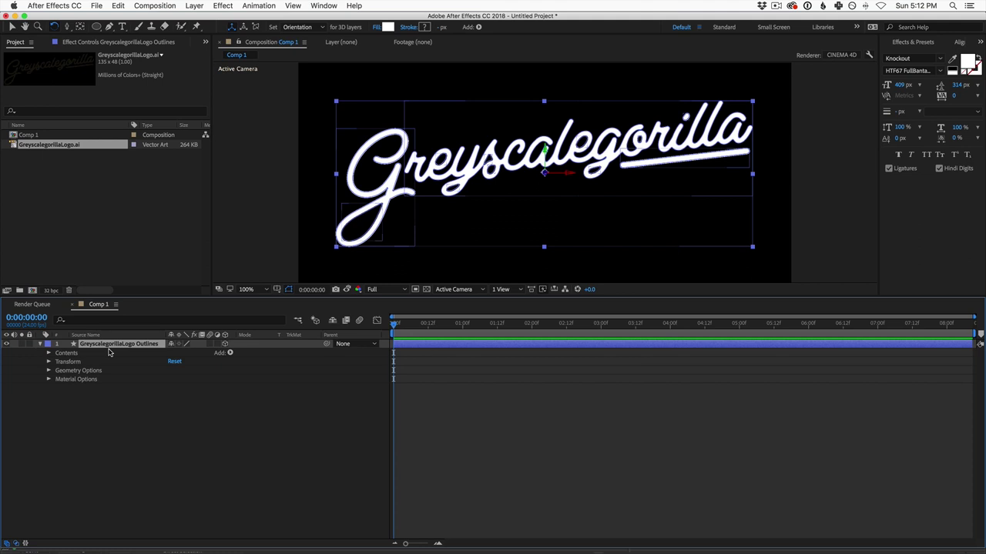
pyautogui.press('a')
pyautogui.press('a')
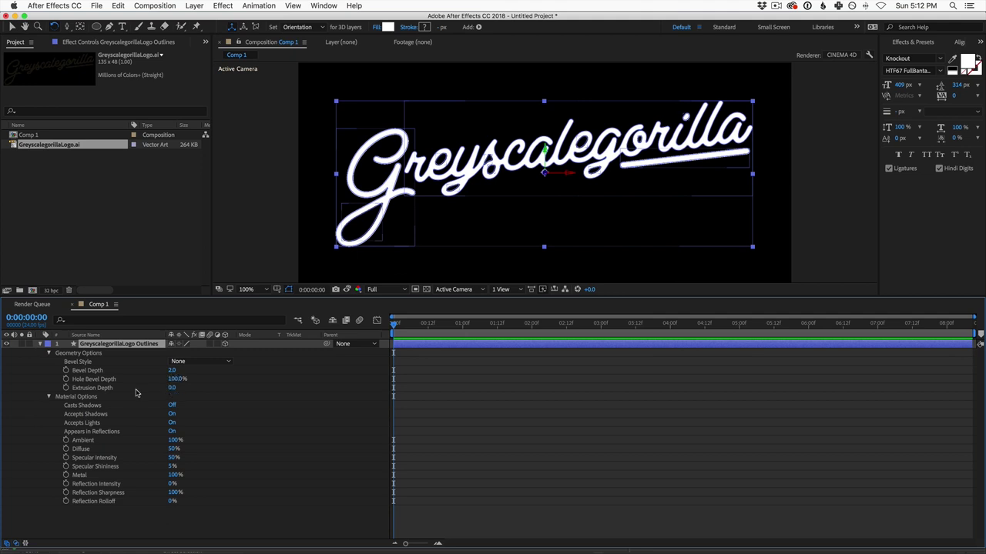
pyautogui.moveTo(172, 387)
pyautogui.mouseDown()
pyautogui.moveTo(199, 388)
pyautogui.moveTo(174, 389)
pyautogui.mouseUp()
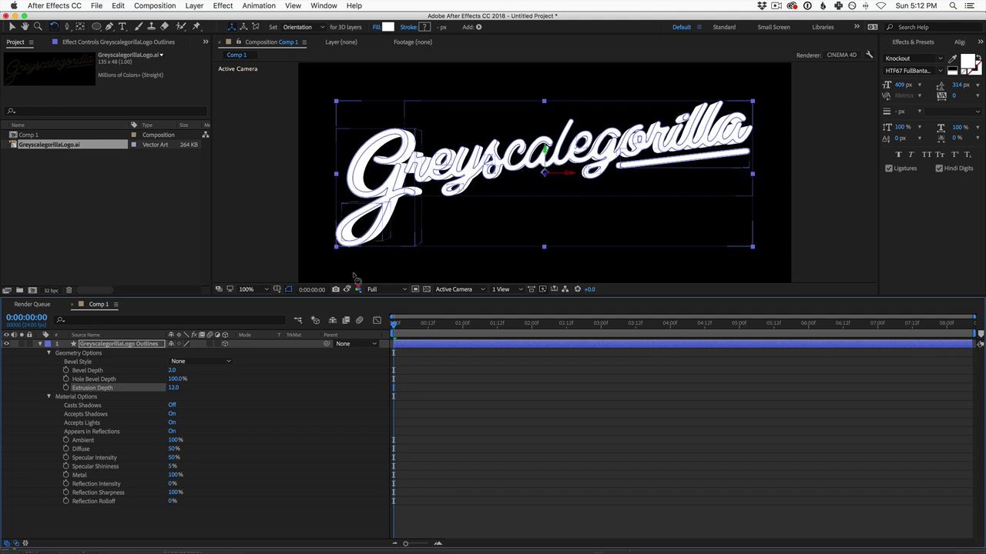
# - Give the extruded logo a Convex bevel with a Bevel Depth of 0.5, then deselect the layer
pyautogui.click(199, 362)
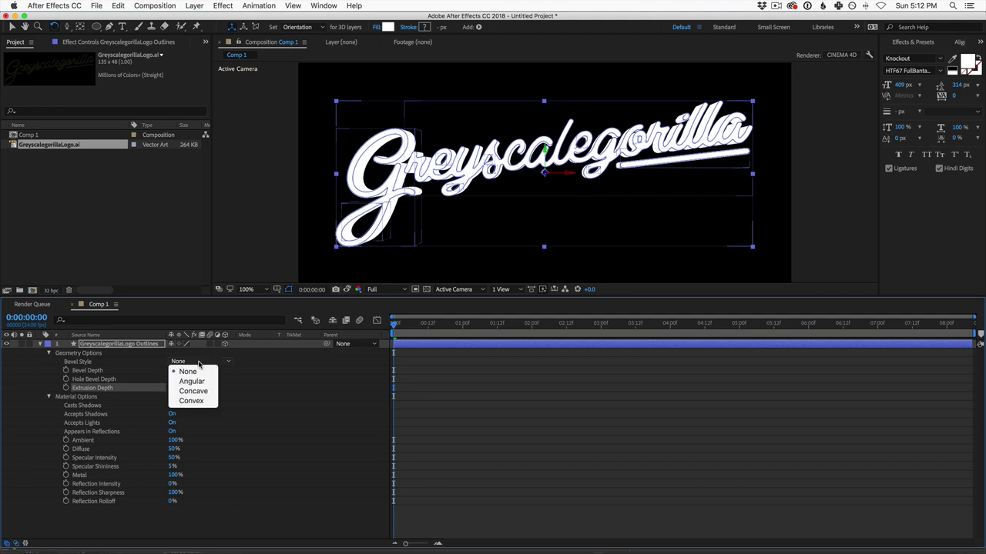
pyautogui.click(193, 402)
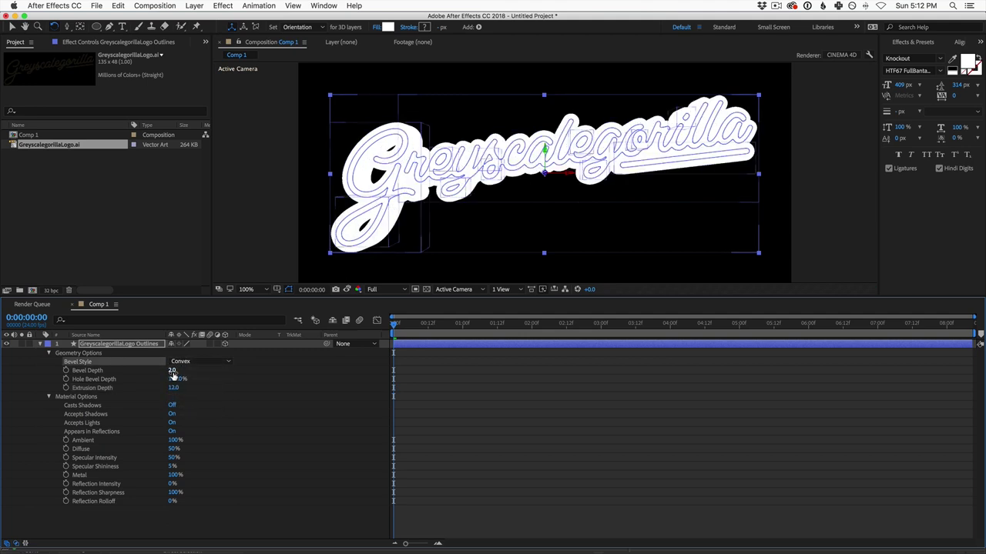
pyautogui.click(172, 371)
pyautogui.write('0.5')
pyautogui.press('Return')
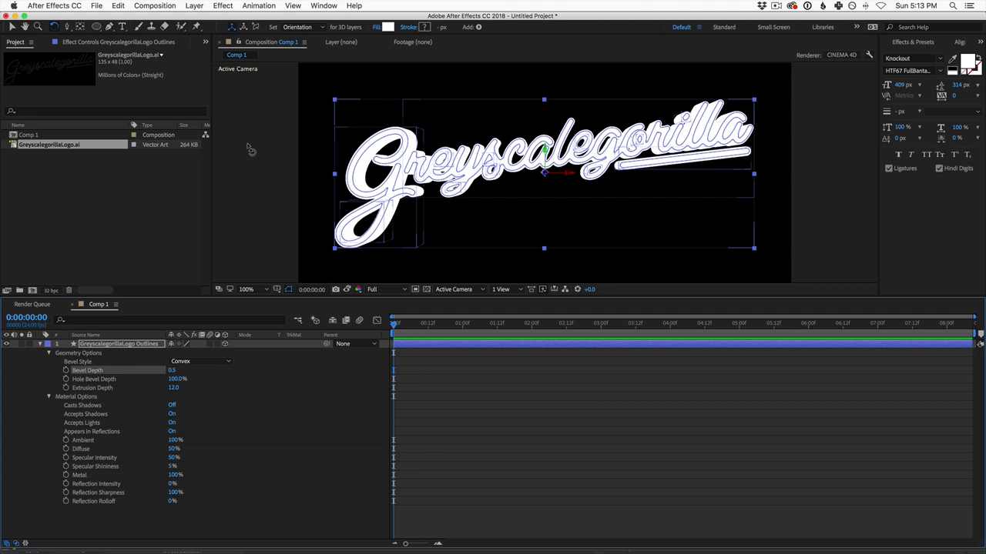
pyautogui.press('v')
pyautogui.click(242, 167)
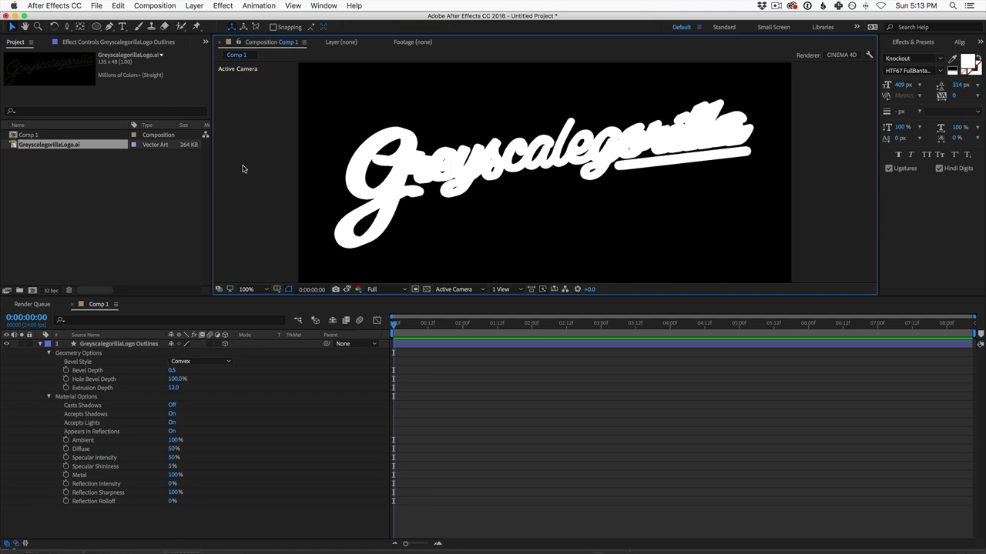
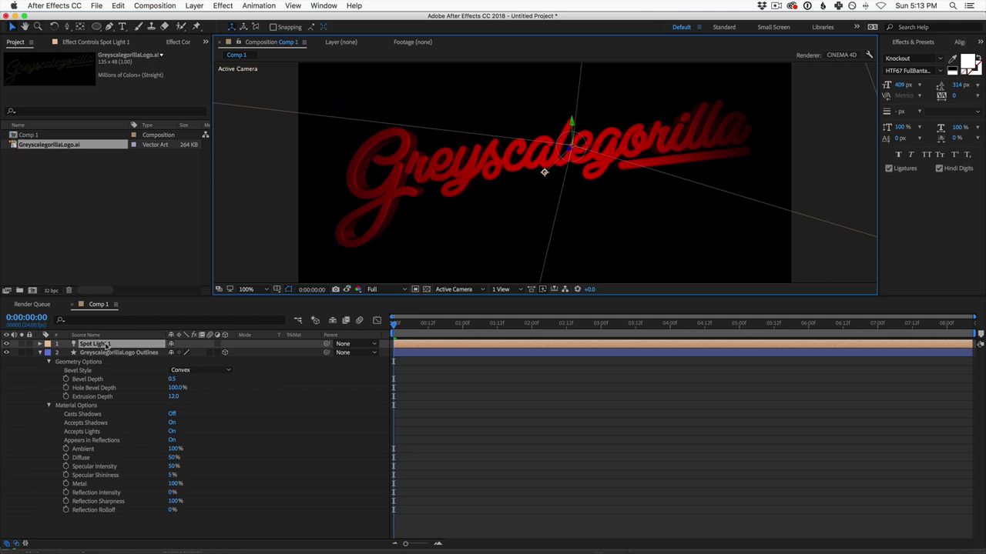
# - Hide Spot Light 1 and import the GSG_PRO_STUDIOS_METAL_001_sm.exr image into the project
pyautogui.click(7, 344)
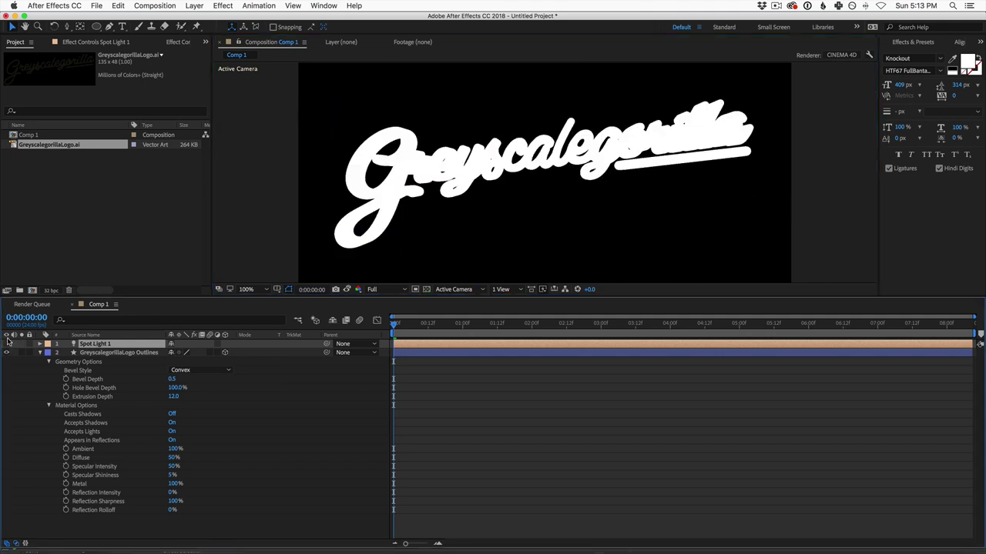
pyautogui.click(78, 223)
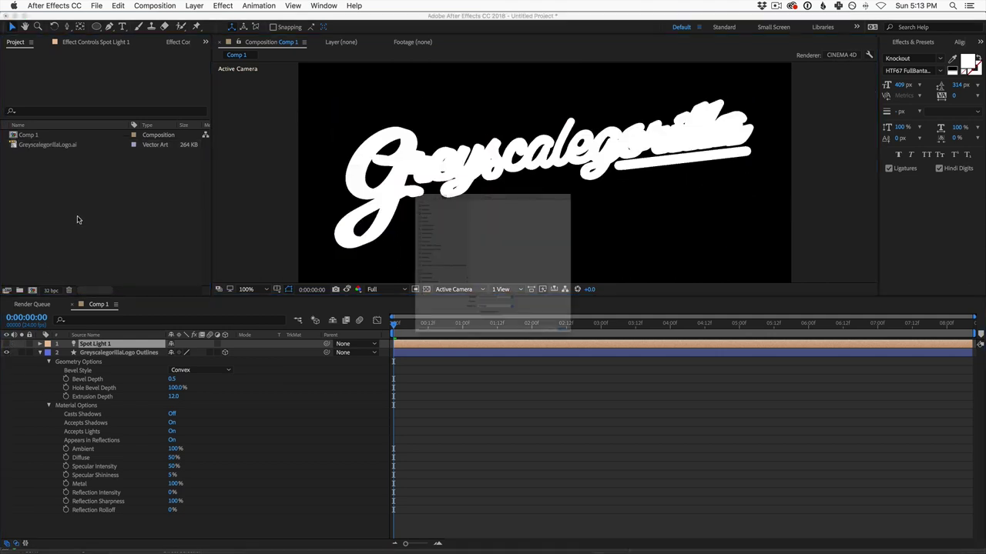
pyautogui.doubleClick(78, 224)
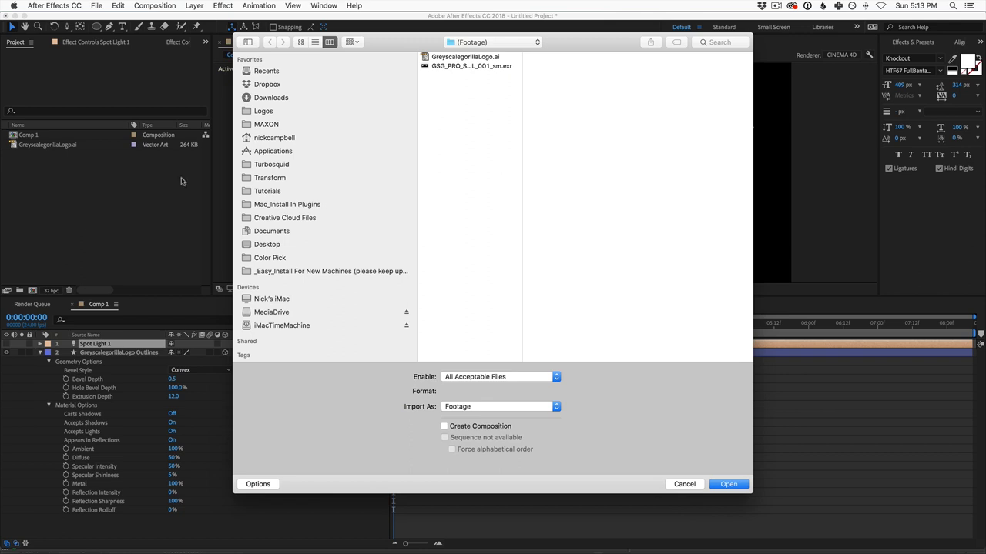
pyautogui.click(483, 67)
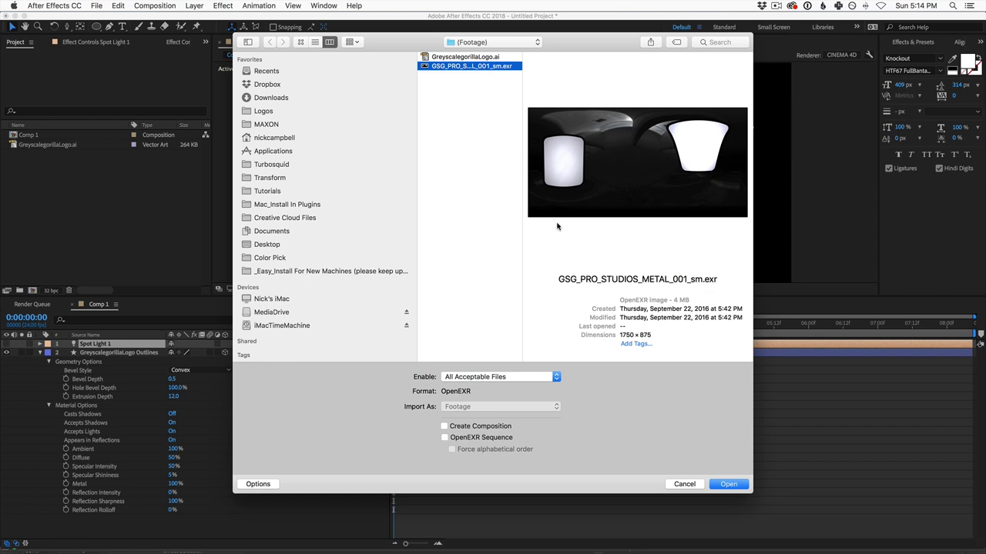
pyautogui.click(724, 485)
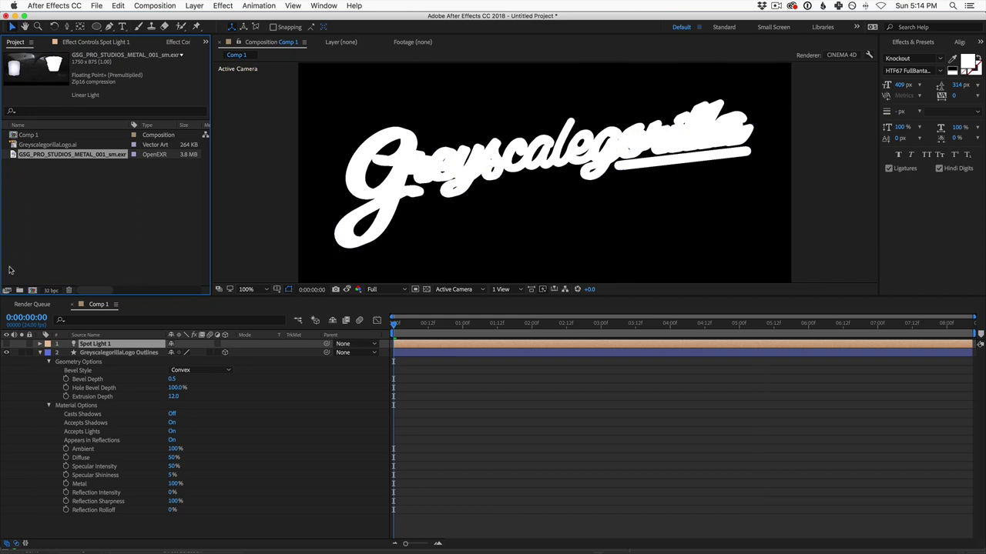
# - Add the studio EXR image to Comp 1 above the other layers and convert it into an Environment Layer
pyautogui.moveTo(65, 159); pyautogui.dragTo(141, 339)
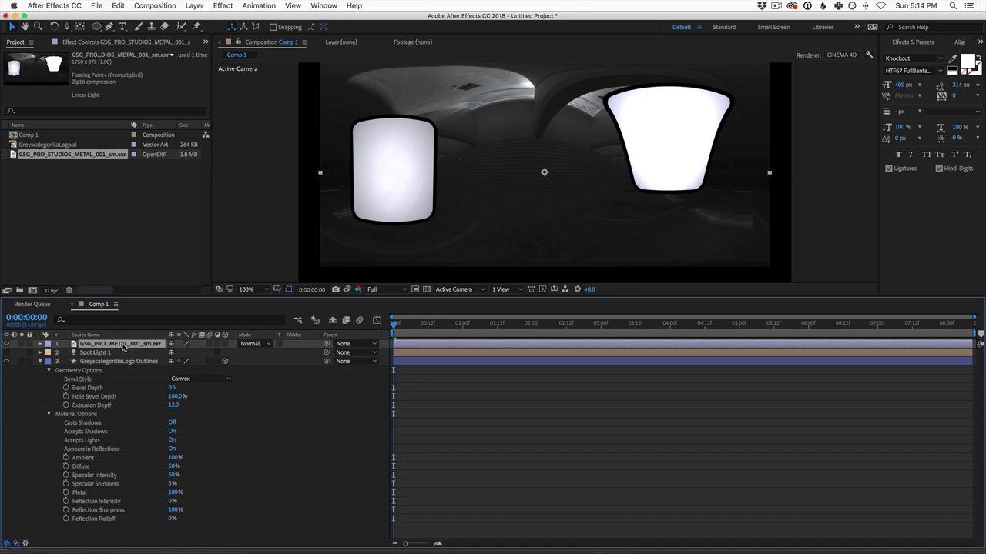
pyautogui.rightClick(121, 346)
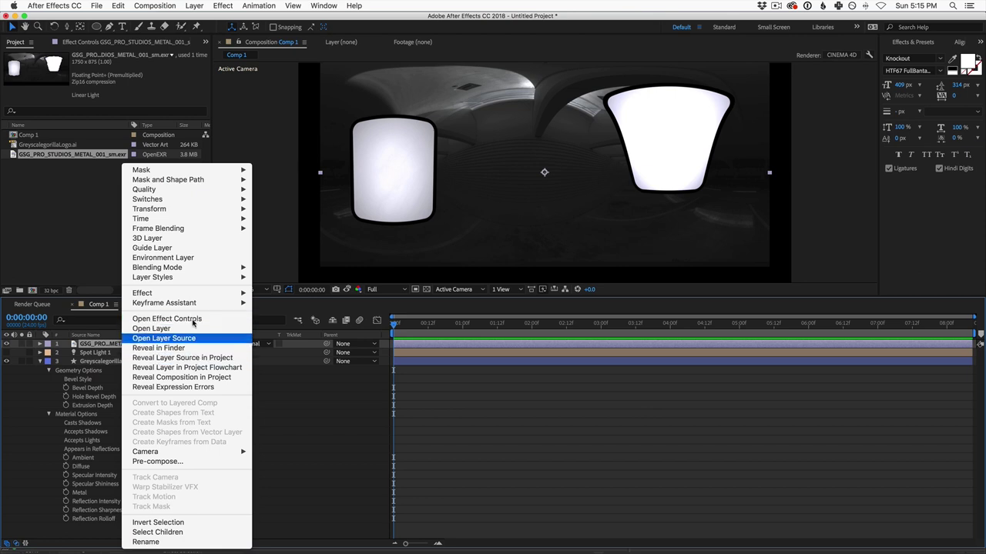
pyautogui.moveTo(194, 265)
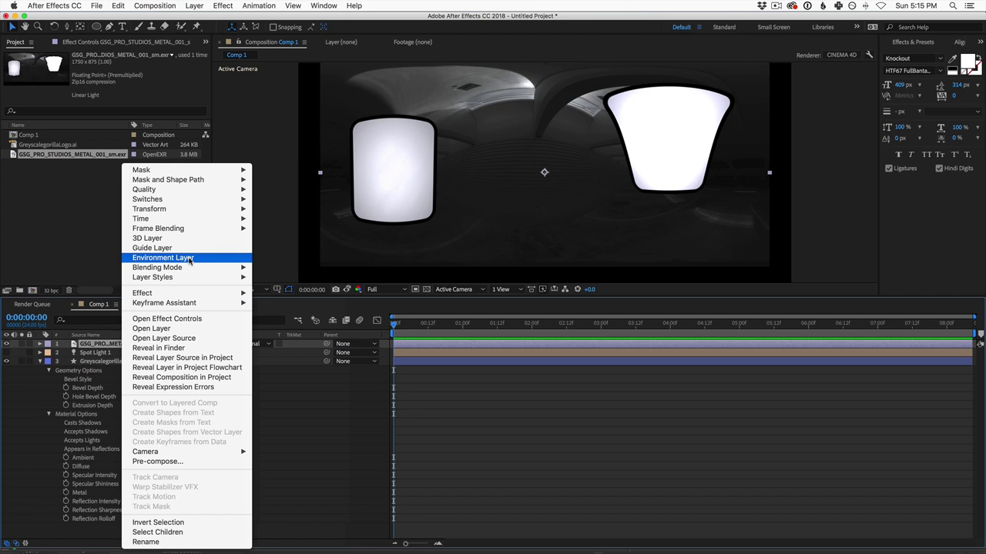
pyautogui.click(188, 258)
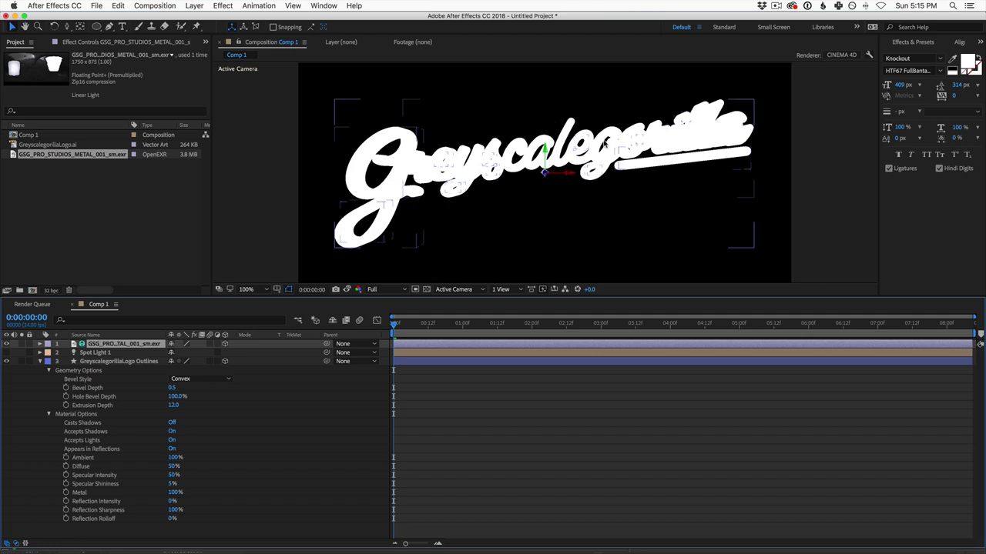
# - Raise the logo outlines layer's Reflection Intensity to 99% and deselect the layer
pyautogui.click(122, 362)
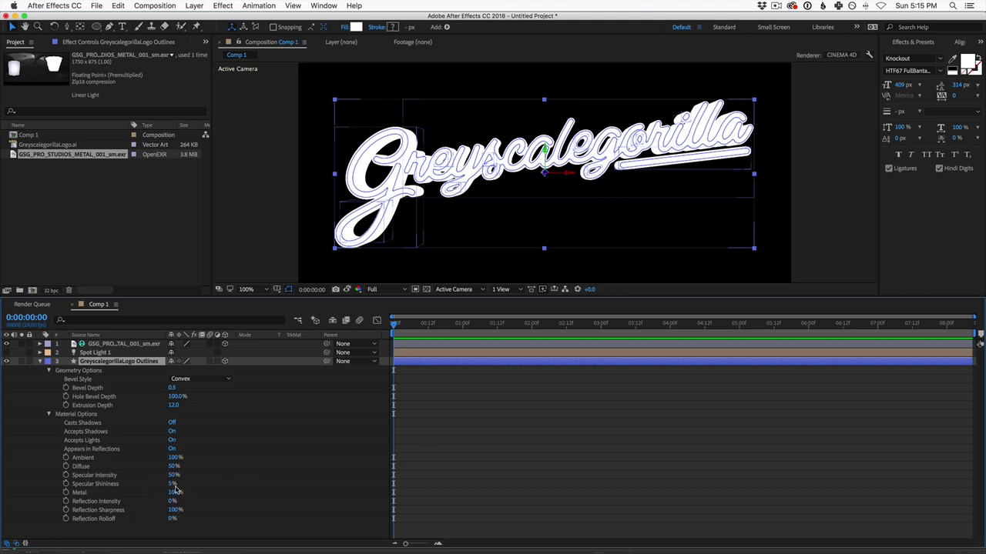
pyautogui.moveTo(172, 502); pyautogui.dragTo(171, 501)
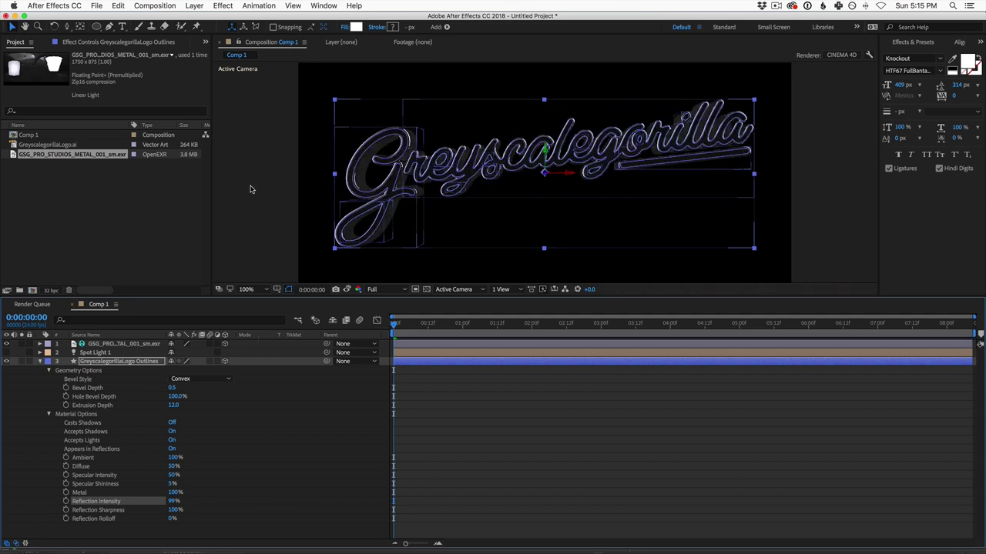
pyautogui.click(250, 190)
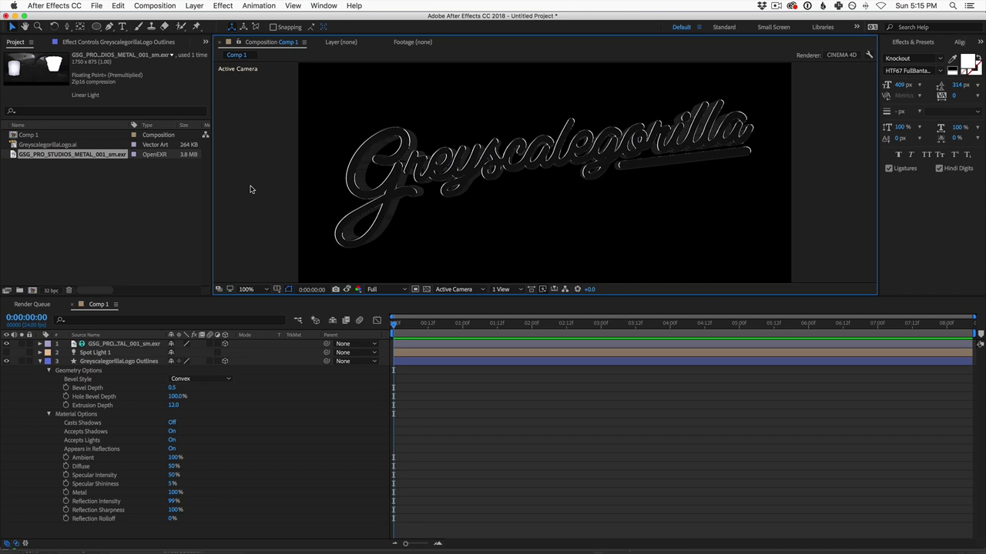
# - Try the logo with a Bevel Depth of 0 and undo the change
pyautogui.click(171, 388)
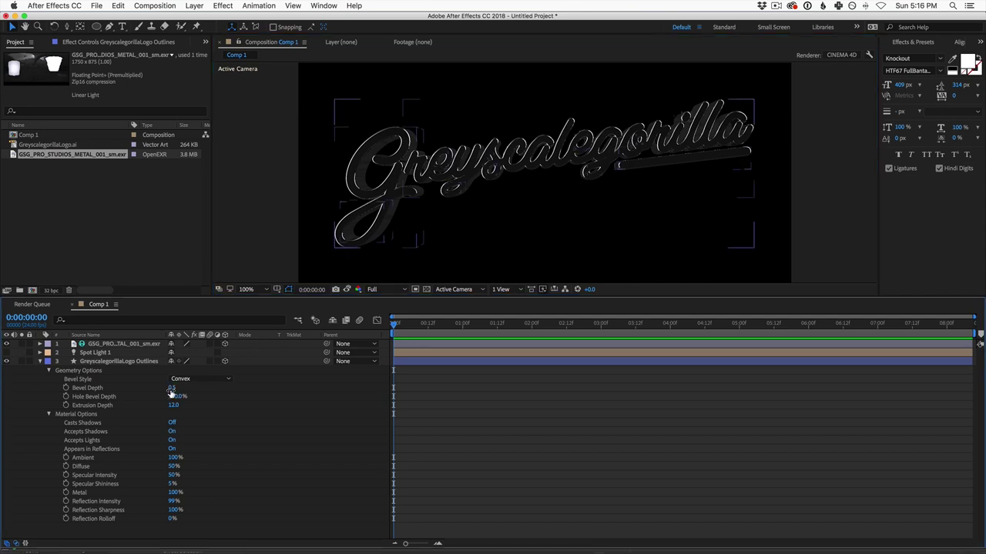
pyautogui.write('0')
pyautogui.press('Return')
pyautogui.click(246, 215)
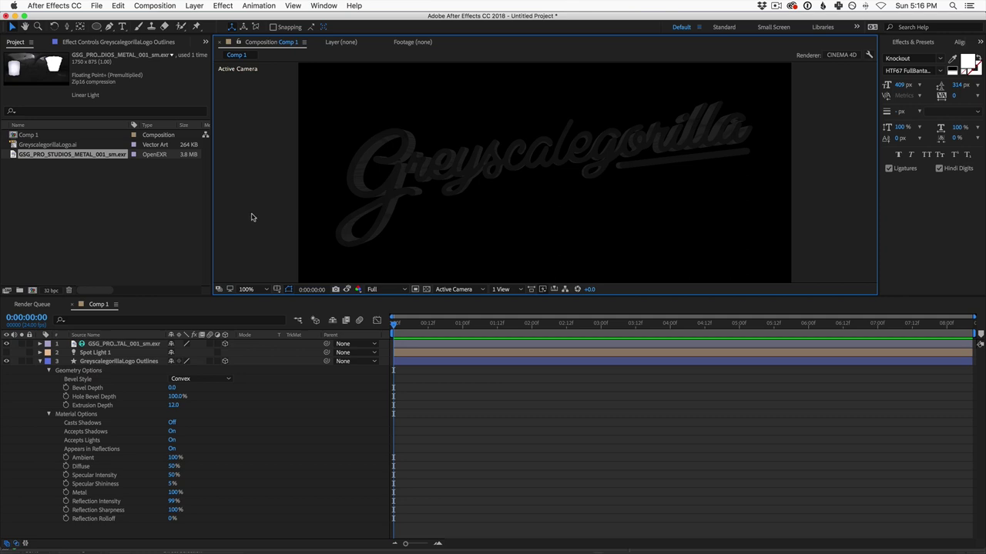
pyautogui.press('super+z')
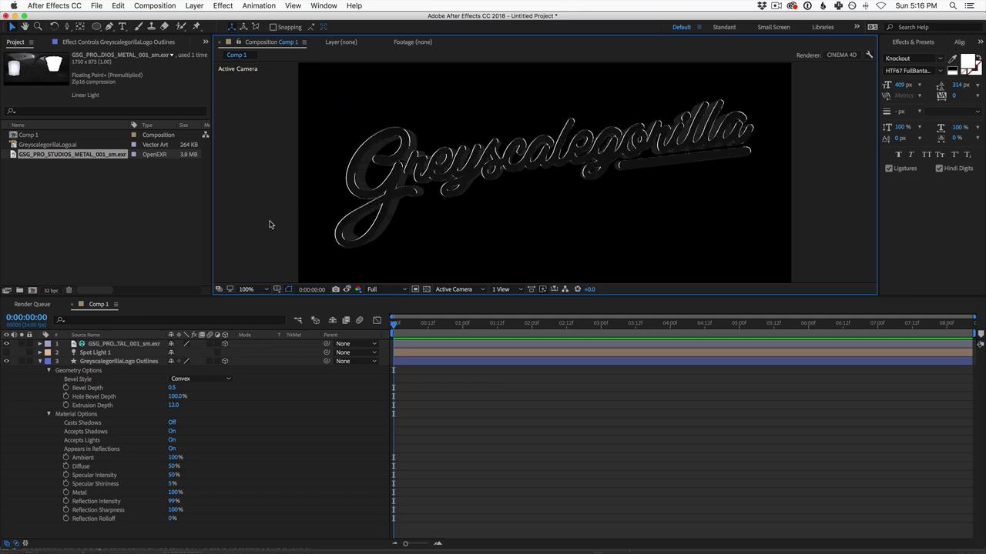
# - Try rotating the reflective logo about its vertical axis with the Rotation tool, undo the rotations and deselect the layer
pyautogui.click(457, 212)
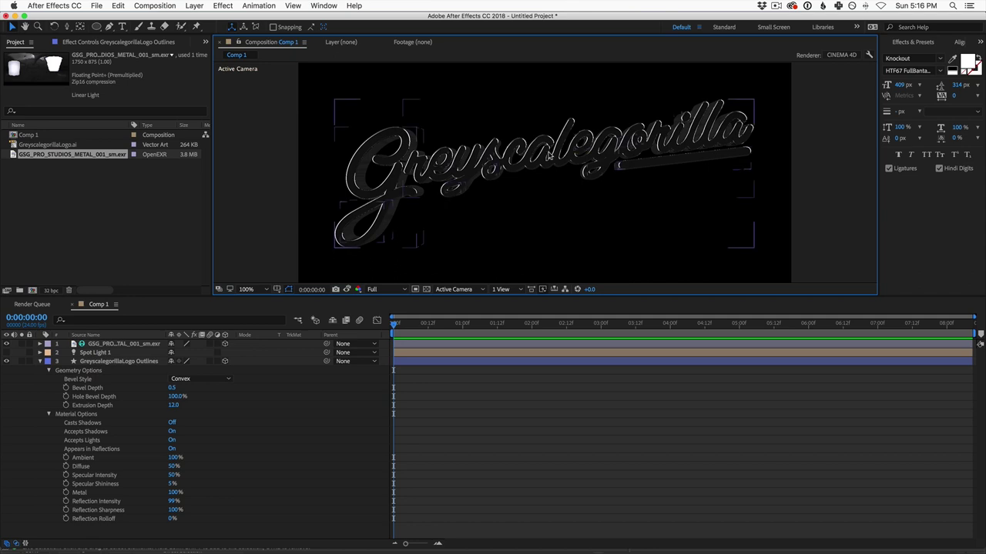
pyautogui.click(262, 238)
pyautogui.click(122, 356)
pyautogui.click(123, 361)
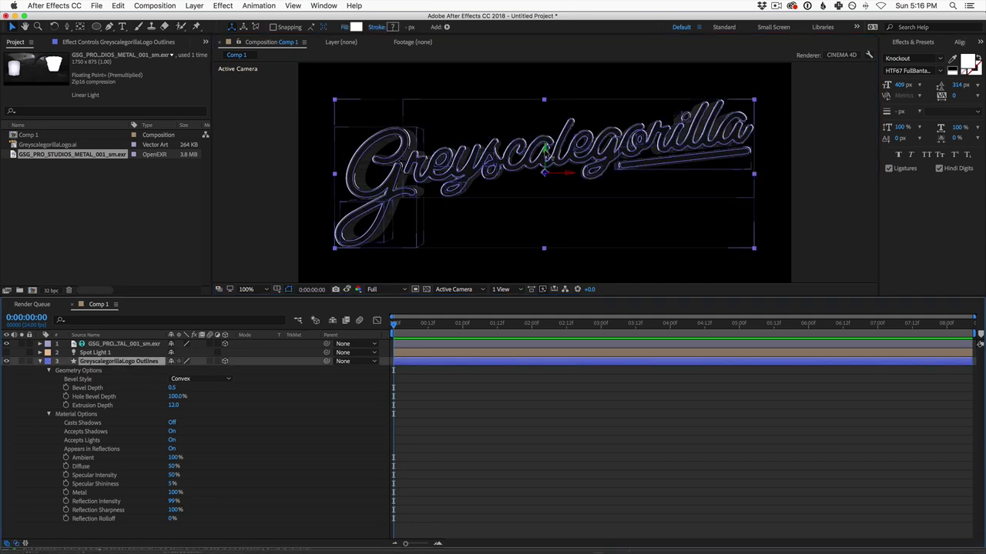
pyautogui.press('w')
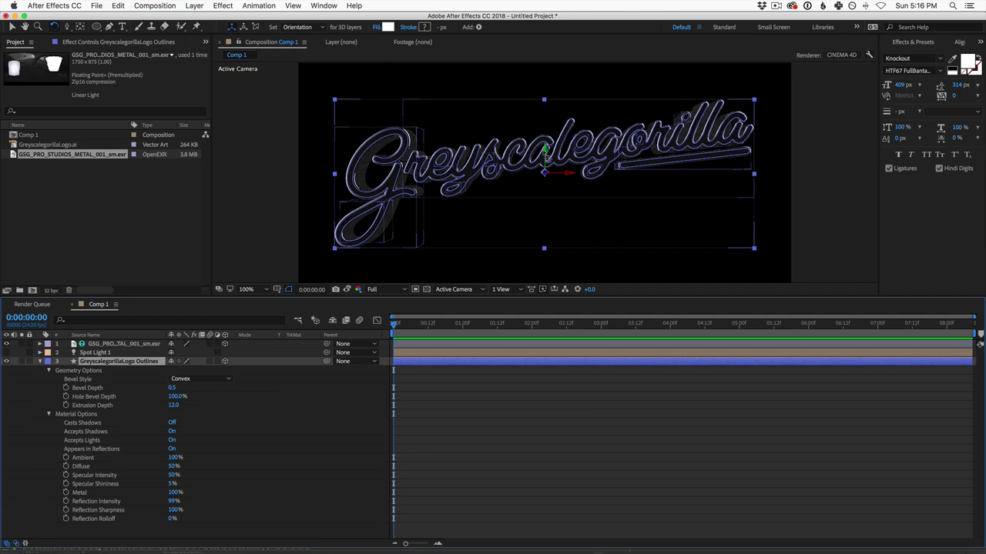
pyautogui.moveTo(547, 154); pyautogui.dragTo(608, 158)
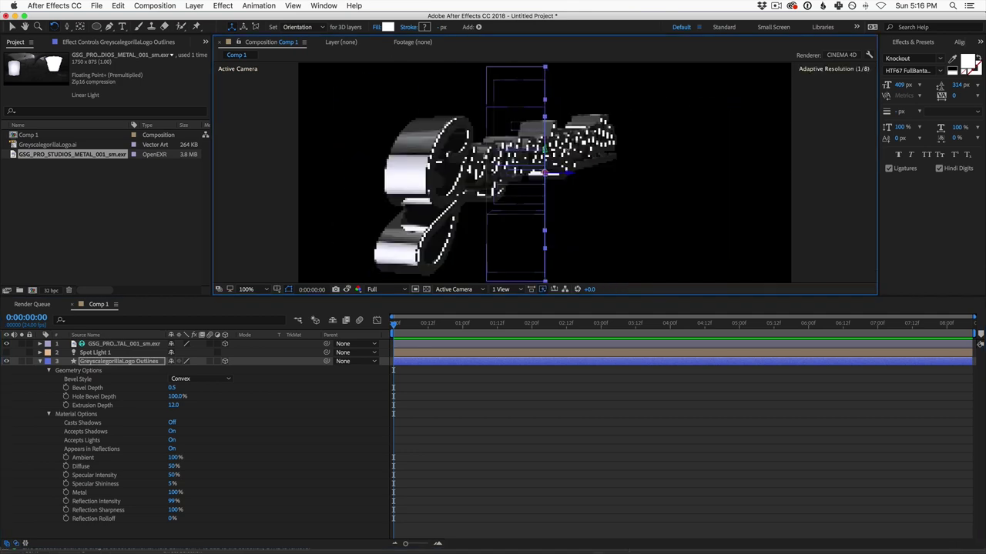
pyautogui.moveTo(545, 171); pyautogui.dragTo(567, 159)
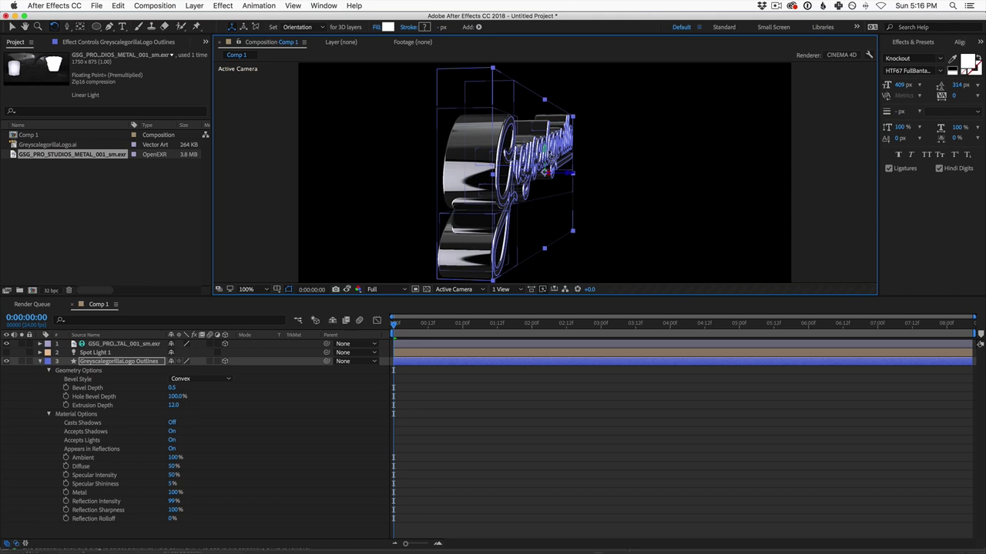
pyautogui.press('cmd+z')
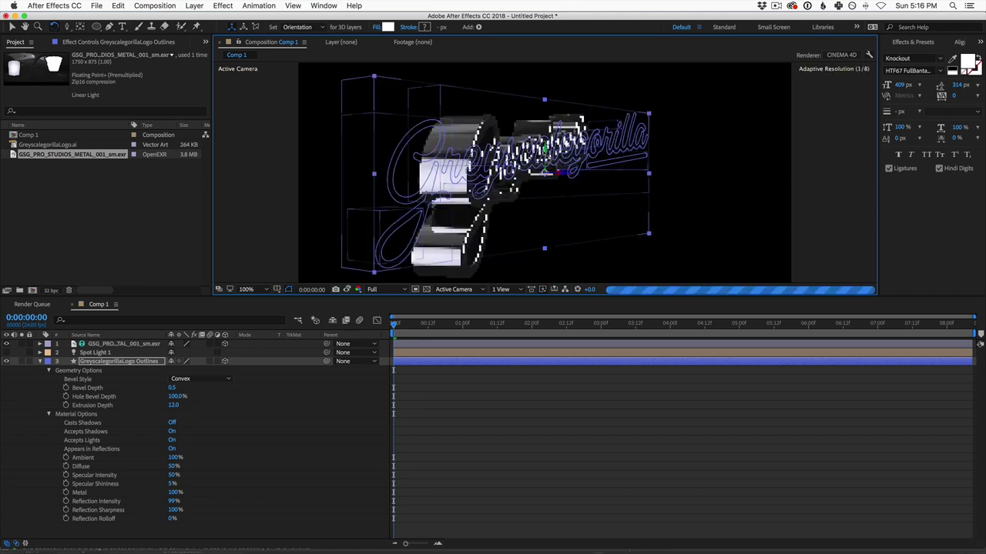
pyautogui.press('cmd+shift+z')
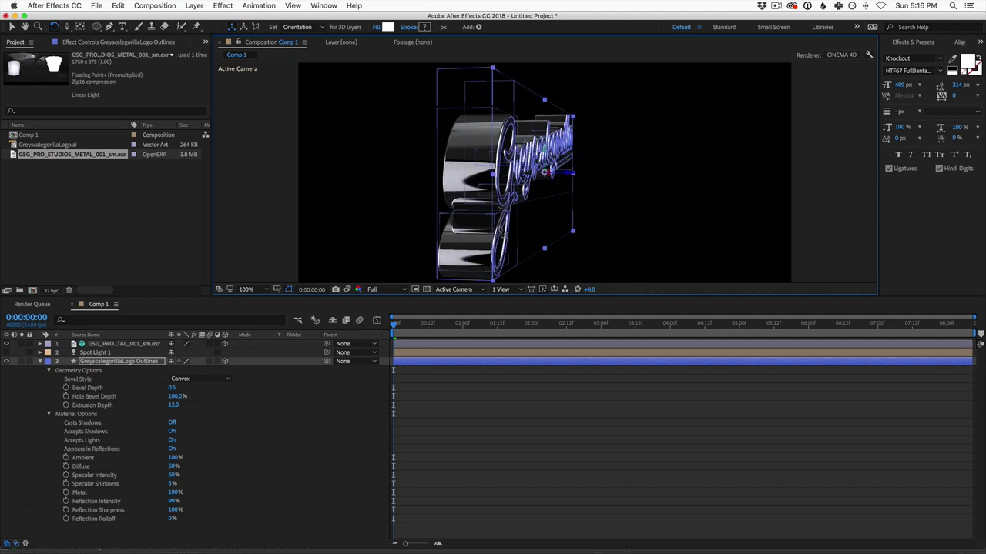
pyautogui.press('cmd+z')
pyautogui.press('cmd+z')
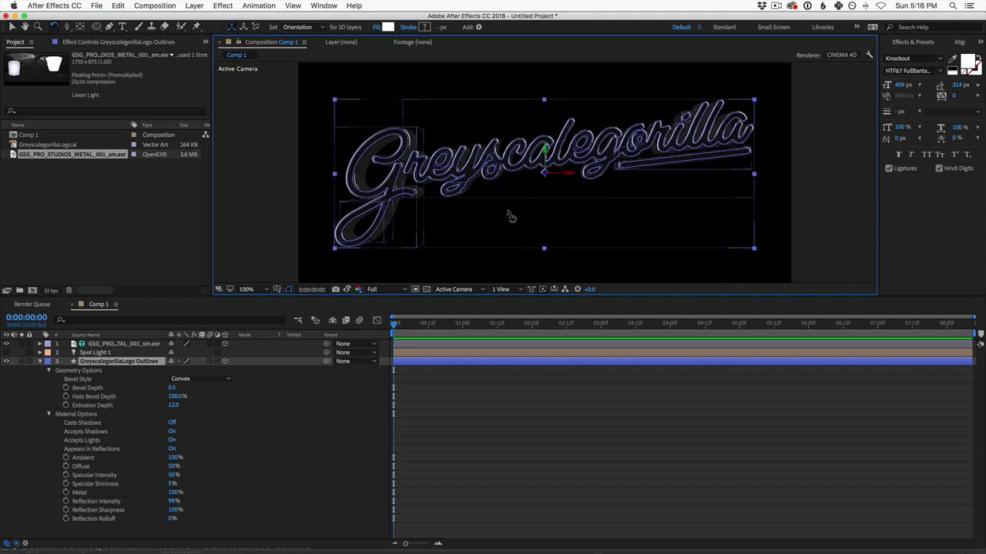
pyautogui.click(252, 257)
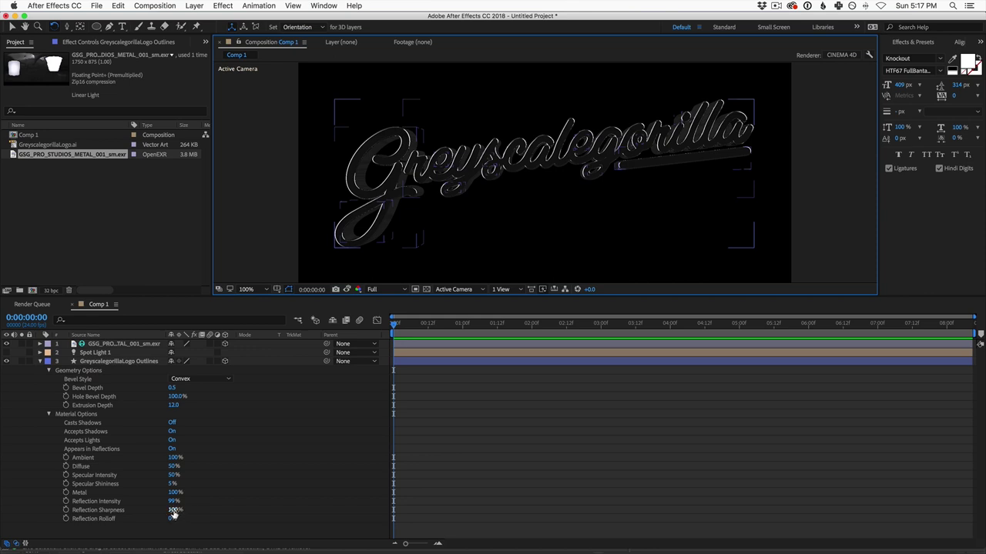
# - Set the logo outlines layer's Reflection Sharpness to 50%
pyautogui.click(297, 408)
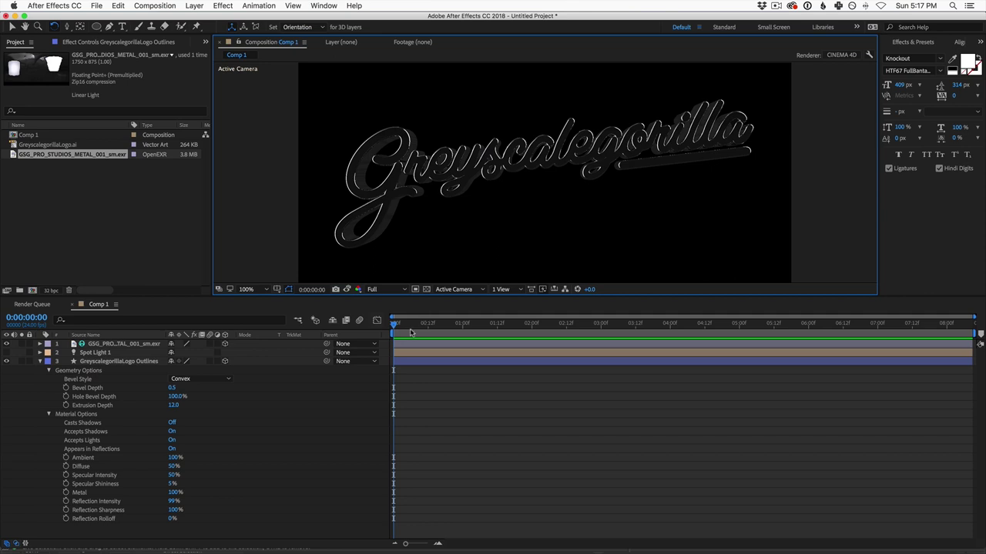
pyautogui.click(176, 511)
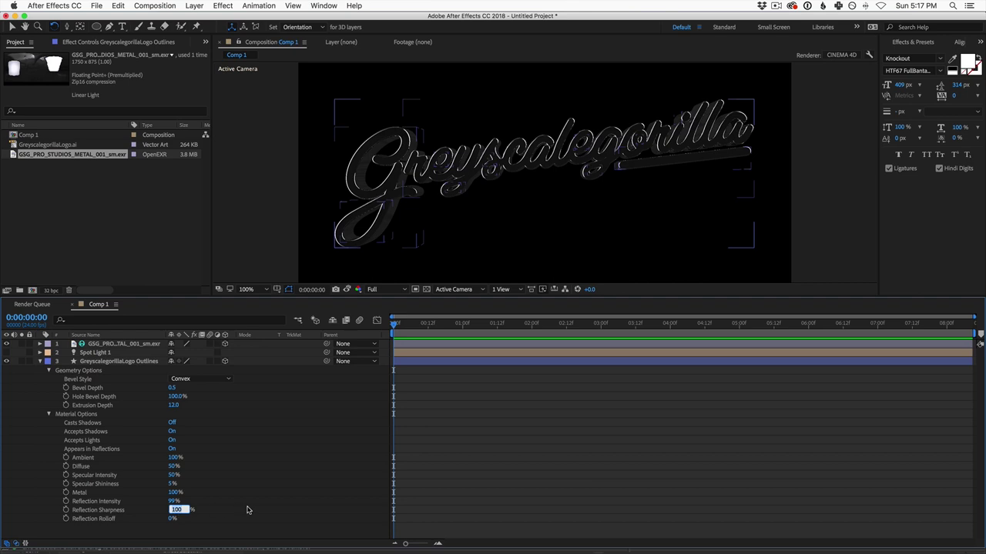
pyautogui.write('50')
pyautogui.press('Return')
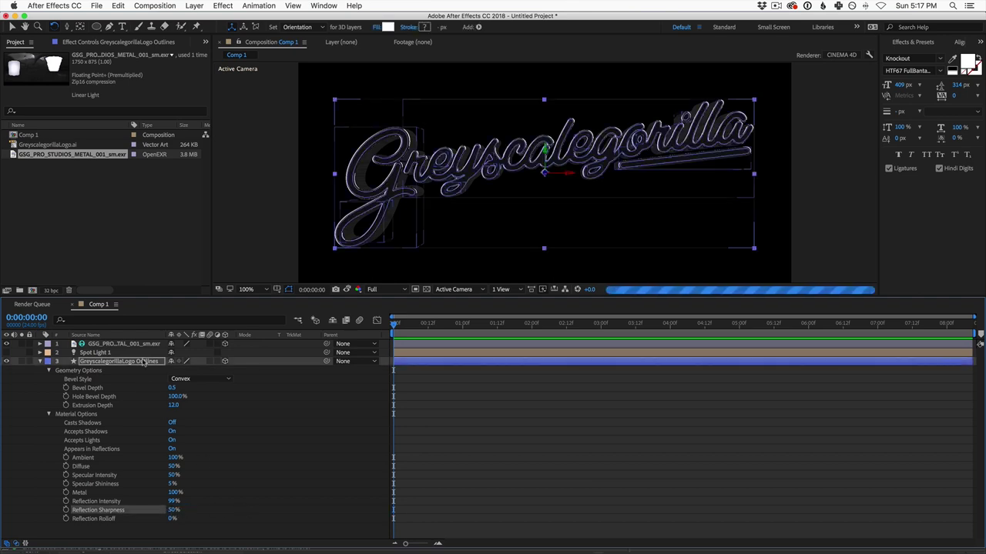
# - Rotate the logo outlines layer about its vertical axis to examine its reflections at several angles
pyautogui.click(241, 231)
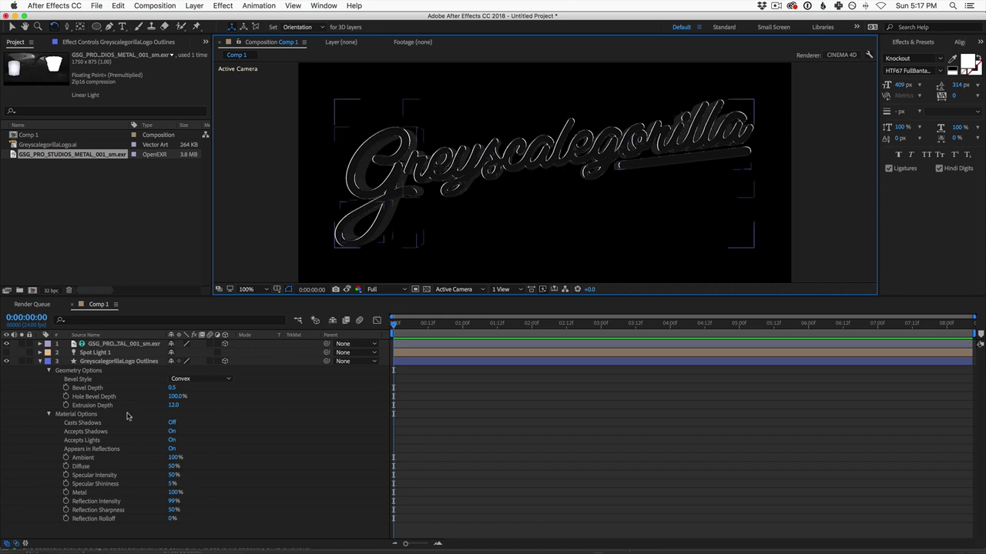
pyautogui.click(108, 362)
pyautogui.moveTo(539, 192); pyautogui.dragTo(500, 193)
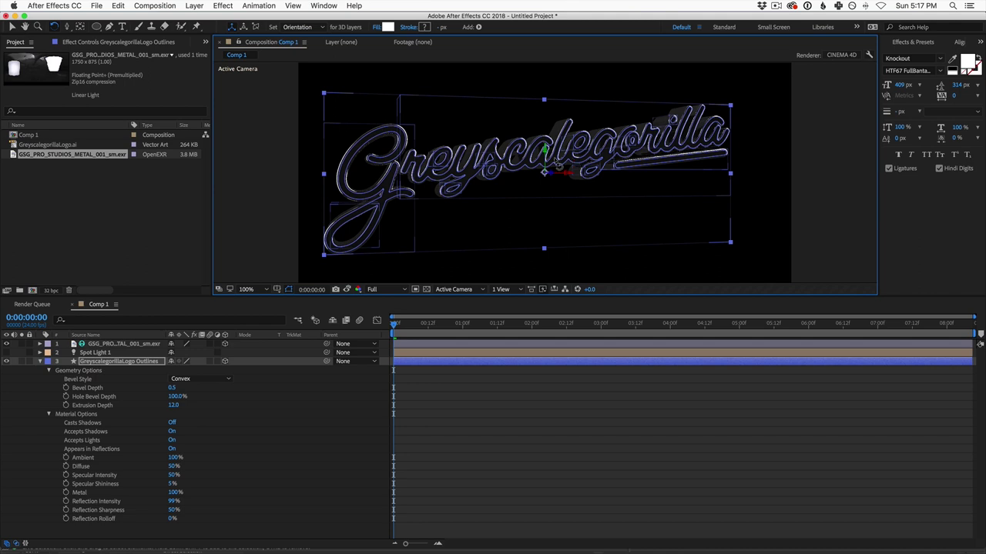
pyautogui.moveTo(546, 148); pyautogui.dragTo(573, 151)
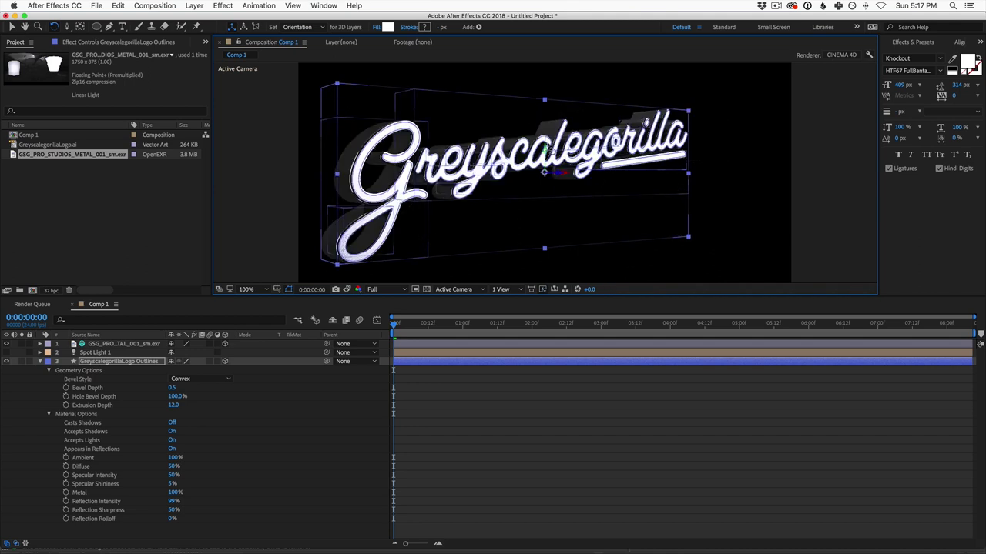
pyautogui.moveTo(549, 153); pyautogui.dragTo(557, 154)
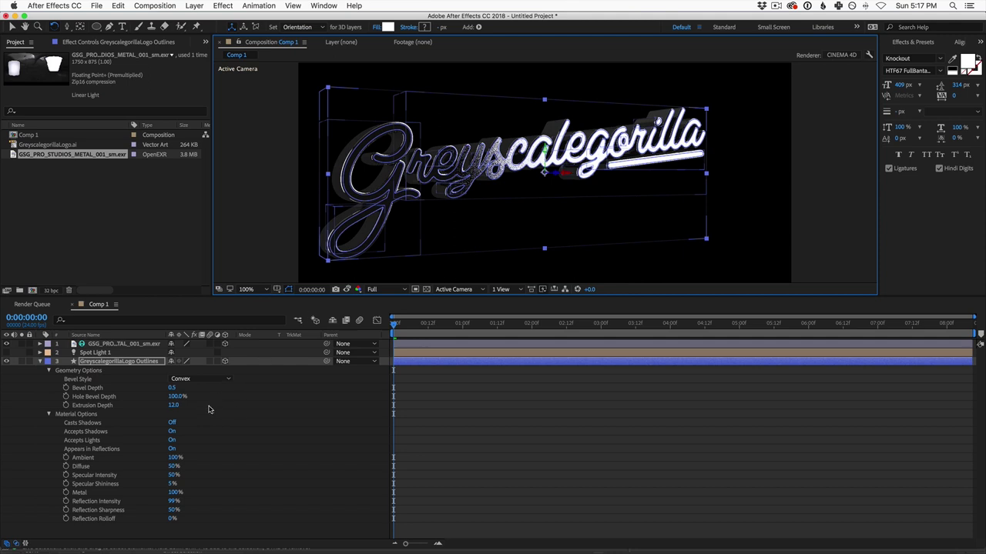
# - Try the logo's Reflection Sharpness at 100% and rotate the logo to a steep side view to inspect its extruded sides
pyautogui.click(174, 510)
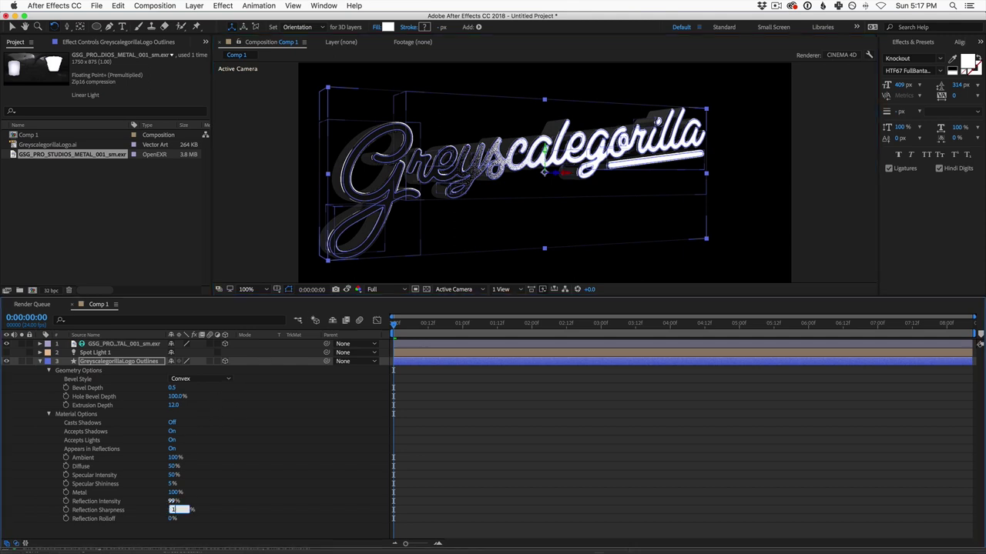
pyautogui.press('Return')
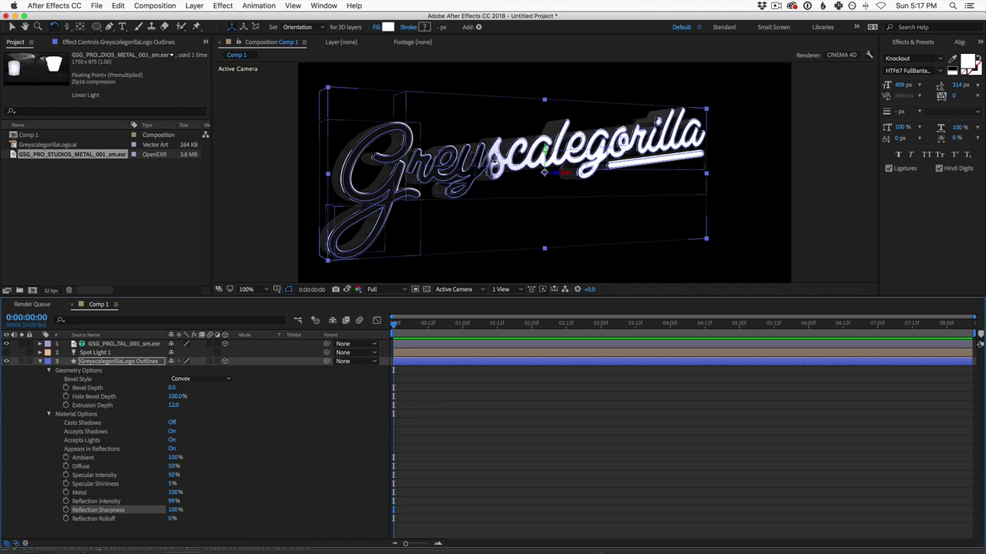
pyautogui.moveTo(544, 150); pyautogui.dragTo(580, 119)
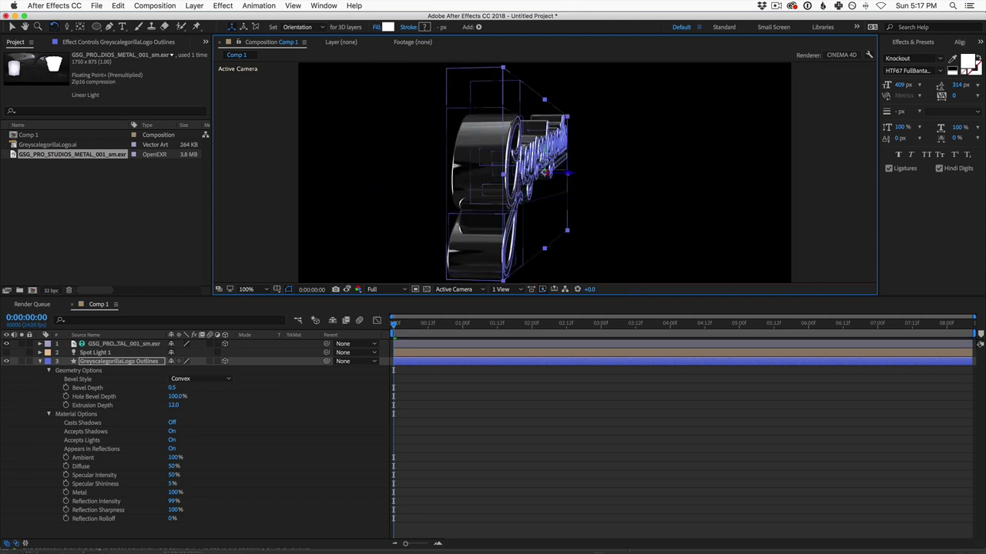
pyautogui.moveTo(544, 171); pyautogui.dragTo(446, 182)
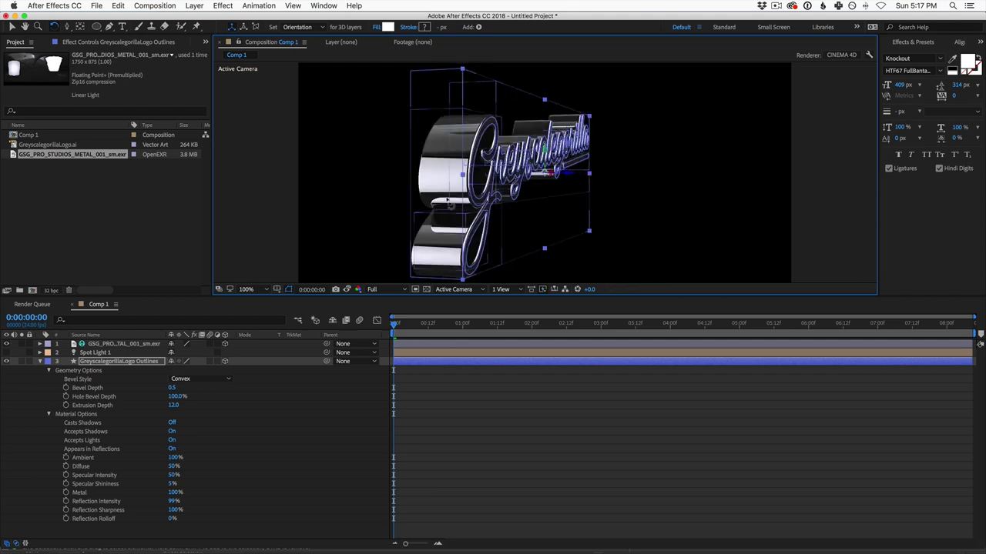
# - Try the logo's Reflection Sharpness at 80% and 50%, and settle on 20%
pyautogui.click(175, 509)
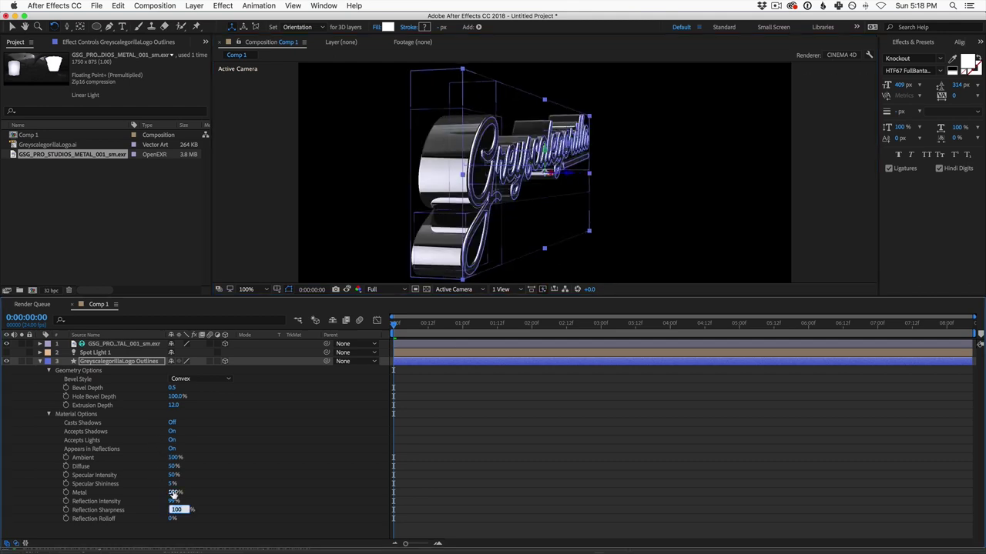
pyautogui.write('80')
pyautogui.press('Return')
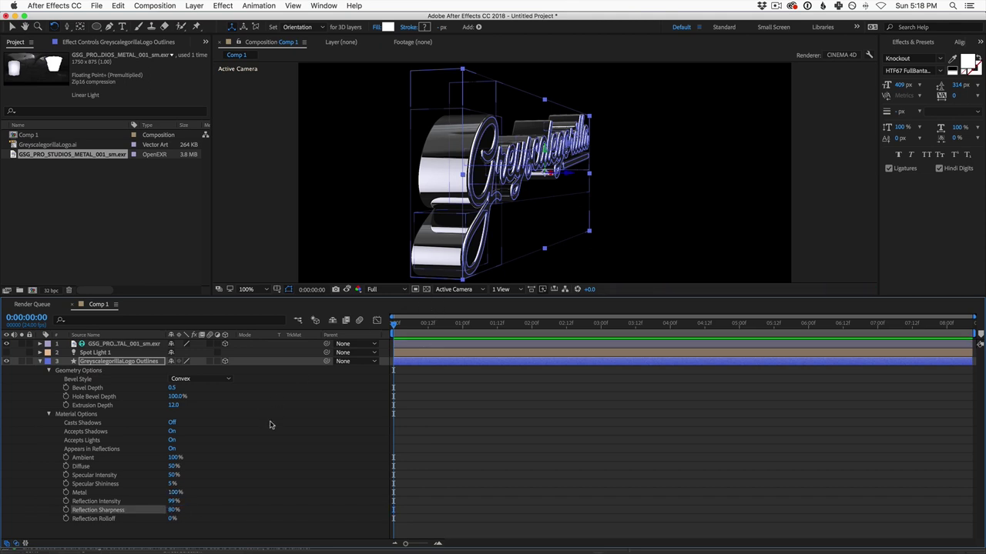
pyautogui.click(175, 510)
pyautogui.write('50')
pyautogui.press('Return')
pyautogui.click(174, 509)
pyautogui.press('Return')
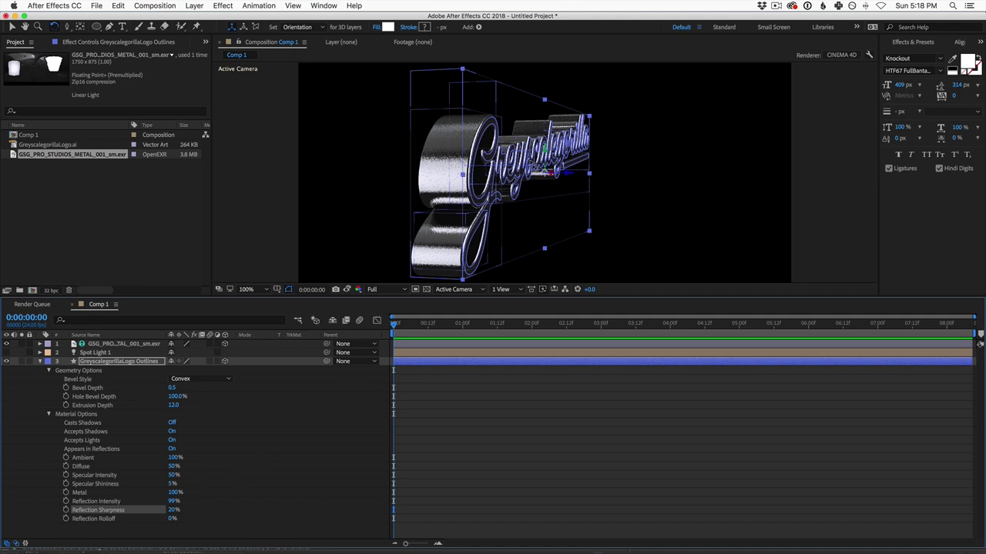
# - Turn the logo back toward the front and reset its Y Orientation to 0°
pyautogui.moveTo(551, 159)
pyautogui.mouseDown()
pyautogui.moveTo(532, 162)
pyautogui.moveTo(544, 159)
pyautogui.mouseUp()
pyautogui.moveTo(439, 254); pyautogui.dragTo(461, 213)
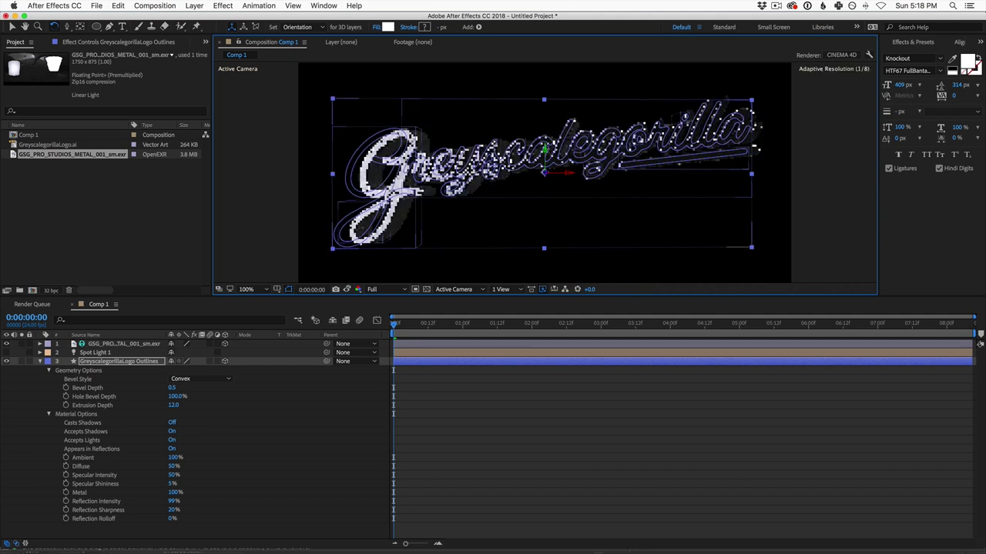
pyautogui.press('r')
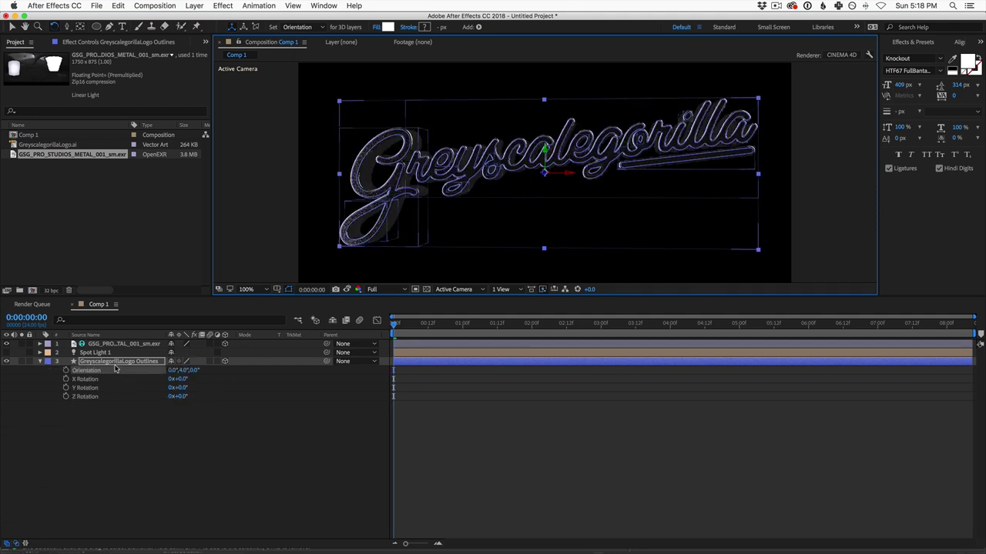
pyautogui.click(185, 371)
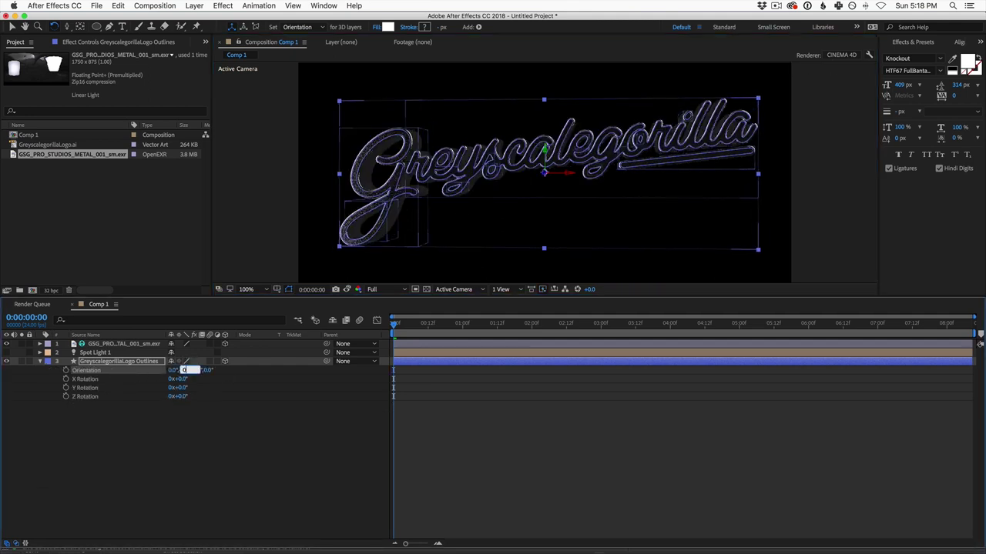
pyautogui.write('0')
pyautogui.press('Return')
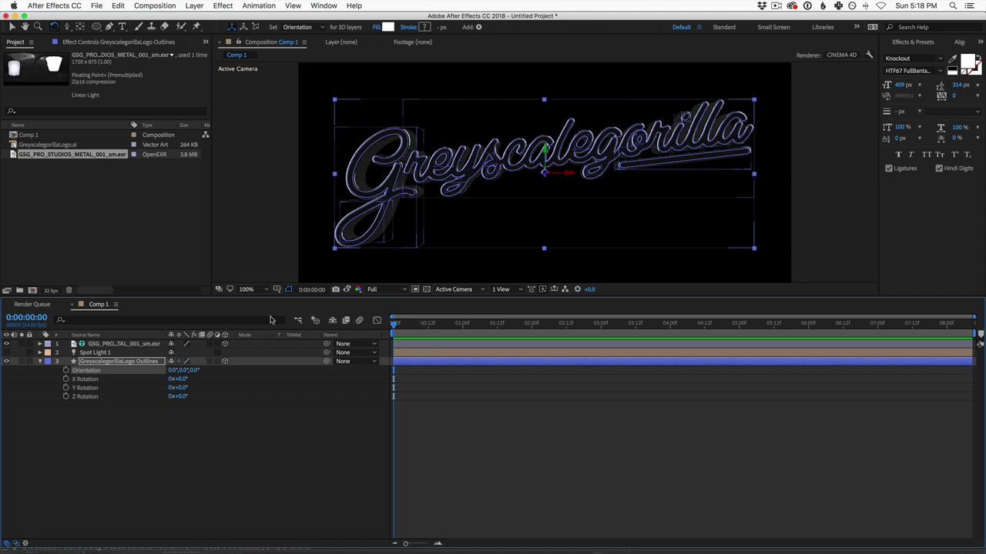
# - Create a two-node camera with a focal length of 40 mm
pyautogui.click(194, 5)
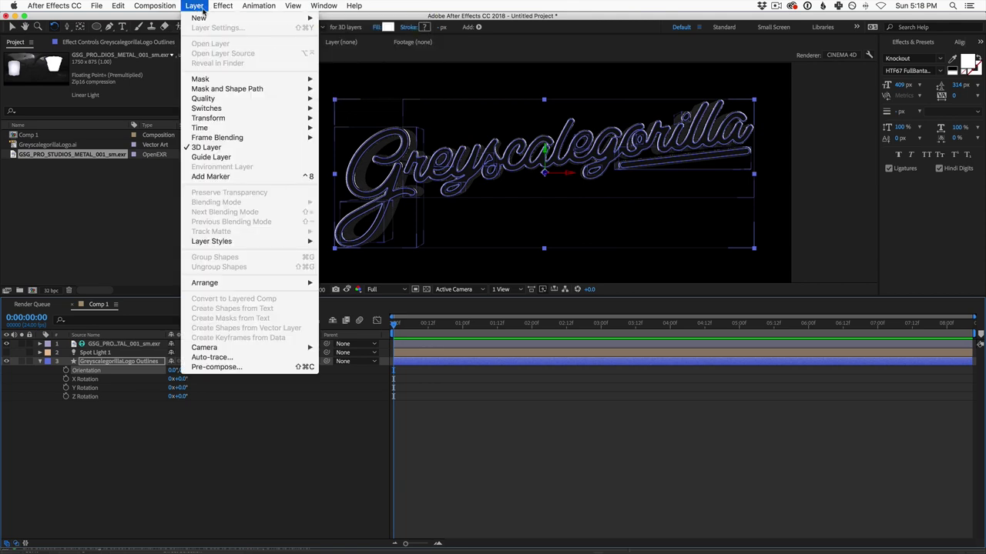
pyautogui.moveTo(199, 17)
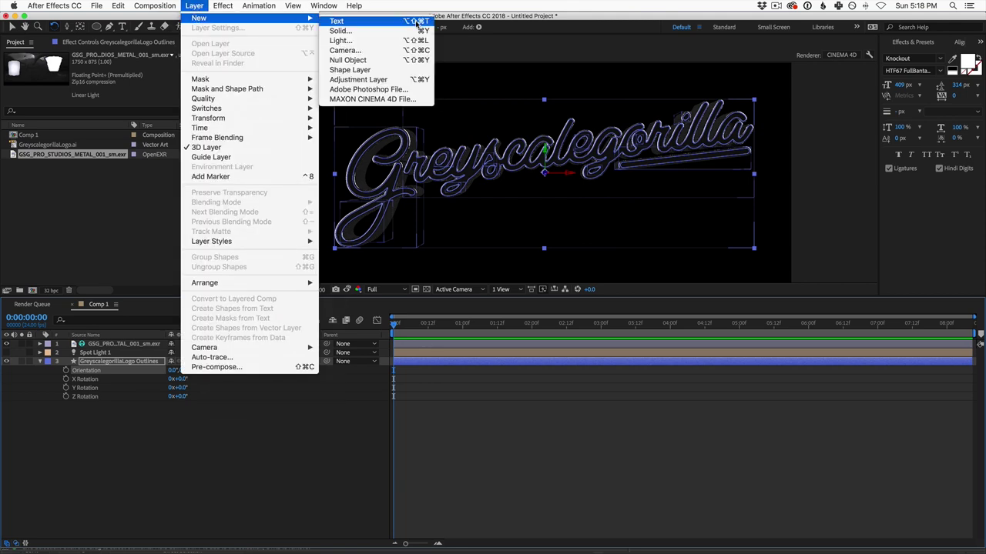
pyautogui.click(385, 50)
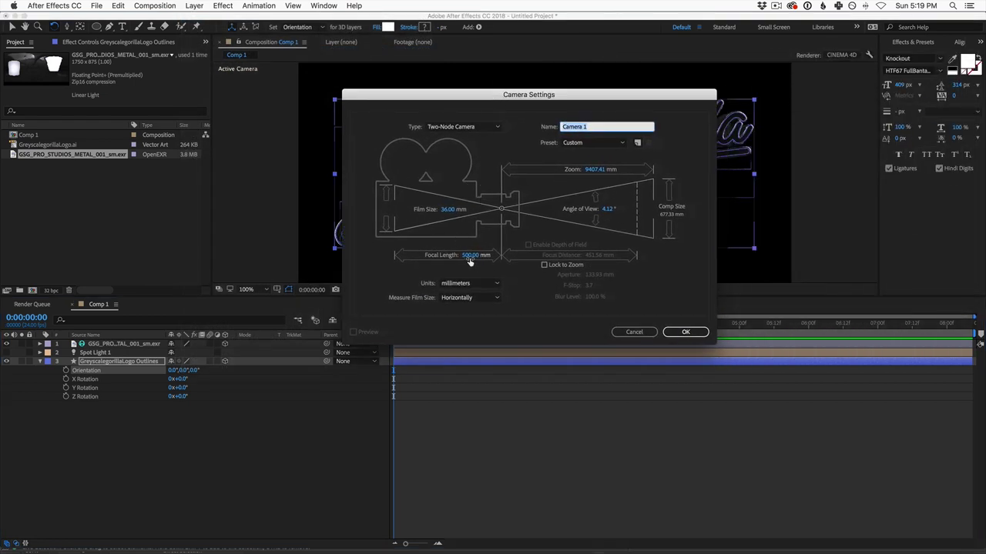
pyautogui.click(468, 255)
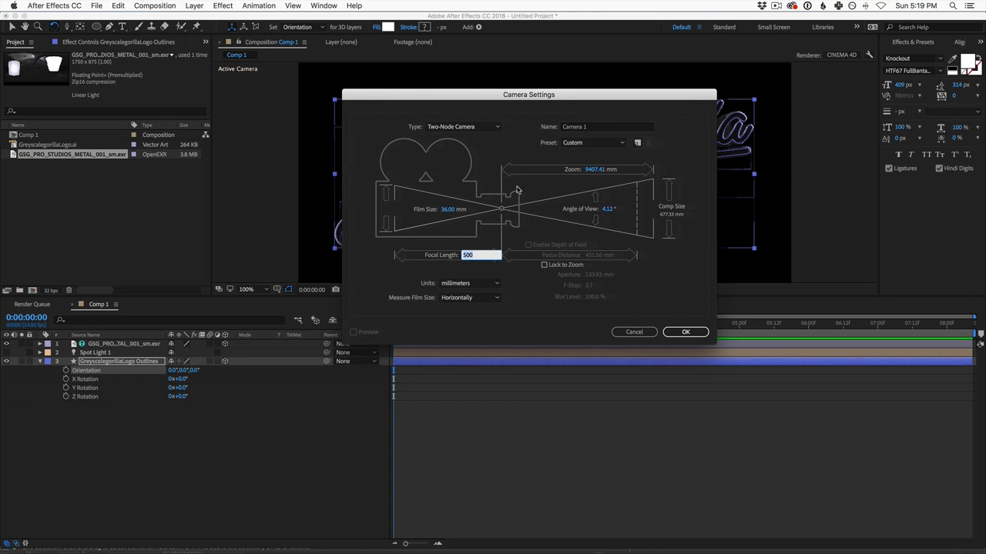
pyautogui.write('40')
pyautogui.press('Return')
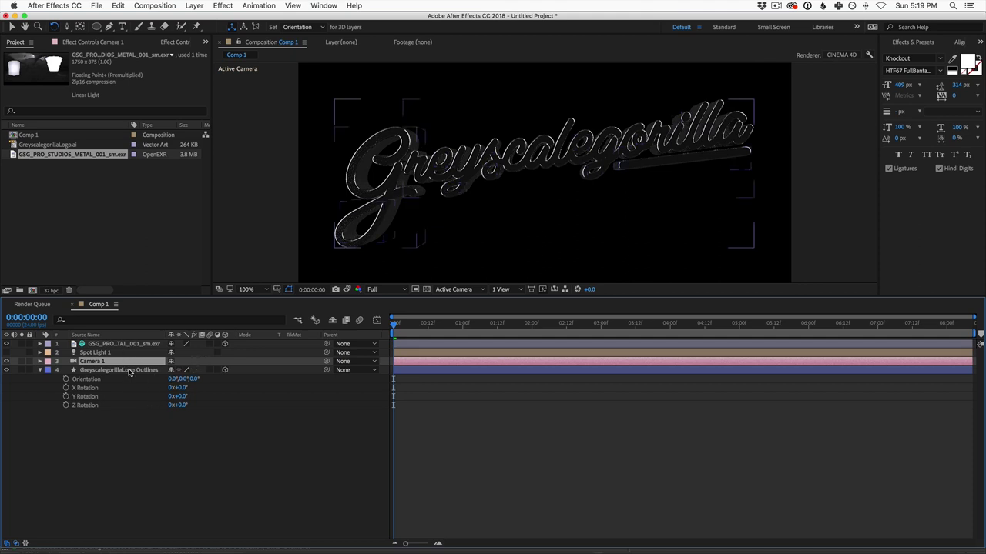
# - Scale the logo outlines layer down to 961% on all axes and deselect it
pyautogui.click(131, 371)
pyautogui.press('s')
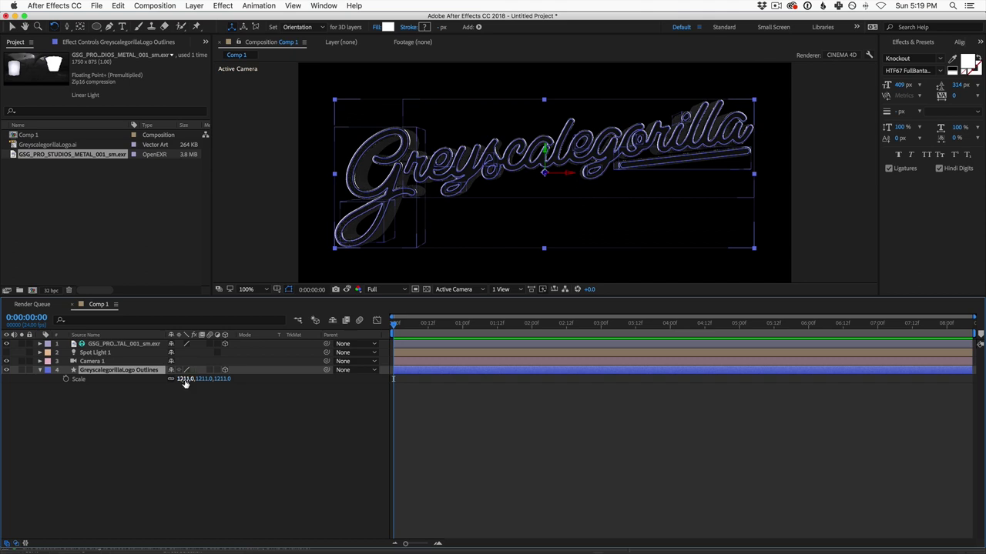
pyautogui.click(184, 380)
pyautogui.write('1200')
pyautogui.press('Return')
pyautogui.moveTo(183, 379); pyautogui.dragTo(102, 389)
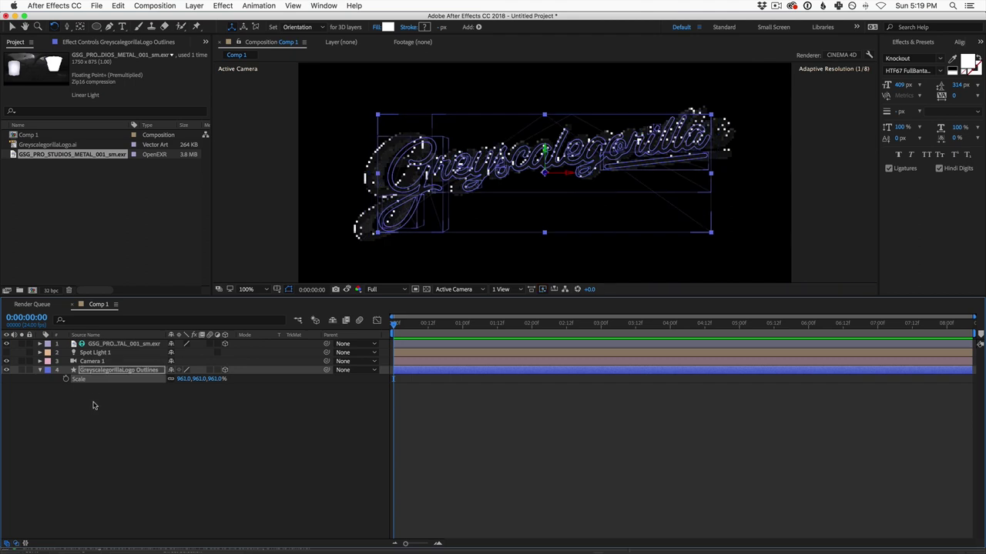
pyautogui.click(199, 412)
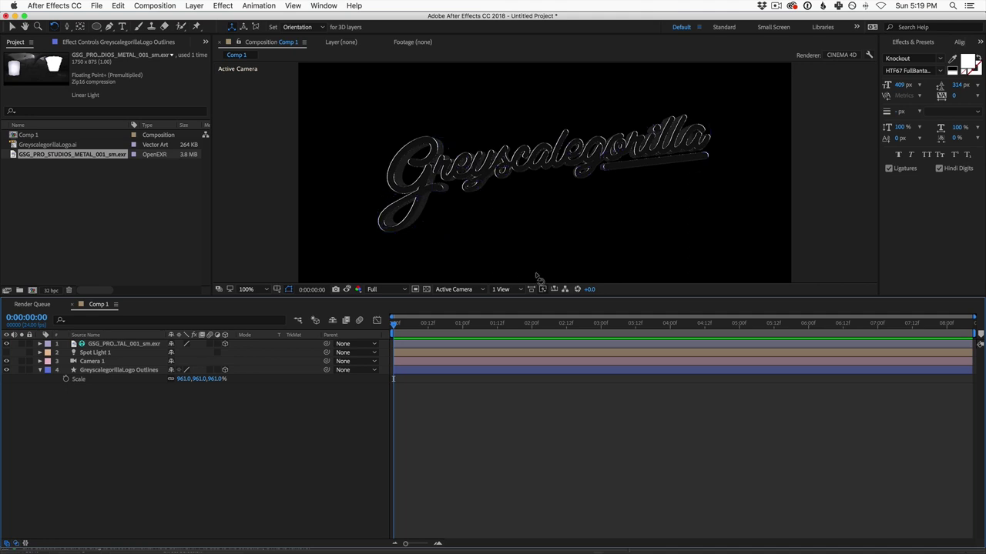
# - Enlarge the composition view, set the logo outlines layer's Extrusion Depth to 5 and deselect the layer
pyautogui.moveTo(649, 300); pyautogui.dragTo(638, 393)
pyautogui.click(131, 467)
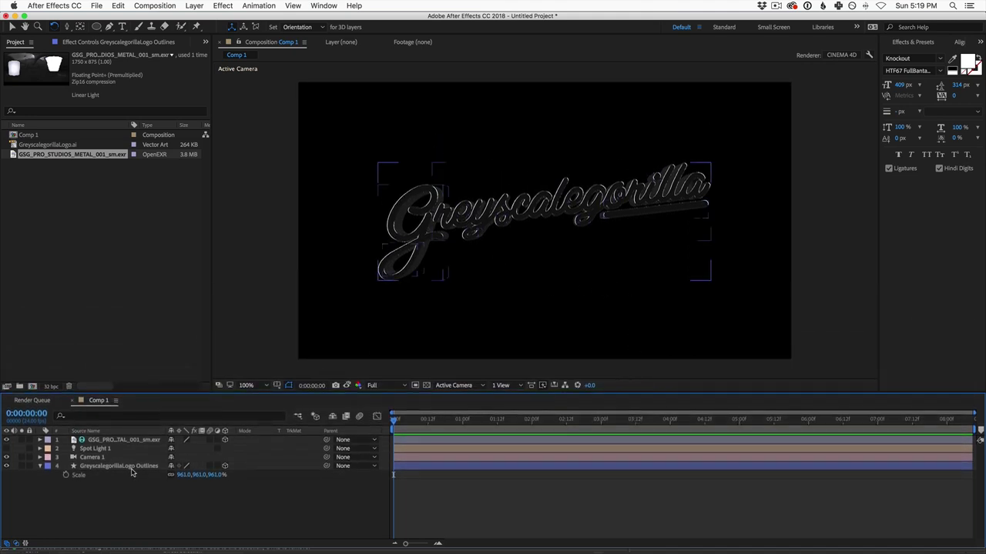
pyautogui.click(133, 468)
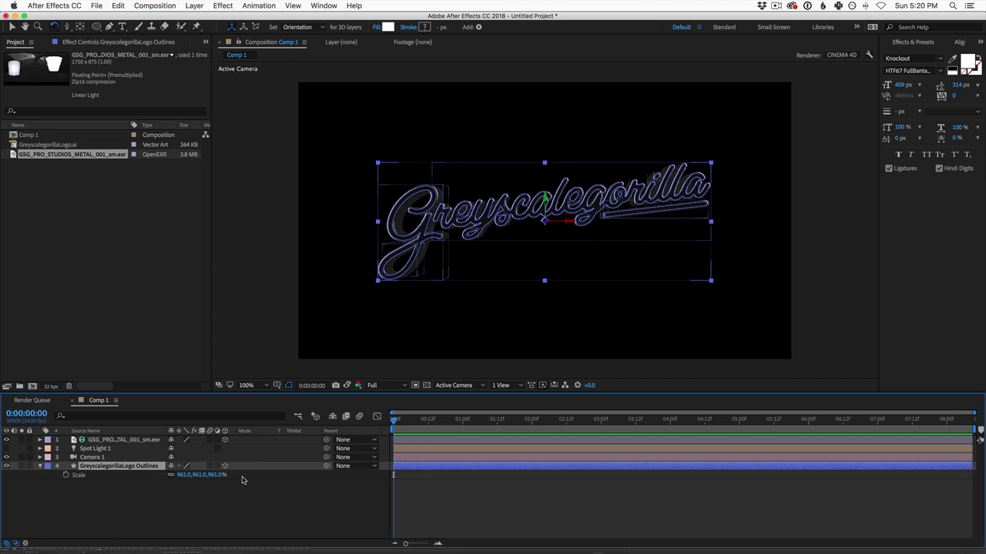
pyautogui.press('a')
pyautogui.press('a')
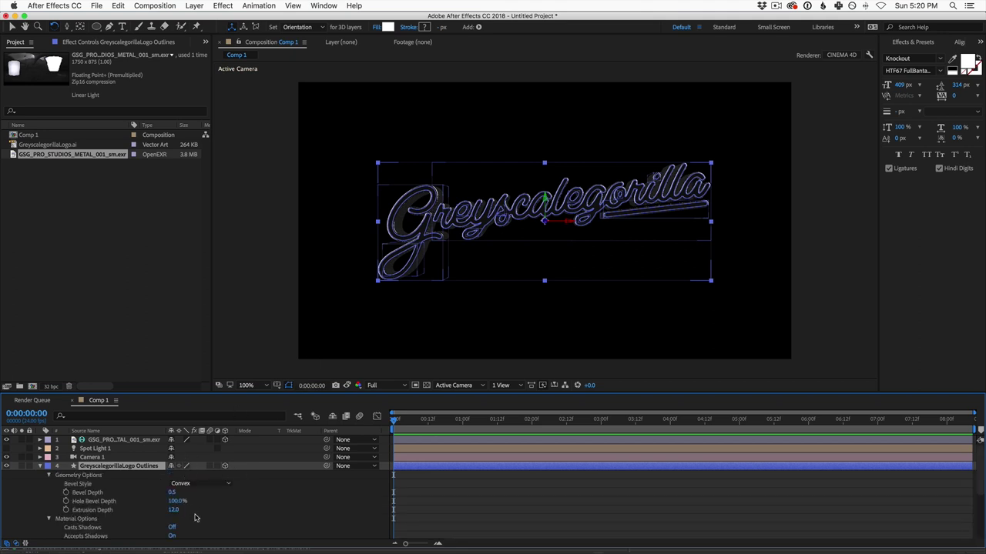
pyautogui.click(173, 510)
pyautogui.write('5')
pyautogui.press('Return')
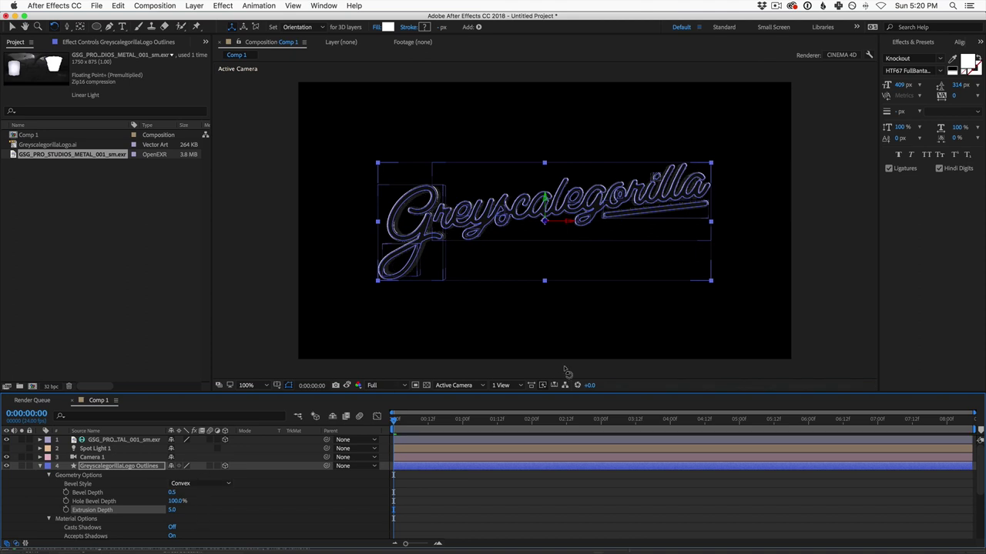
pyautogui.click(258, 322)
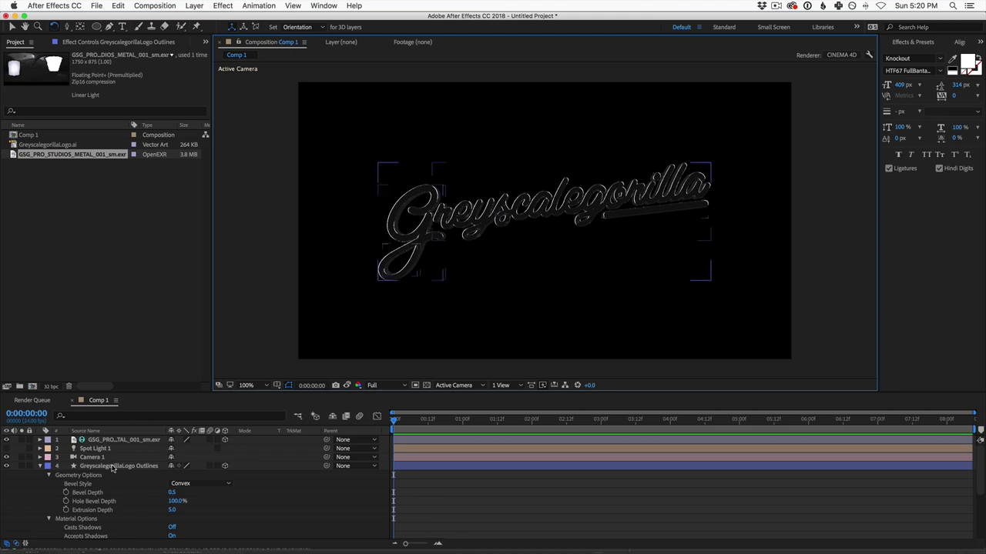
# - Set starting Position and Orientation keyframes for the logo outlines layer at 0:00:03:00
pyautogui.click(556, 222)
pyautogui.moveTo(447, 420); pyautogui.dragTo(601, 423)
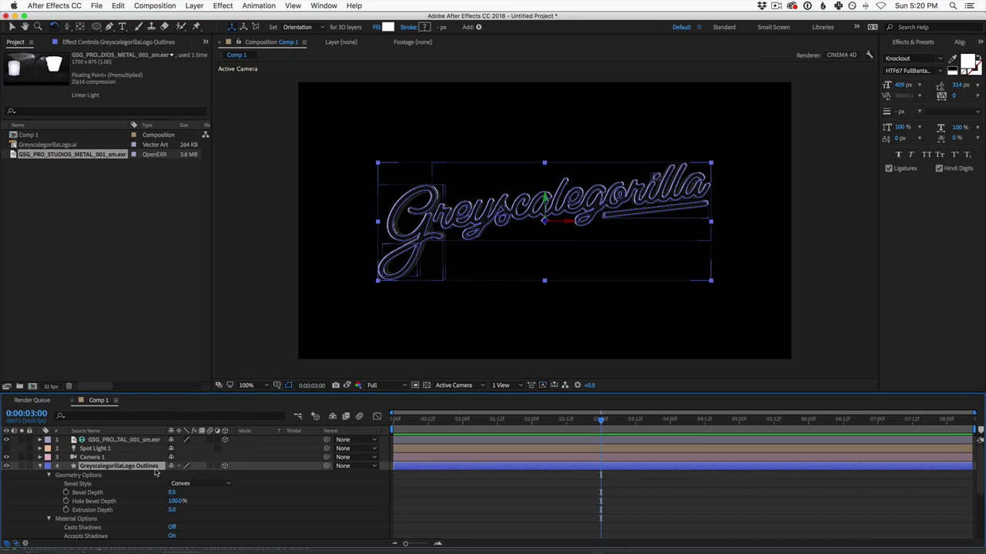
pyautogui.press('p')
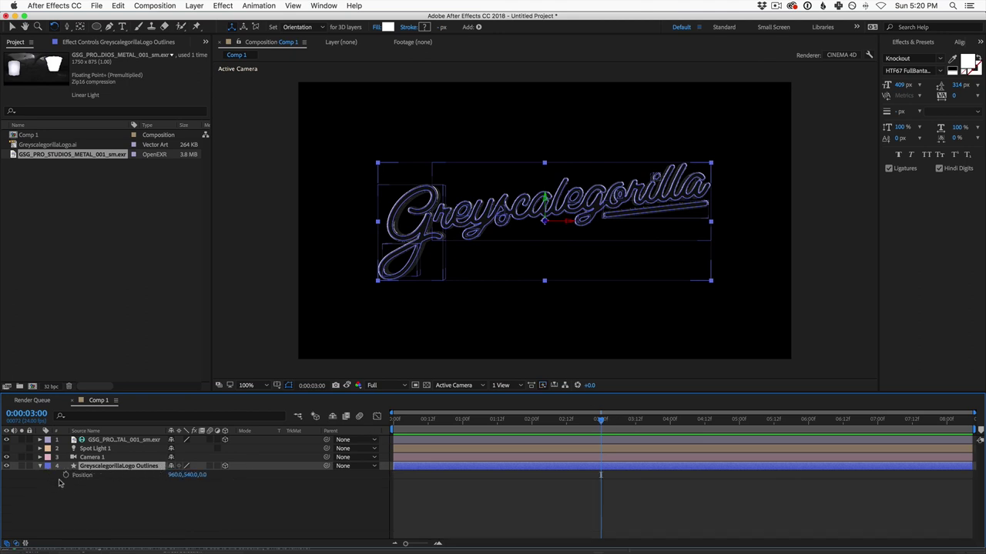
pyautogui.click(66, 476)
pyautogui.press('r')
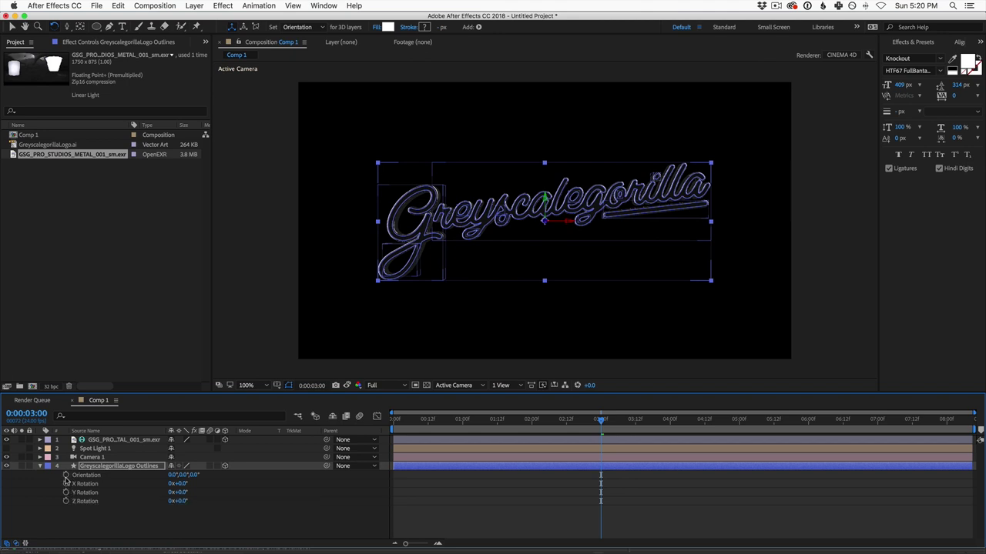
pyautogui.click(65, 475)
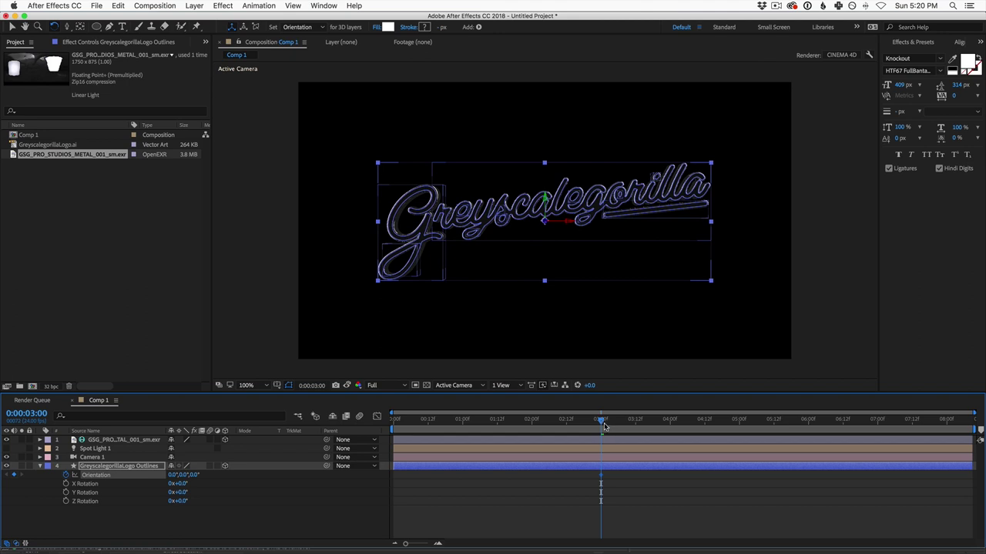
# - At 0:00:00:00, move the logo along its Z axis toward the camera until its lettering leaves most of the frame
pyautogui.moveTo(597, 423); pyautogui.dragTo(392, 423)
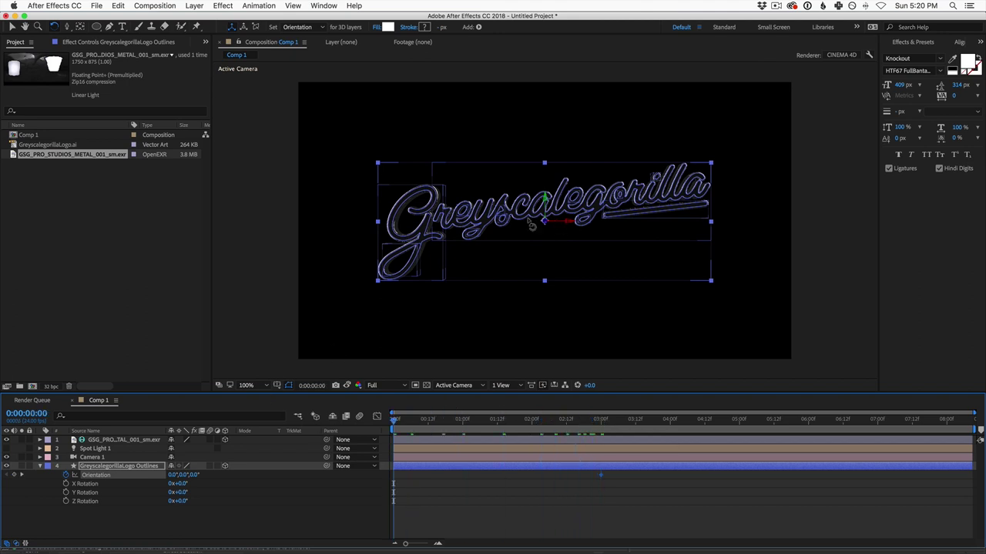
pyautogui.press('v')
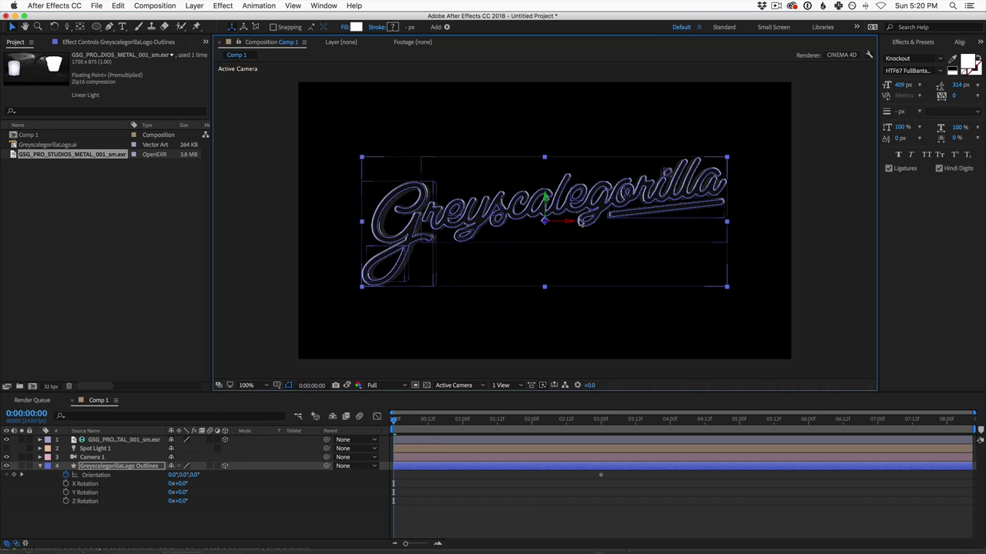
pyautogui.moveTo(547, 227); pyautogui.dragTo(728, 104)
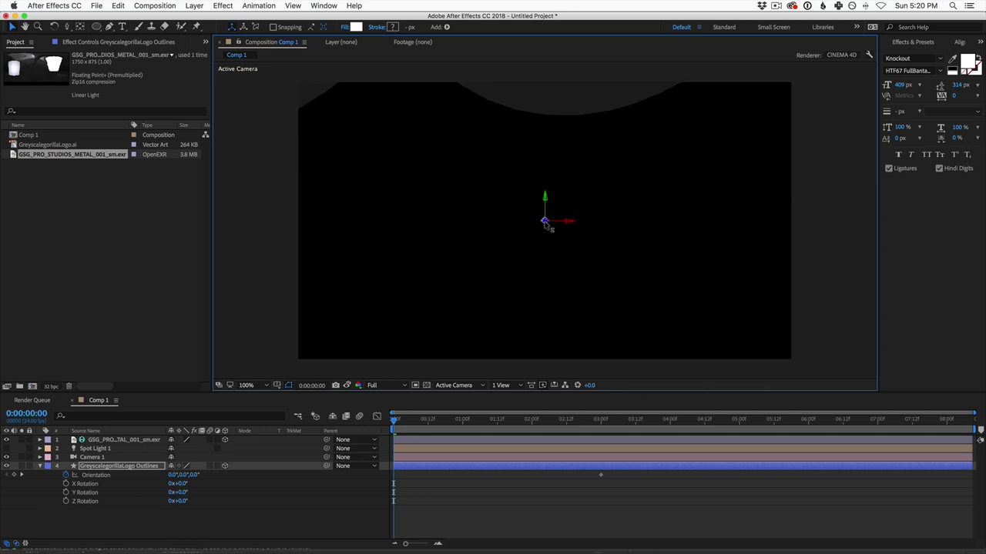
# - Move the logo outlines layer further toward the camera to Z position -2167.8 and show its Position property alongside Orientation
pyautogui.moveTo(547, 223); pyautogui.dragTo(561, 208)
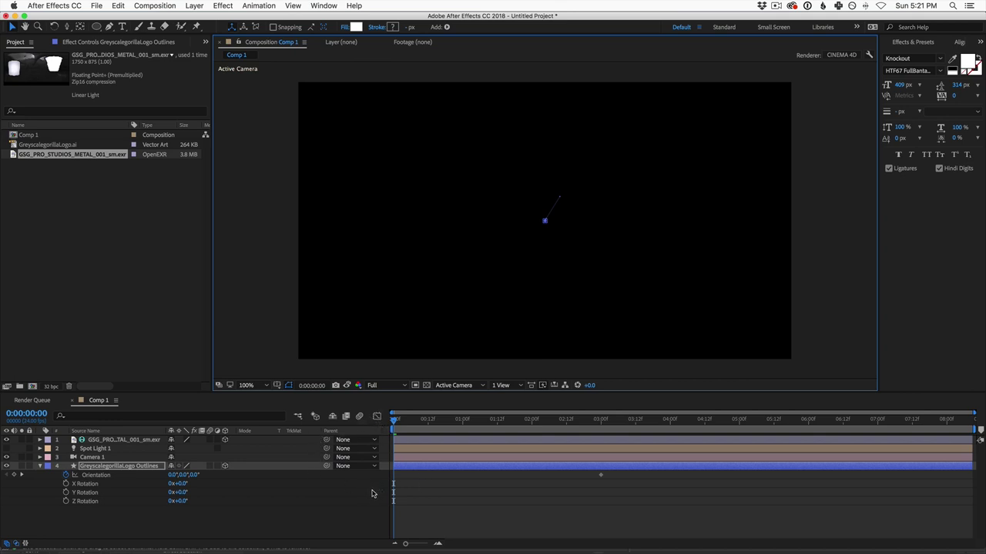
pyautogui.hotkey('alt', 'shift', 'p')
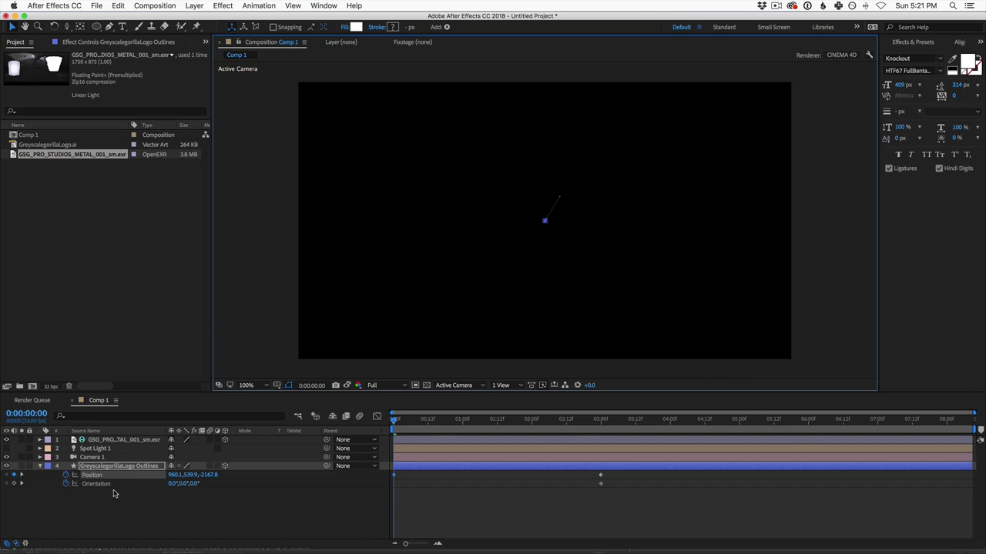
# - End the work area at 0:00:03:06 and preview the logo's move away from the camera
pyautogui.moveTo(408, 424); pyautogui.dragTo(619, 425)
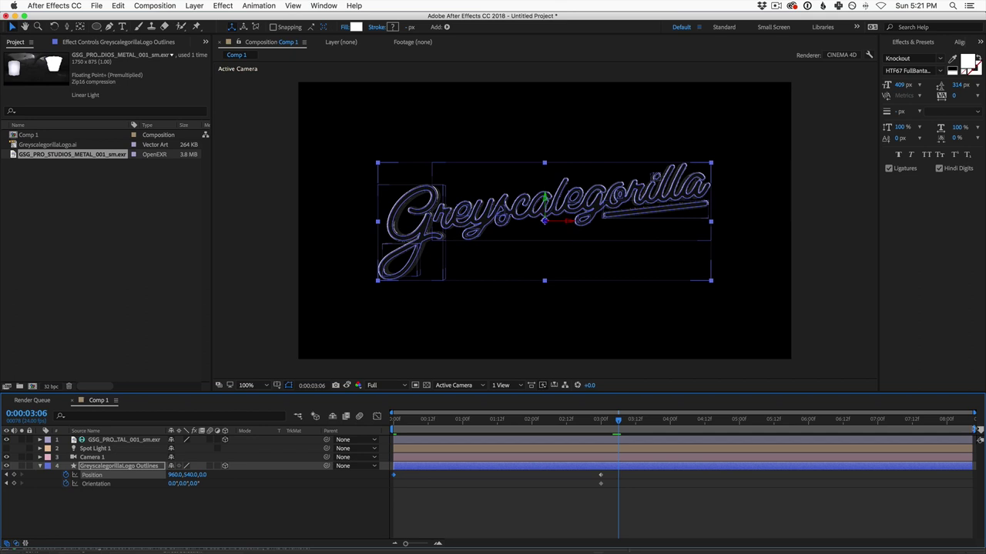
pyautogui.moveTo(974, 428); pyautogui.dragTo(619, 429)
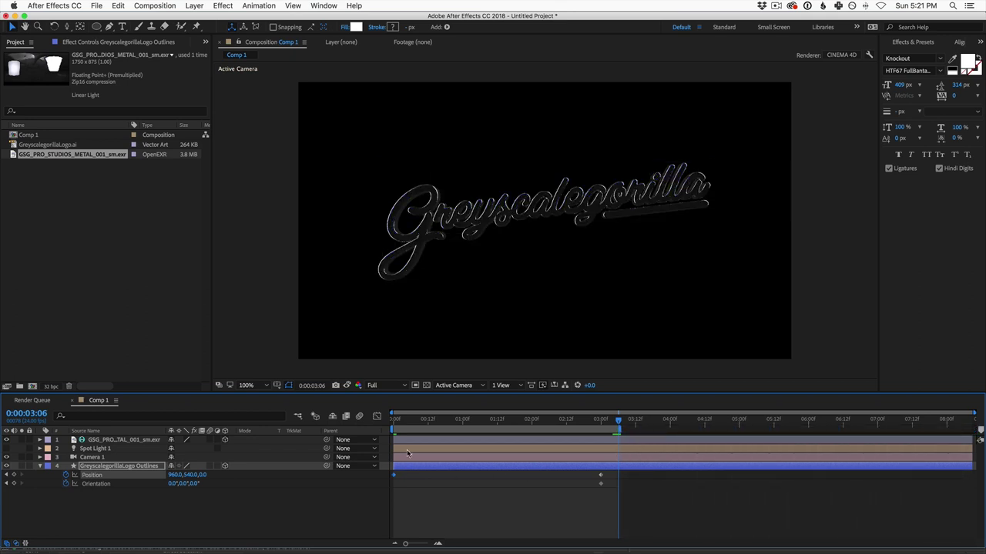
pyautogui.press('space')
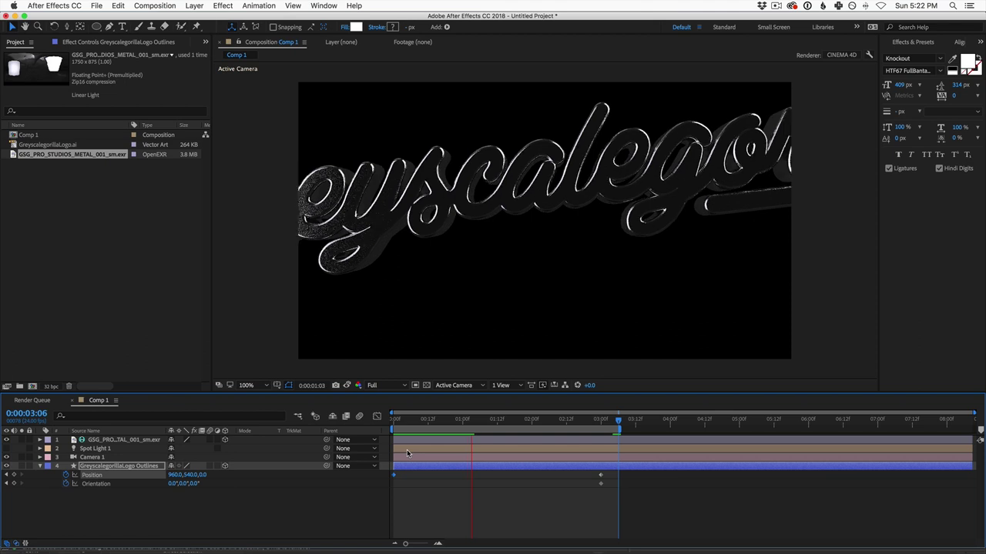
pyautogui.press('space')
# - Lower the composition's preview resolution to Quarter and preview the logo animation
pyautogui.click(384, 386)
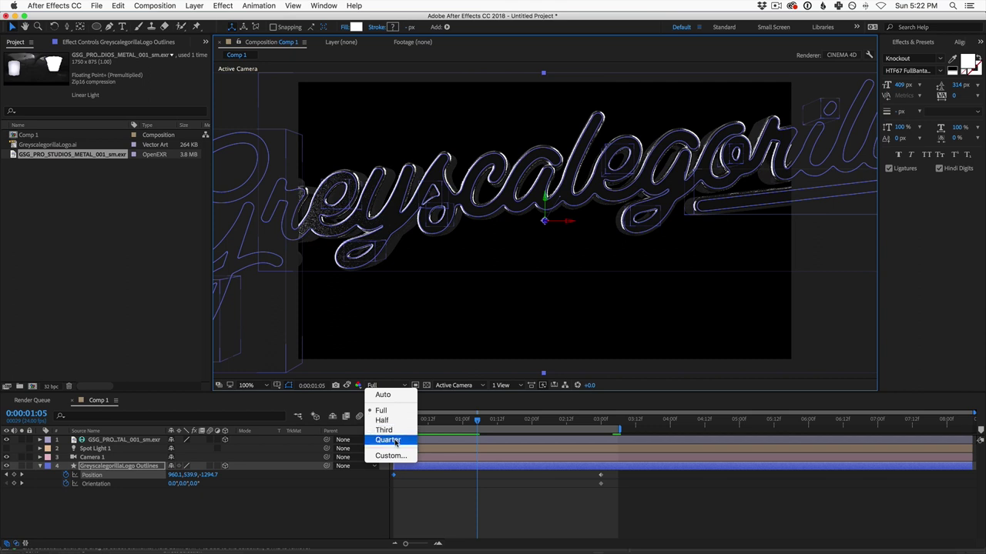
pyautogui.click(392, 440)
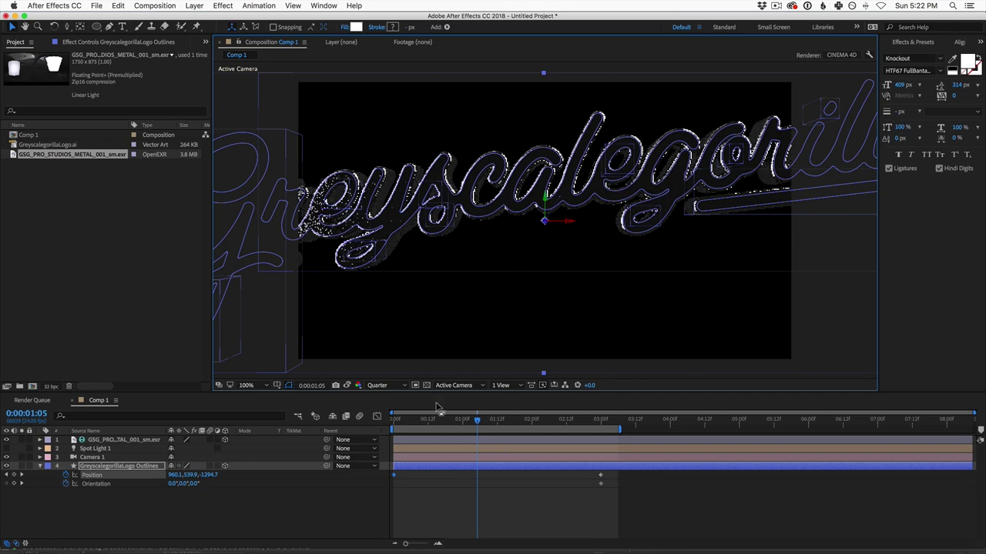
pyautogui.click(377, 385)
pyautogui.click(392, 439)
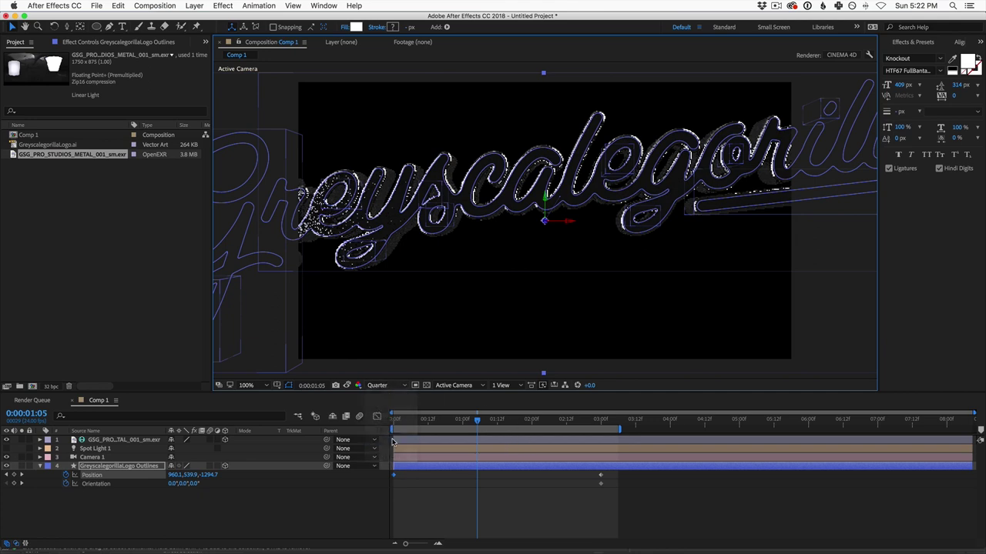
pyautogui.moveTo(411, 422); pyautogui.dragTo(454, 445)
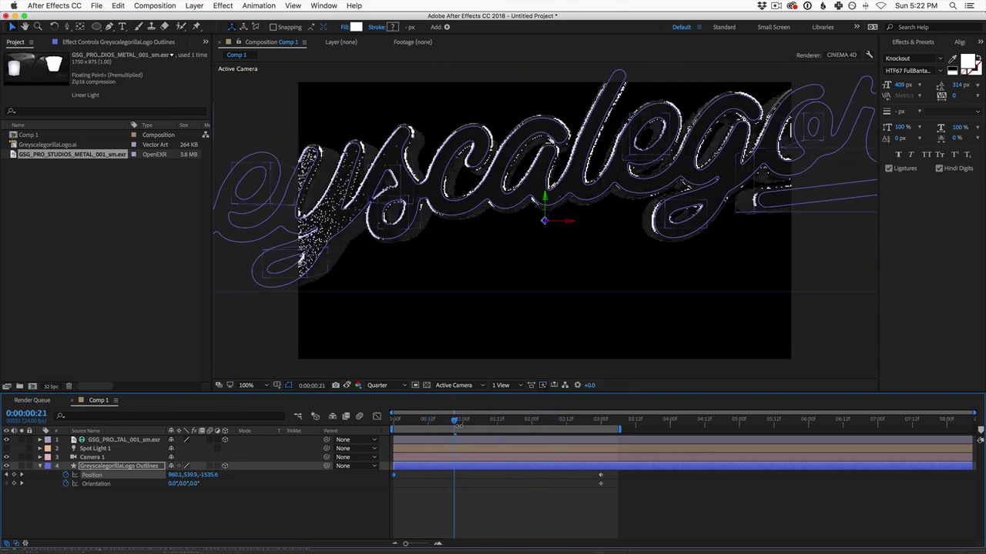
pyautogui.press('space')
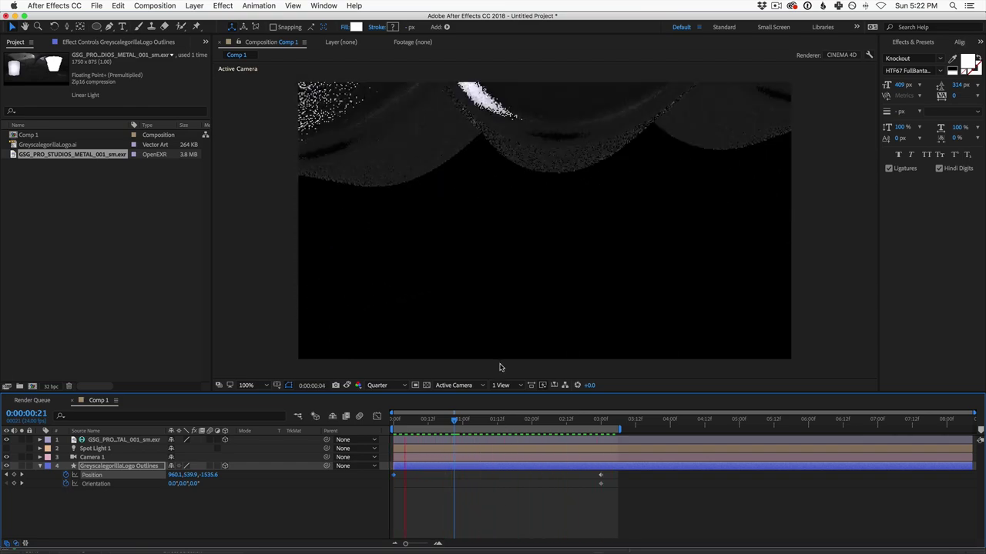
pyautogui.press('space')
# - At 0:00:00:00, set the logo outlines layer's X Orientation to 90° and preview the animation
pyautogui.click(395, 420)
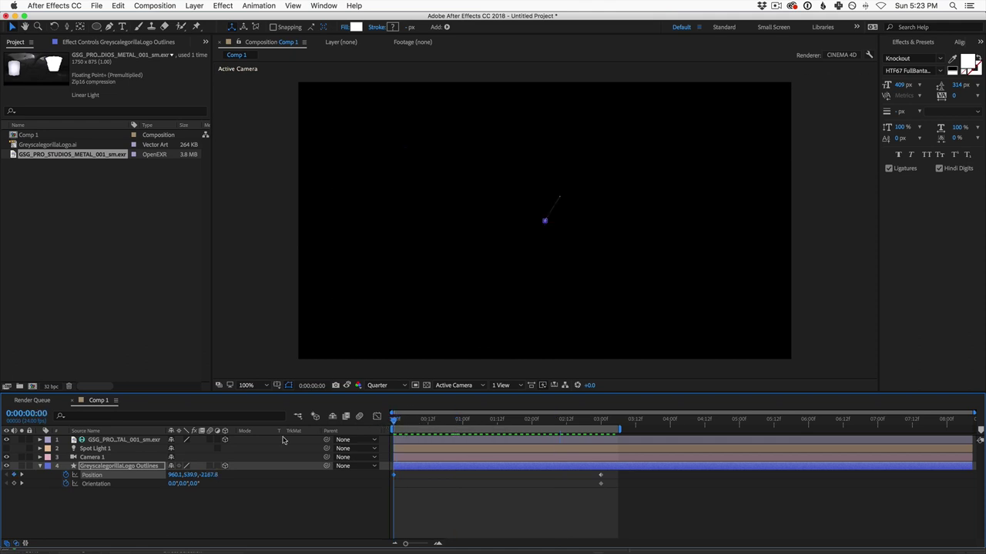
pyautogui.click(182, 484)
pyautogui.click(181, 484)
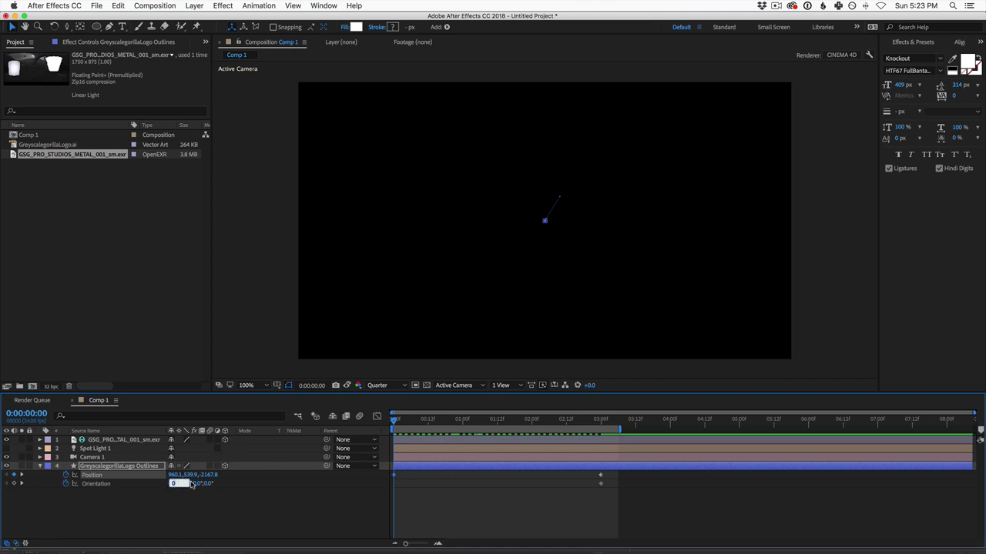
pyautogui.write('90')
pyautogui.press('Return')
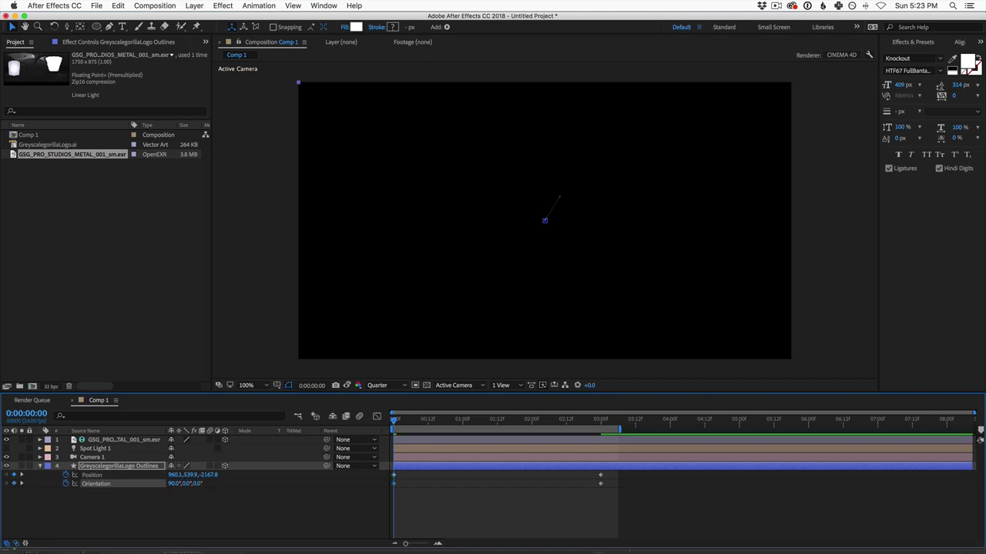
pyautogui.press('space')
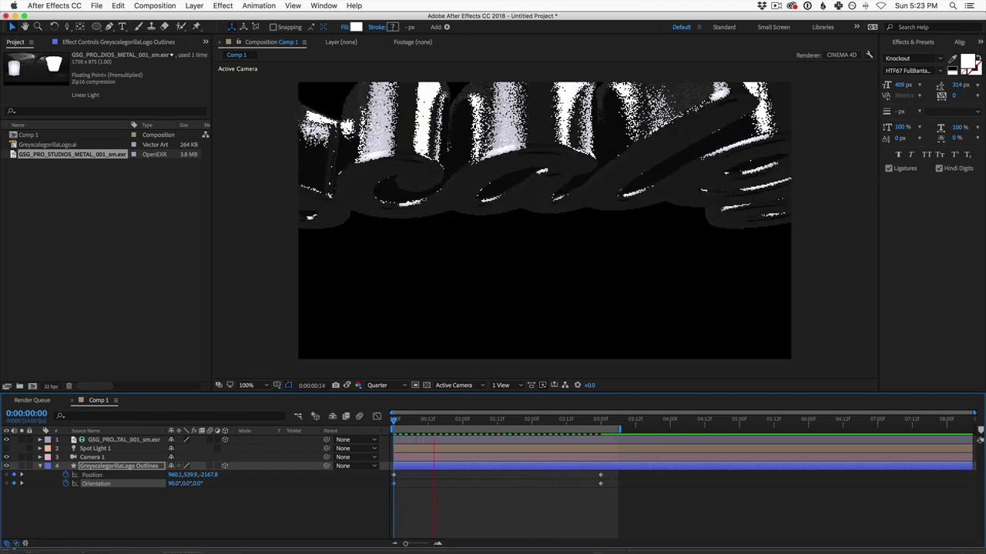
pyautogui.press('space')
# - Set the logo outlines layer's X Orientation to -90° at 0:00:00:00 and preview the flipped rotation
pyautogui.click(175, 484)
pyautogui.write('90')
pyautogui.press('Return')
pyautogui.click(392, 421)
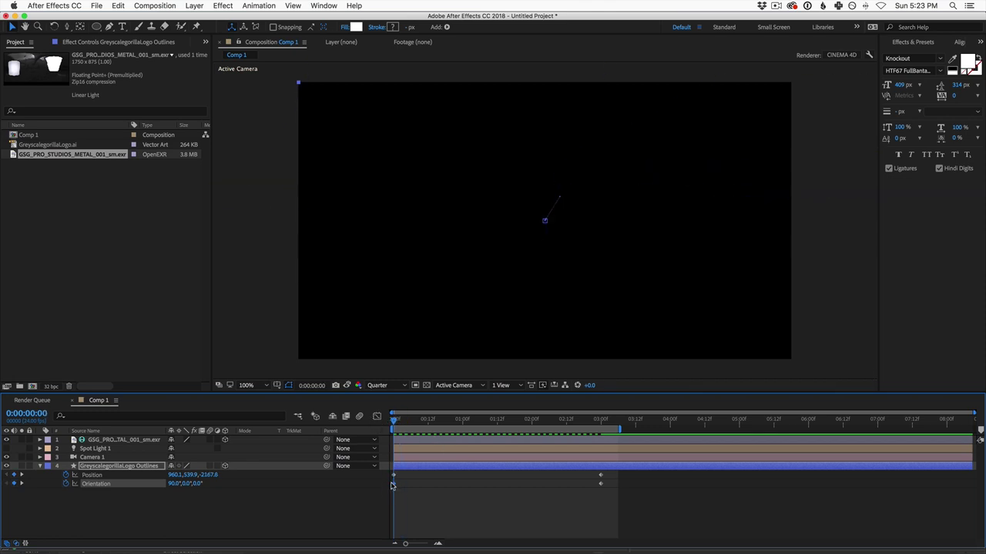
pyautogui.click(172, 484)
pyautogui.write('-90')
pyautogui.press('Return')
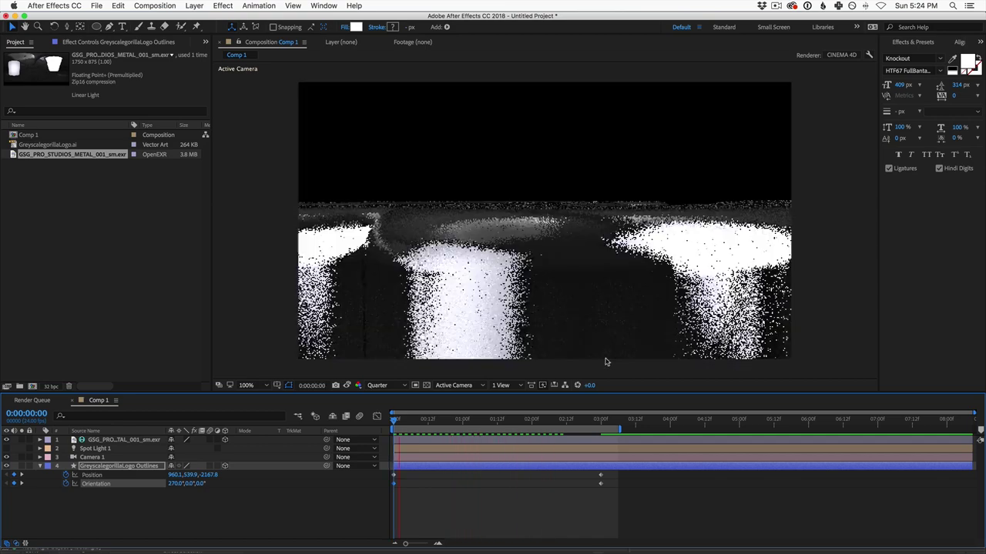
# - Select the logo's Position and Orientation keyframes at 0:00:03:00 and open them in the Graph Editor, checking that Edit Speed Graph is active
pyautogui.moveTo(593, 474); pyautogui.dragTo(608, 500)
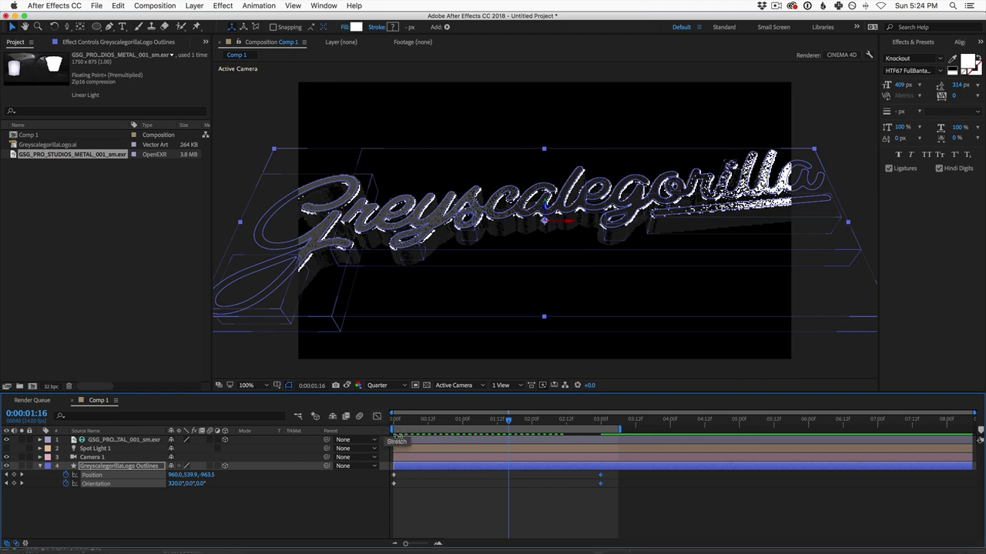
pyautogui.moveTo(613, 470); pyautogui.dragTo(594, 497)
pyautogui.click(377, 417)
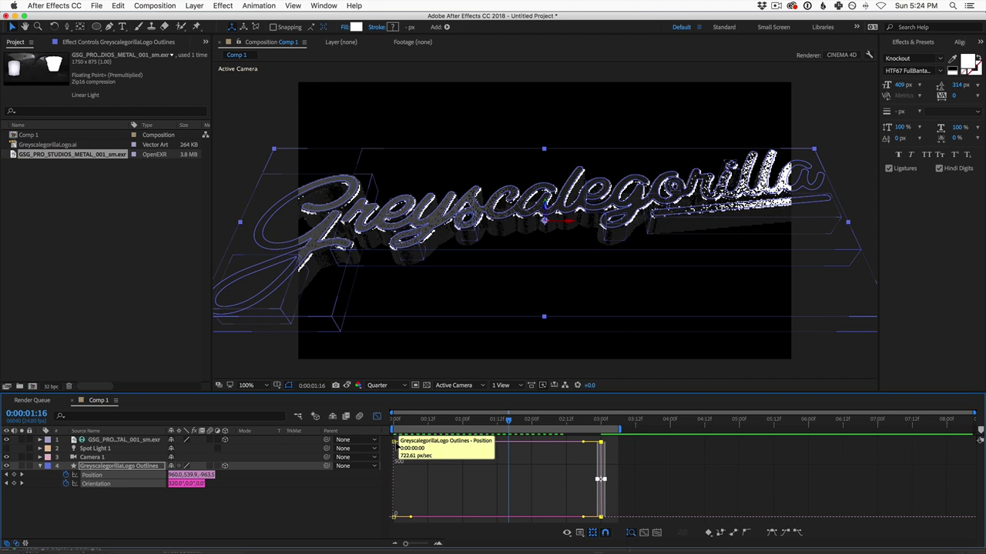
pyautogui.click(582, 533)
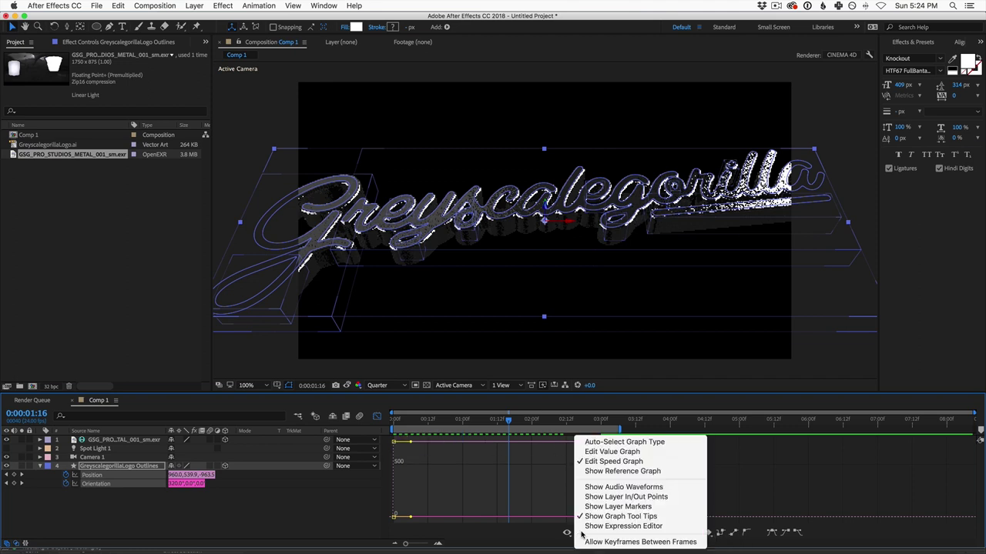
pyautogui.click(561, 539)
pyautogui.click(581, 535)
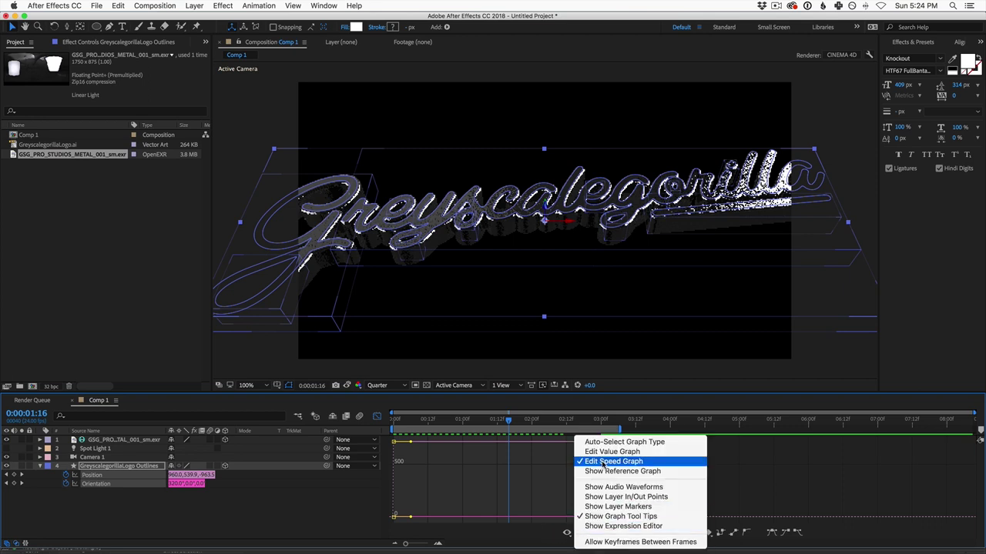
pyautogui.click(522, 473)
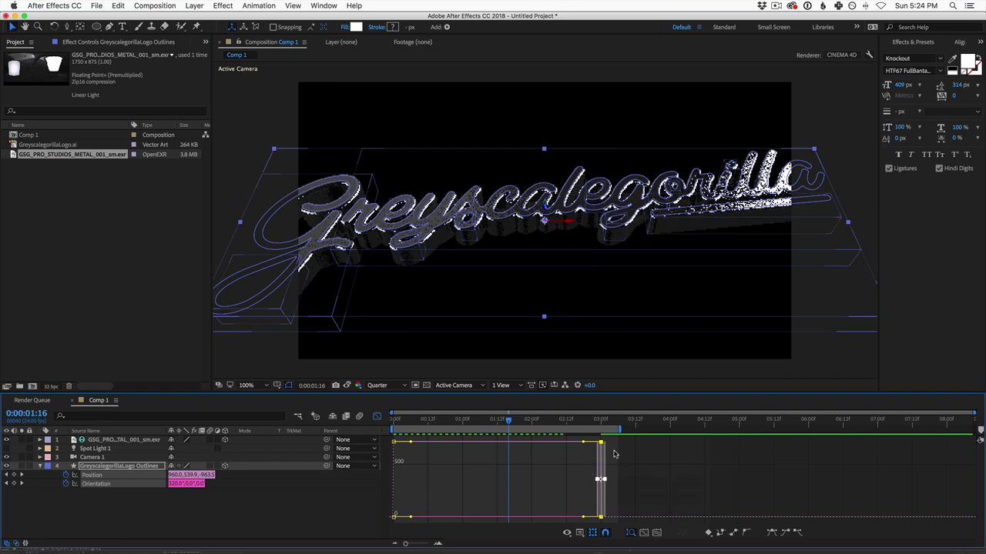
# - Ease the logo into its 0:00:03:00 keyframes with a long incoming handle at zero speed, preview the motion and deselect the layer
pyautogui.moveTo(583, 442); pyautogui.dragTo(528, 524)
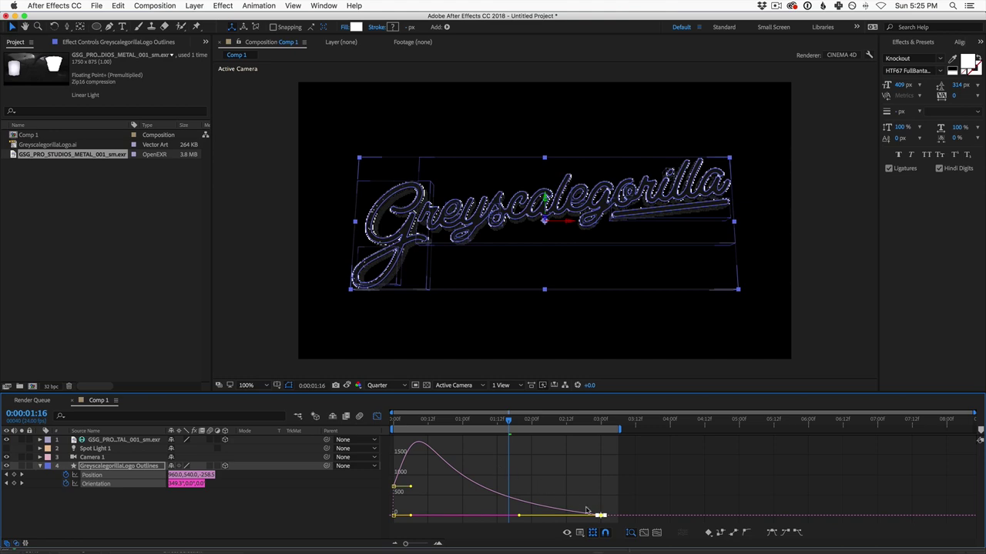
pyautogui.press('space')
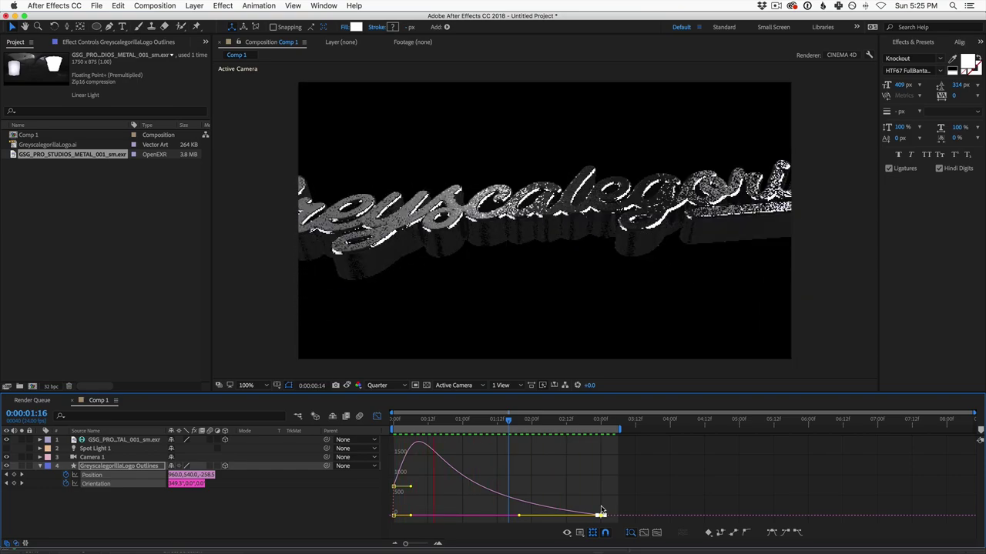
pyautogui.press('space')
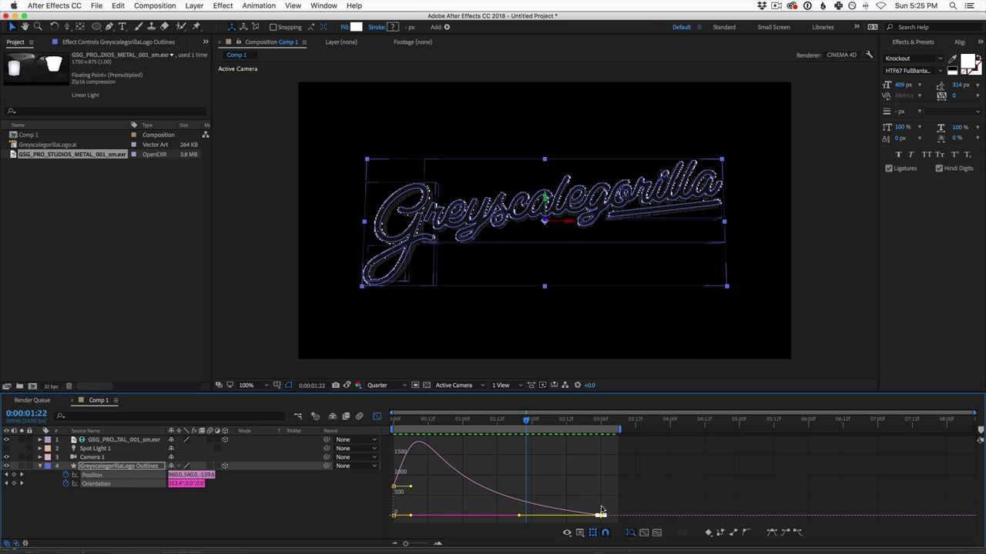
pyautogui.click(194, 511)
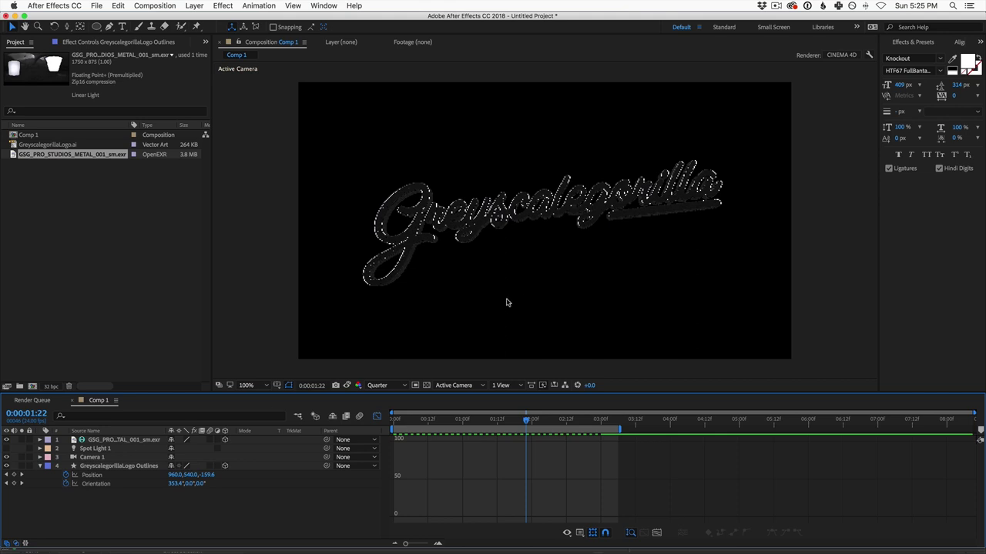
# - Restore the preview resolution to Full and show the rotation properties of the GSG_PRO_STUDIOS_METAL_001_sm.exr layer
pyautogui.click(381, 387)
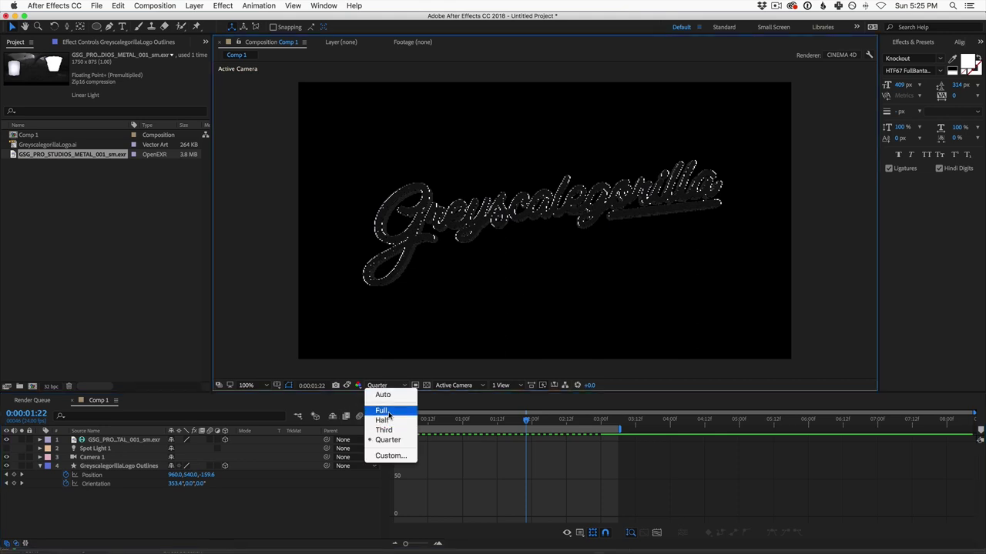
pyautogui.click(389, 412)
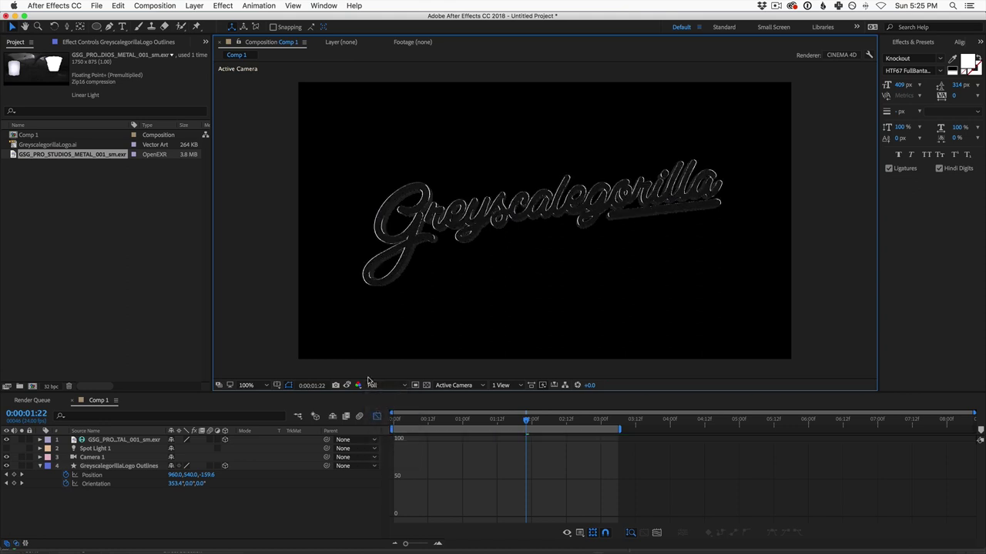
pyautogui.click(112, 441)
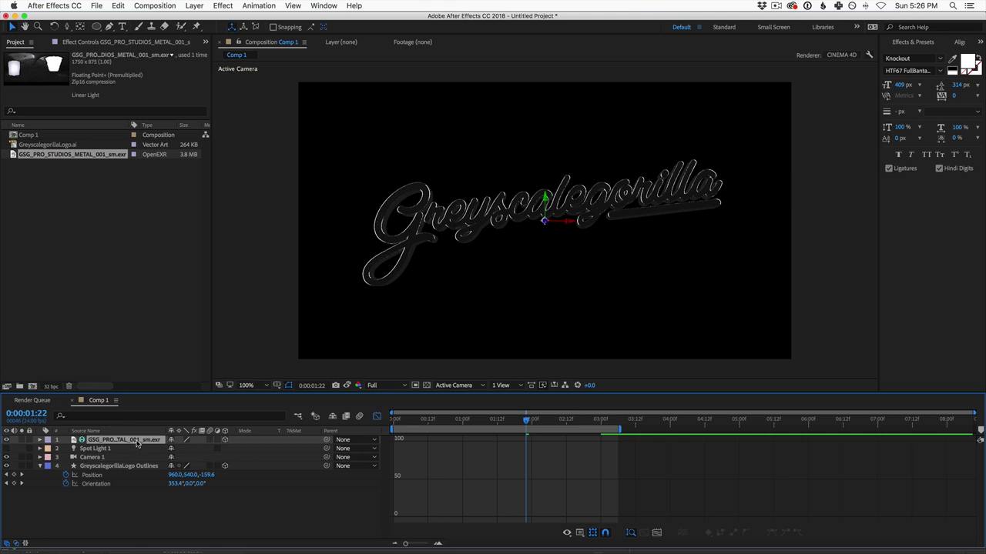
pyautogui.press('r')
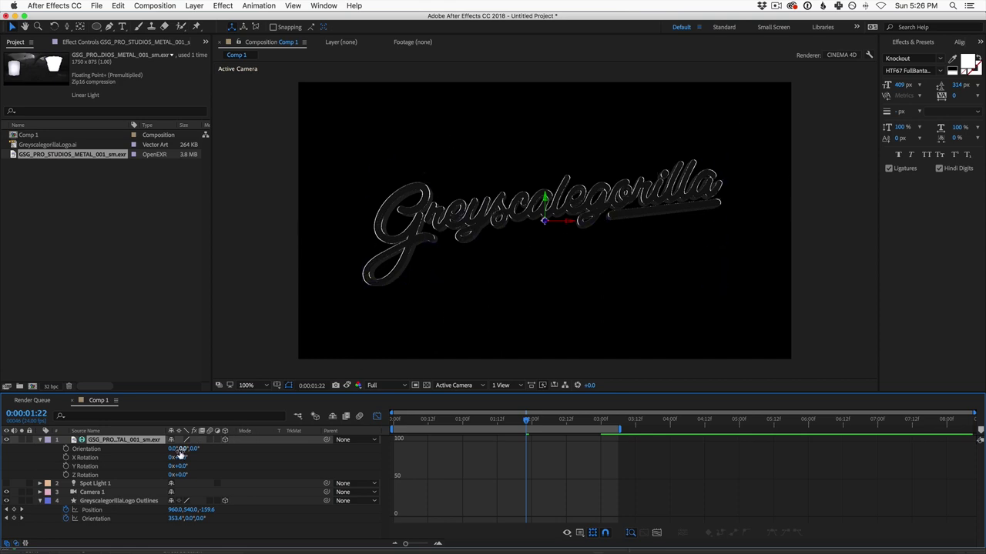
# - Try Y Orientation values up to 277° on the HDR environment layer to shift the logo's reflections, and reset the value to 0°
pyautogui.moveTo(183, 449)
pyautogui.mouseDown()
pyautogui.moveTo(198, 448)
pyautogui.moveTo(194, 441)
pyautogui.mouseUp()
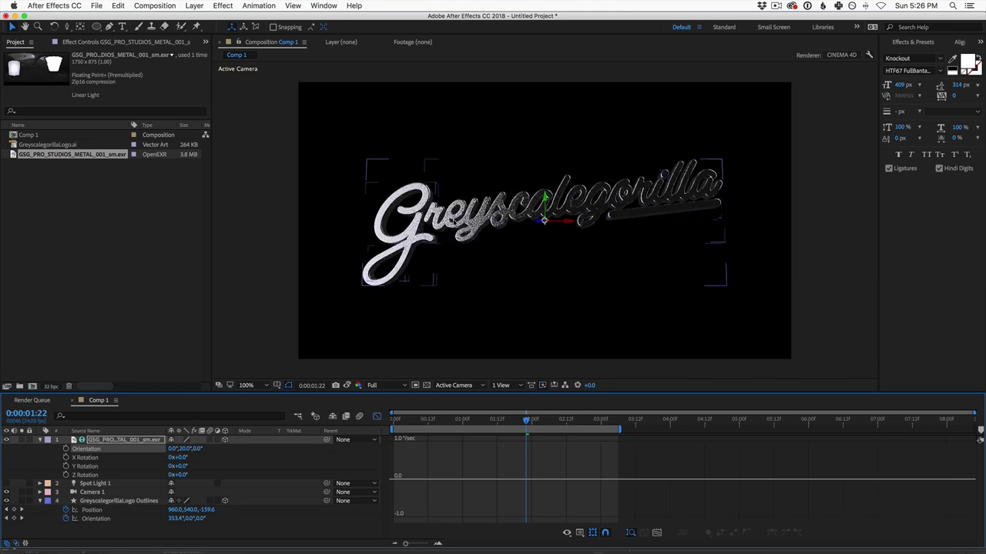
pyautogui.moveTo(183, 449); pyautogui.dragTo(227, 444)
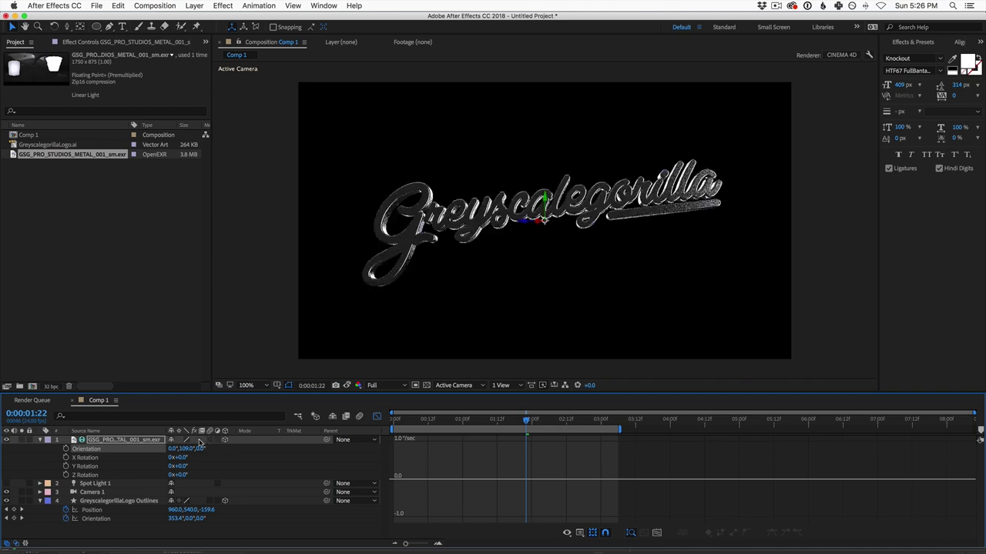
pyautogui.moveTo(189, 450); pyautogui.dragTo(215, 458)
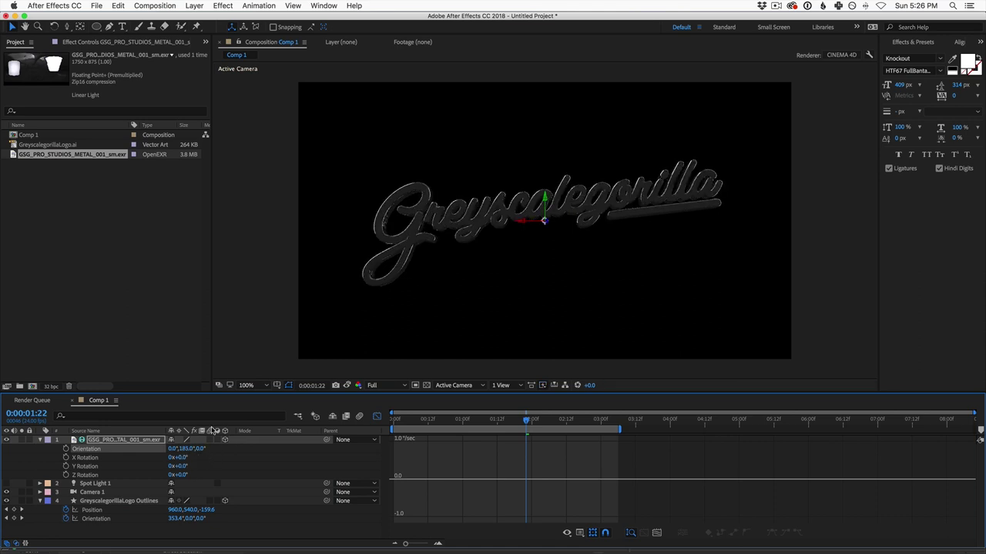
pyautogui.moveTo(186, 450); pyautogui.dragTo(224, 439)
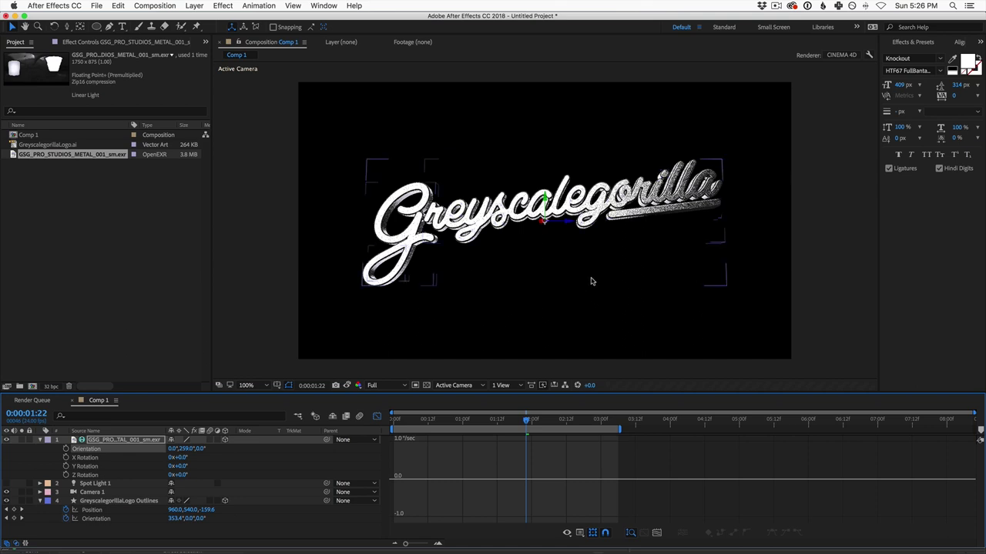
pyautogui.moveTo(189, 449); pyautogui.dragTo(201, 449)
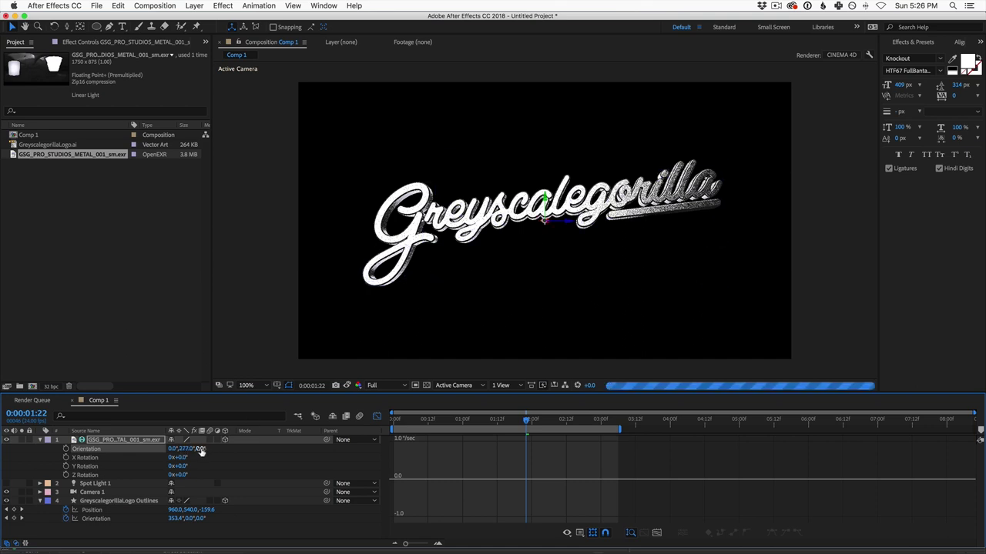
pyautogui.write('0')
pyautogui.press('Return')
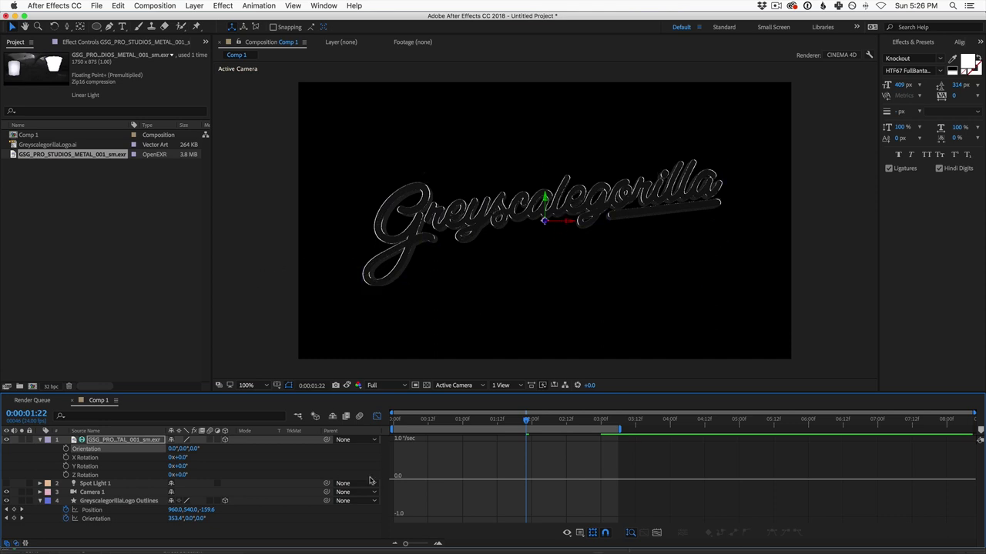
# - Scrub the logo animation to 0:00:01:14 and rename the composition Comp 1 as 3D Logo COMP
pyautogui.moveTo(498, 418); pyautogui.dragTo(450, 417)
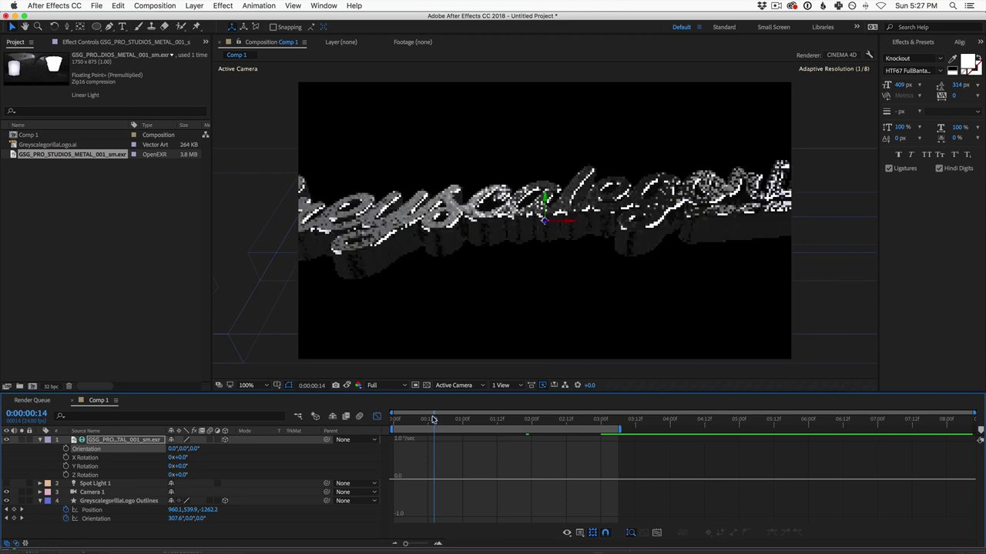
pyautogui.click(502, 419)
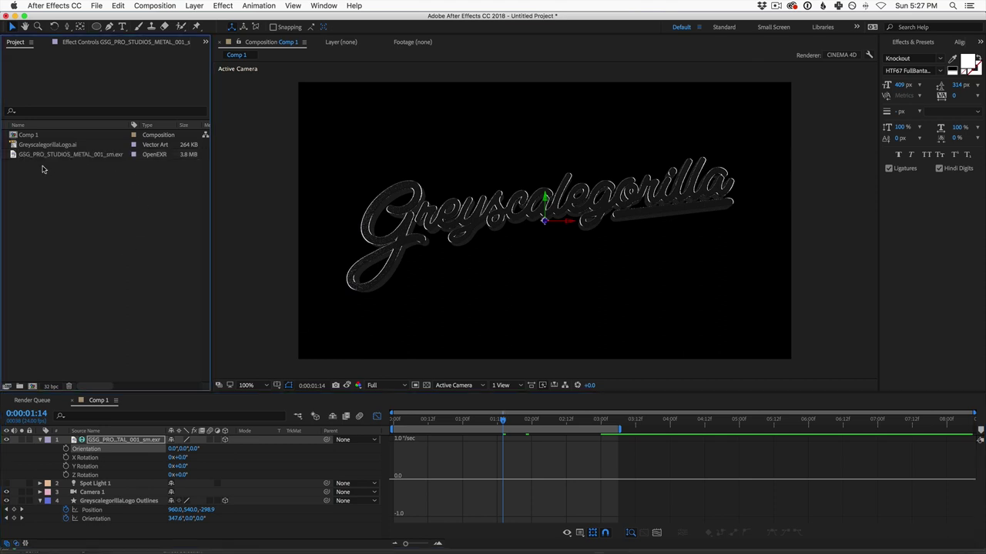
pyautogui.click(28, 134)
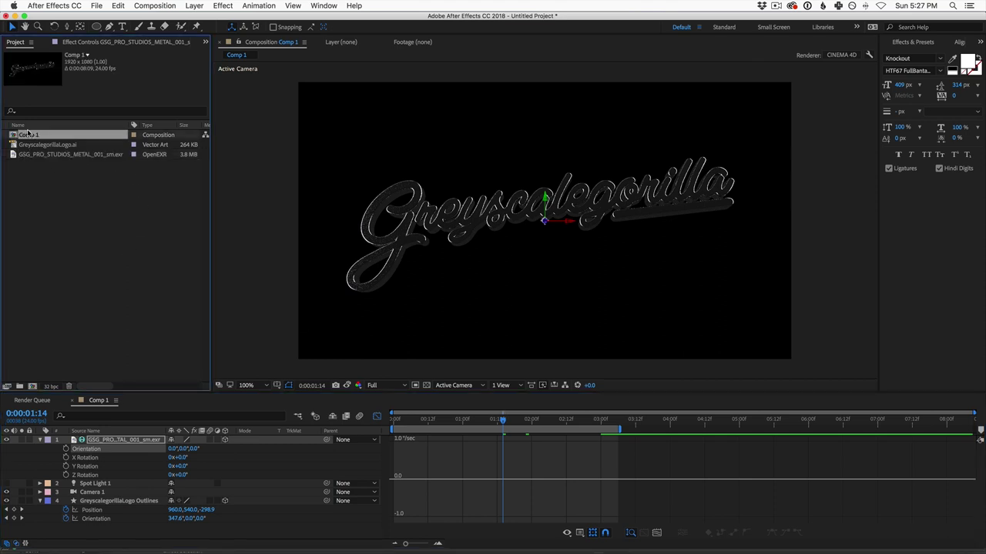
pyautogui.press('Return')
pyautogui.write('3D Logo COMP')
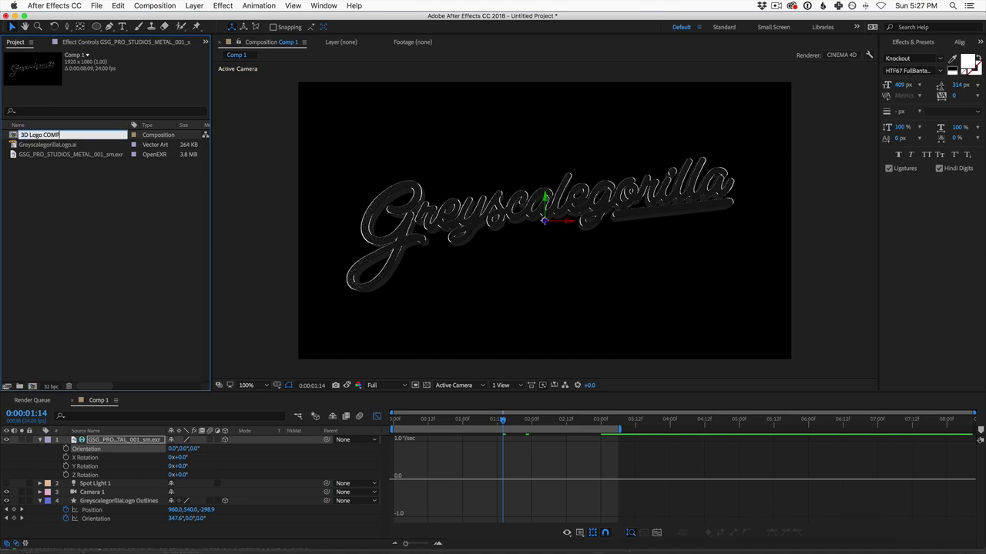
pyautogui.press('Return')
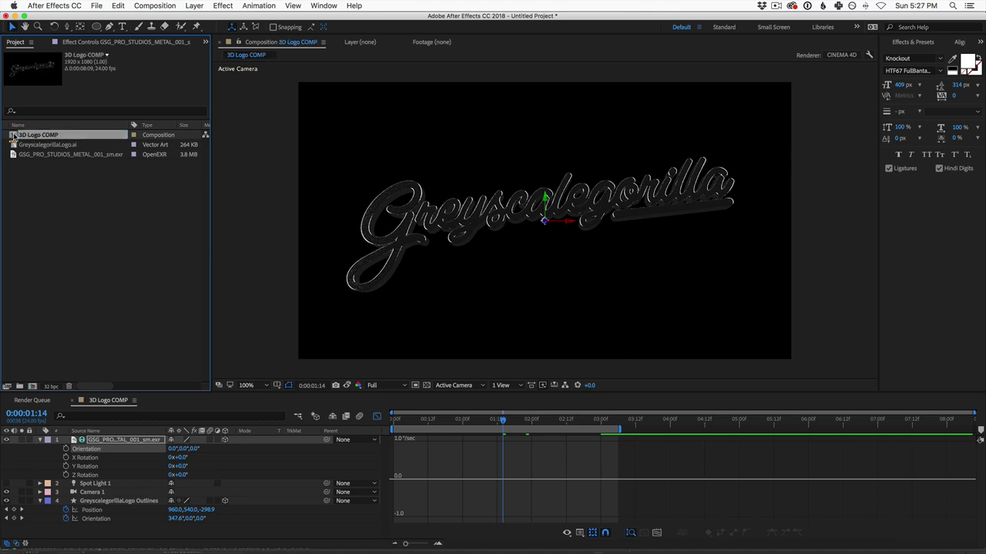
pyautogui.press('Return')
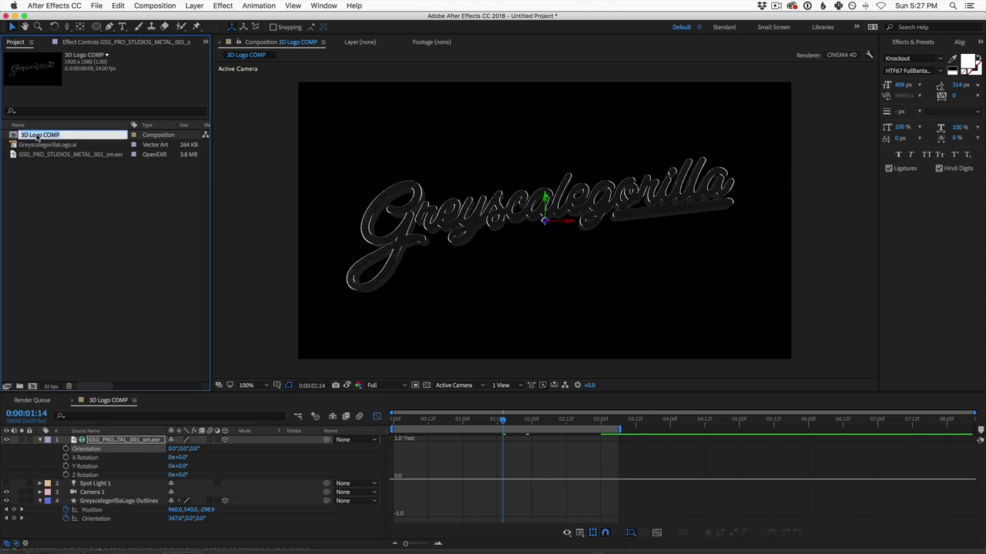
pyautogui.click(25, 159)
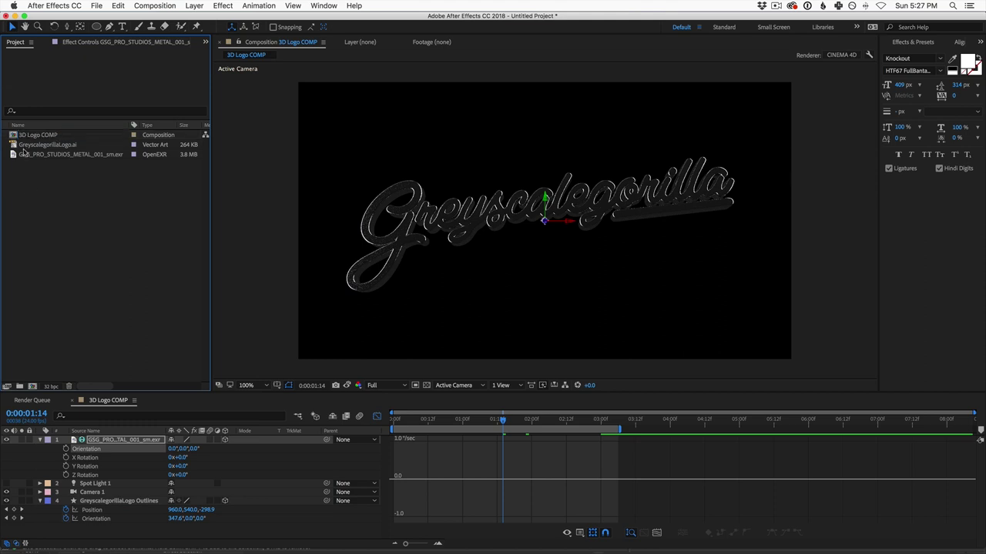
# - Nest 3D Logo COMP in a new composition and review the logo animation there, stopping at 0:00:01:23
pyautogui.moveTo(13, 137); pyautogui.dragTo(31, 388)
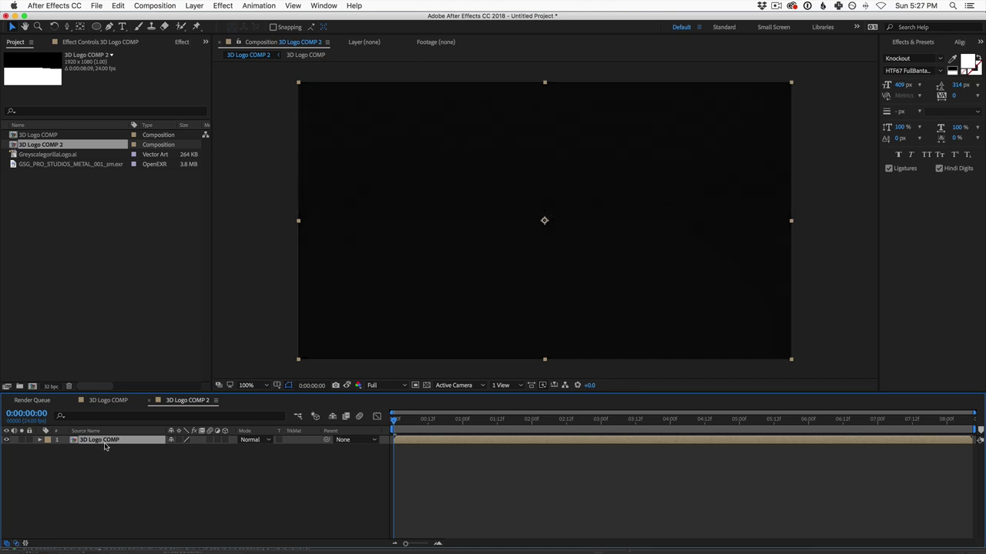
pyautogui.moveTo(476, 421); pyautogui.dragTo(536, 421)
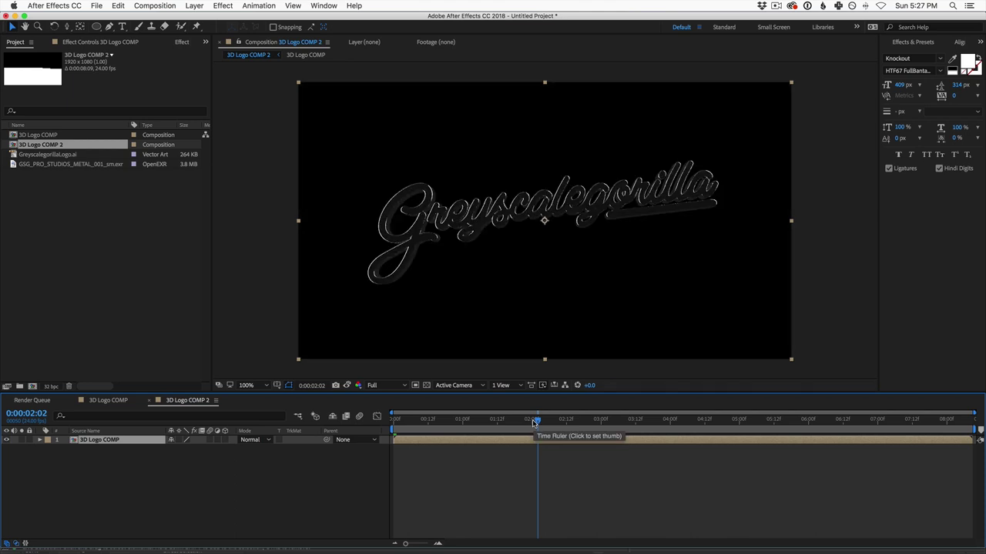
pyautogui.click(105, 402)
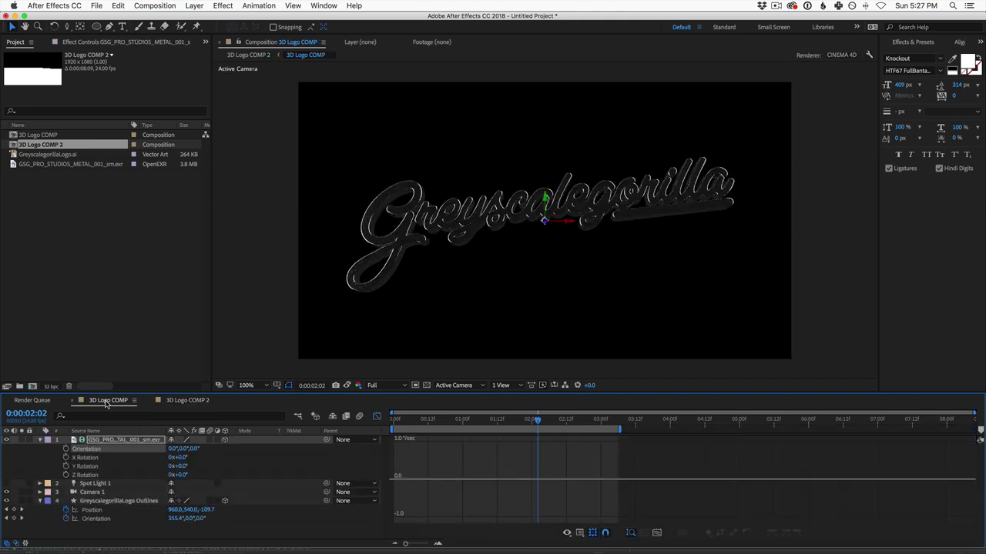
pyautogui.click(192, 403)
pyautogui.moveTo(551, 423); pyautogui.dragTo(483, 420)
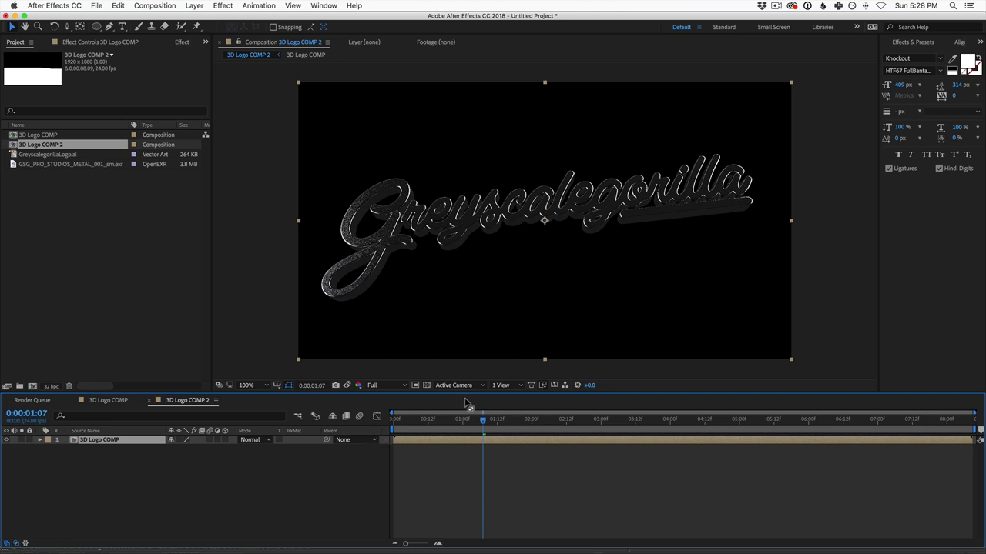
pyautogui.click(443, 425)
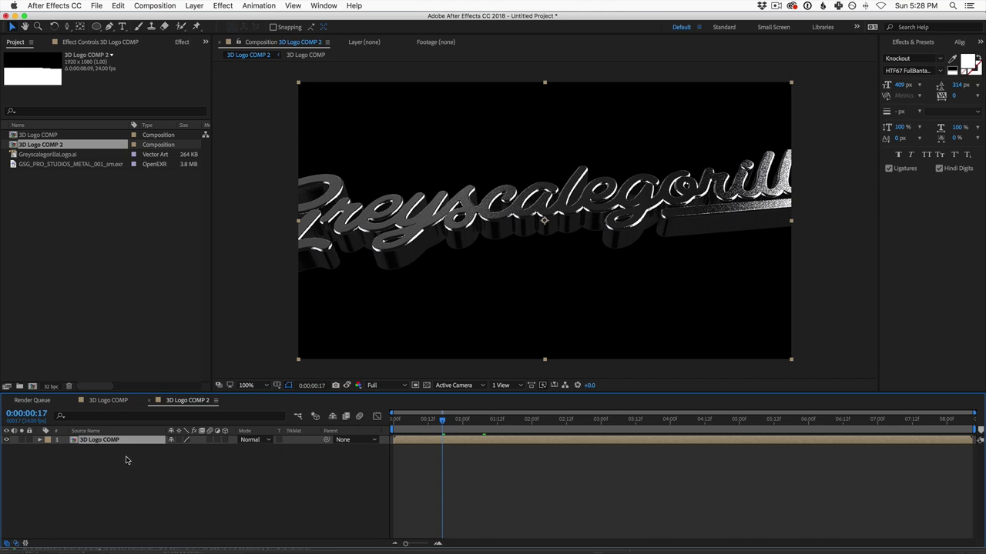
pyautogui.click(530, 422)
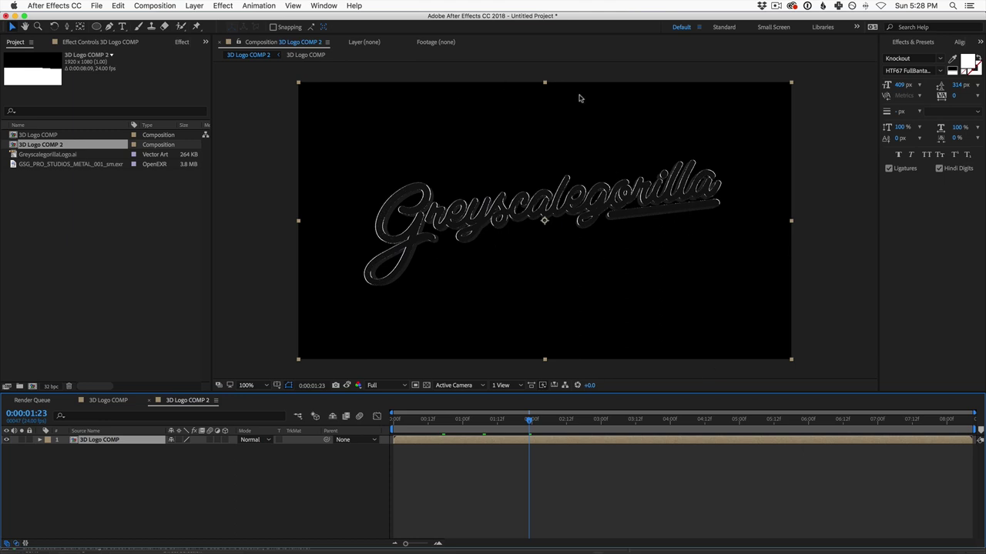
# - Add a full-size black solid with colour 000000 and place it beneath the 3D Logo COMP layer
pyautogui.click(116, 482)
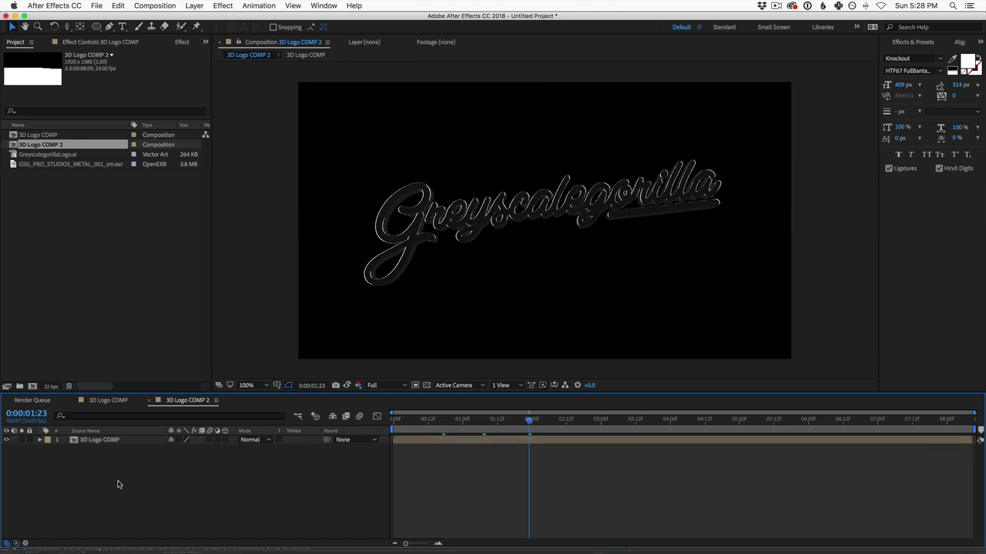
pyautogui.click(194, 6)
pyautogui.moveTo(199, 18)
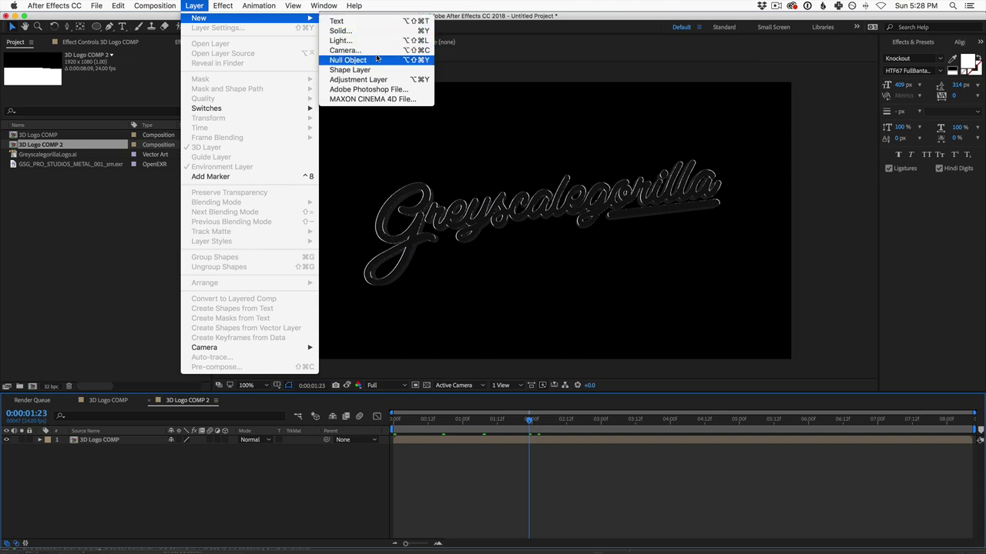
pyautogui.click(340, 30)
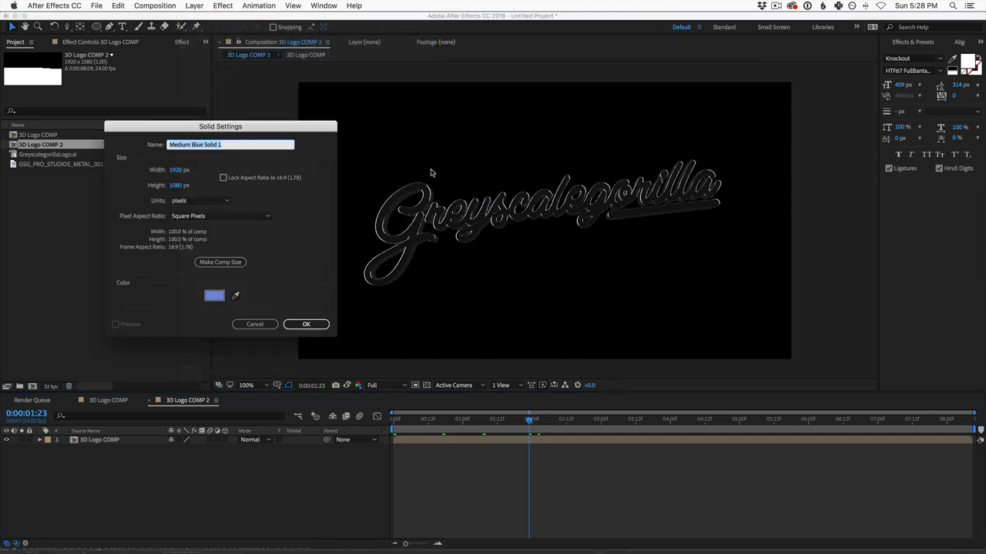
pyautogui.click(214, 296)
pyautogui.write('000000')
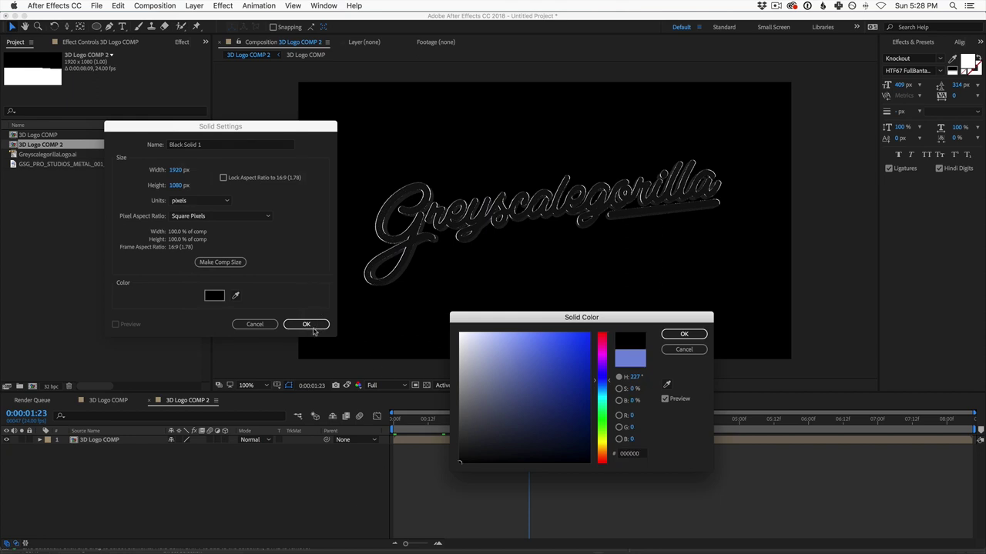
pyautogui.click(684, 335)
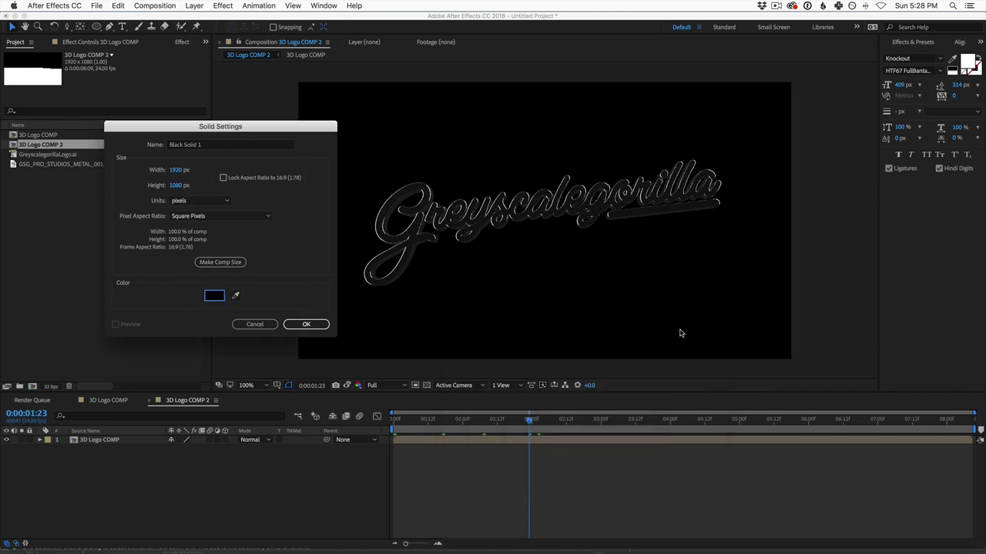
pyautogui.click(306, 324)
pyautogui.moveTo(109, 443); pyautogui.dragTo(113, 462)
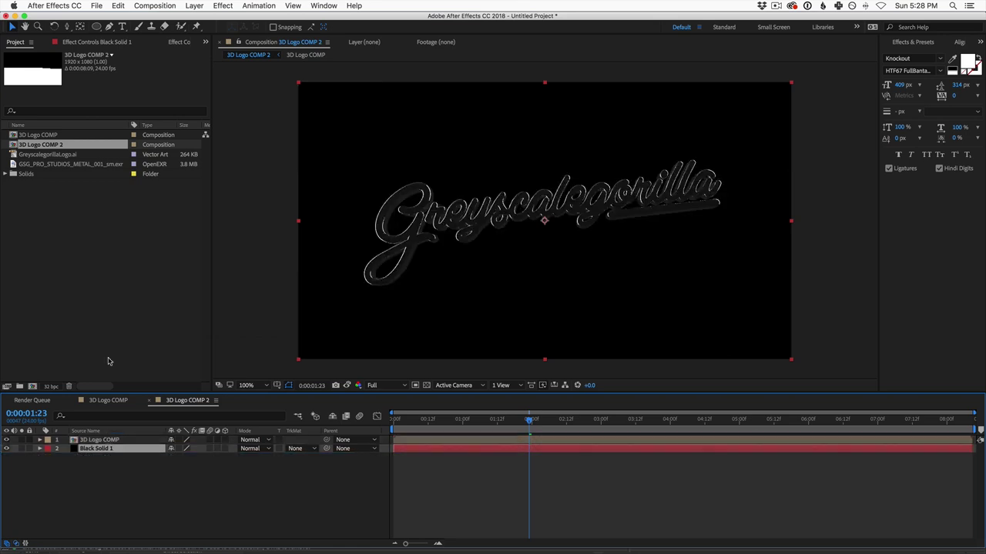
# - Add a 1920 x 1080 px solid in muted blue 425E83 between the logo and the black solid
pyautogui.click(201, 6)
pyautogui.moveTo(207, 18)
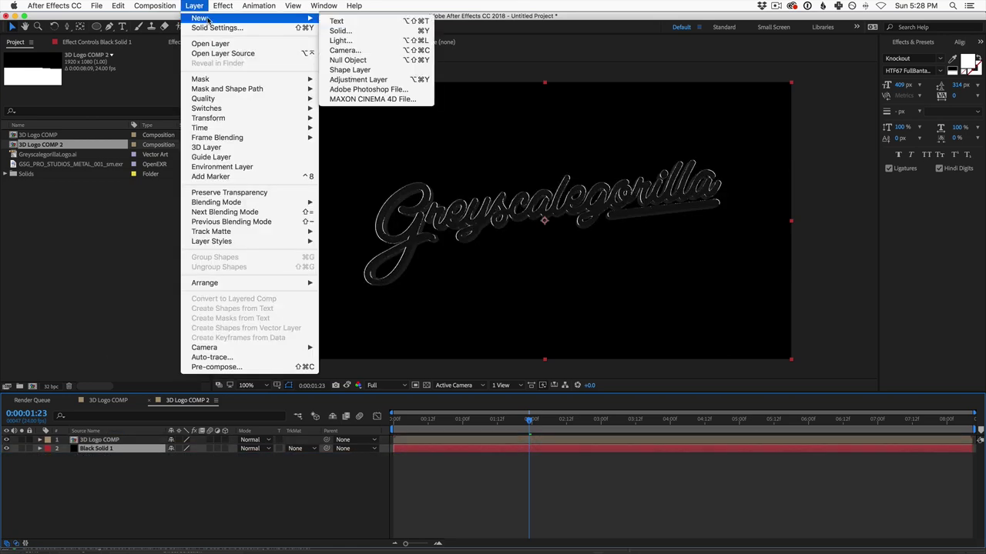
pyautogui.click(373, 31)
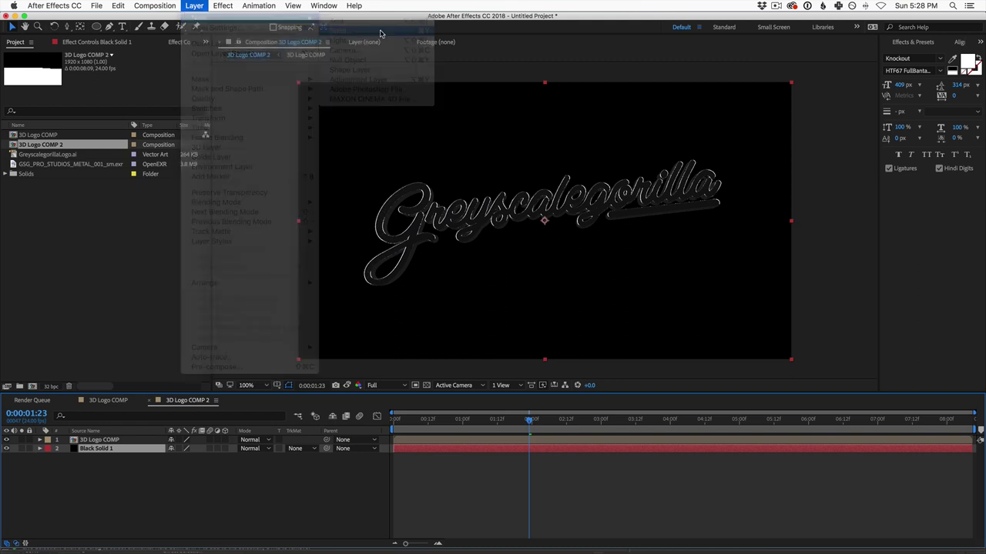
pyautogui.click(214, 296)
pyautogui.moveTo(603, 397); pyautogui.dragTo(603, 384)
pyautogui.click(522, 381)
pyautogui.moveTo(521, 390)
pyautogui.mouseDown()
pyautogui.moveTo(528, 369)
pyautogui.moveTo(521, 397)
pyautogui.mouseUp()
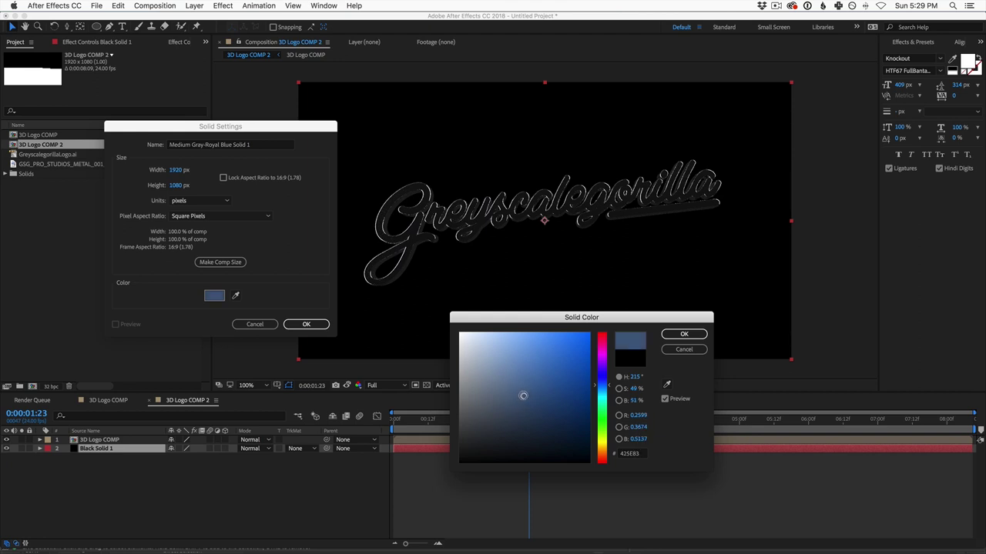
pyautogui.click(683, 334)
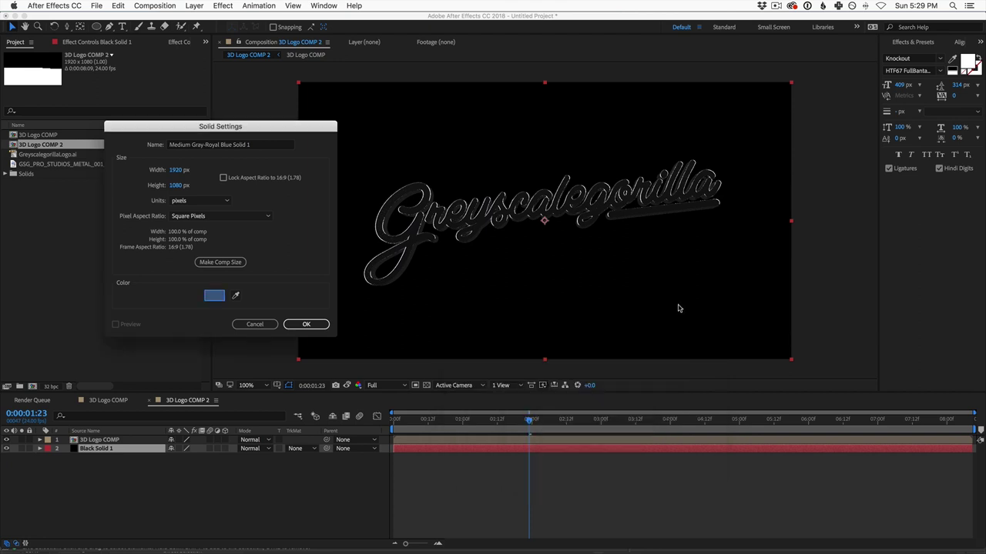
pyautogui.click(306, 325)
# - Draw a wide elliptical mask around the logo on the blue solid and feather it by 731 pixels
pyautogui.click(97, 28)
pyautogui.moveTo(333, 128); pyautogui.dragTo(737, 301)
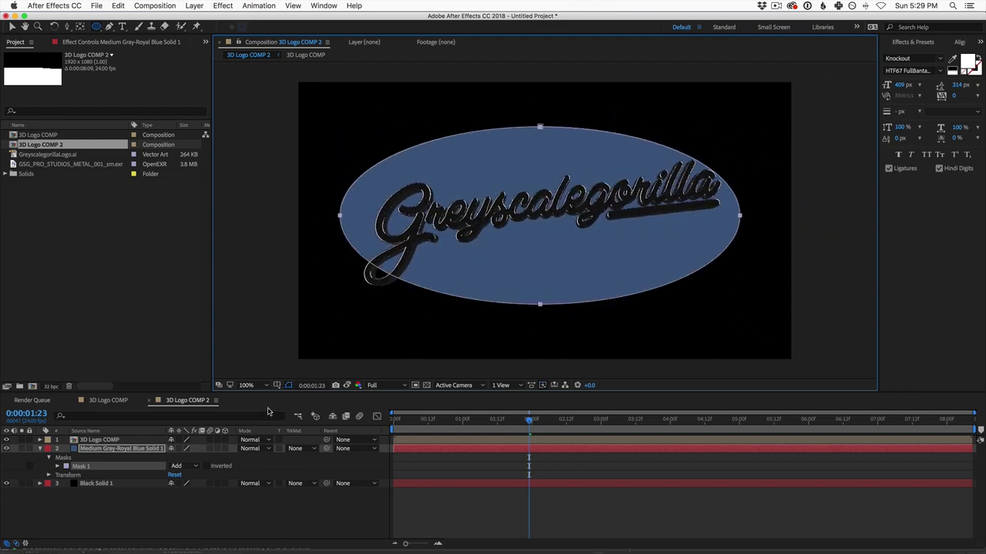
pyautogui.click(172, 519)
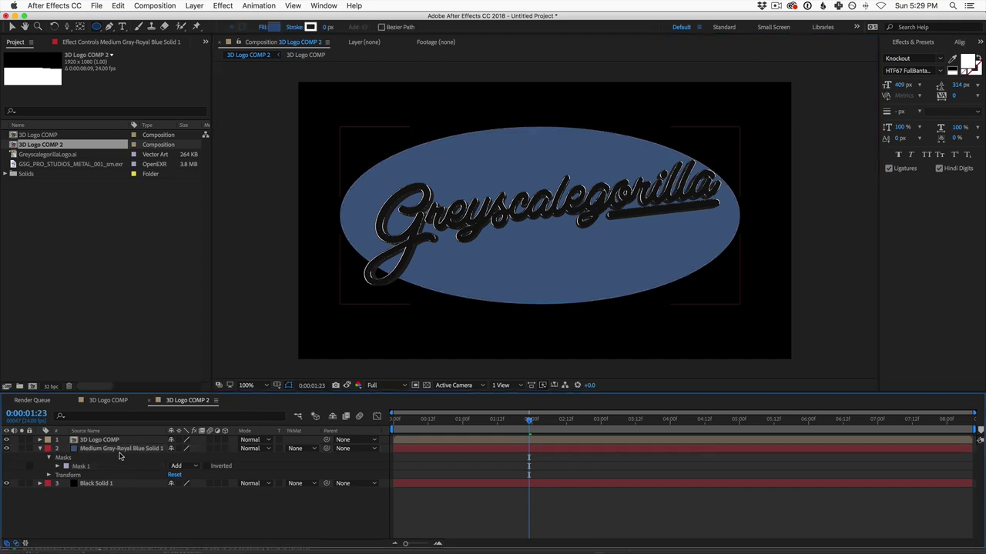
pyautogui.click(120, 449)
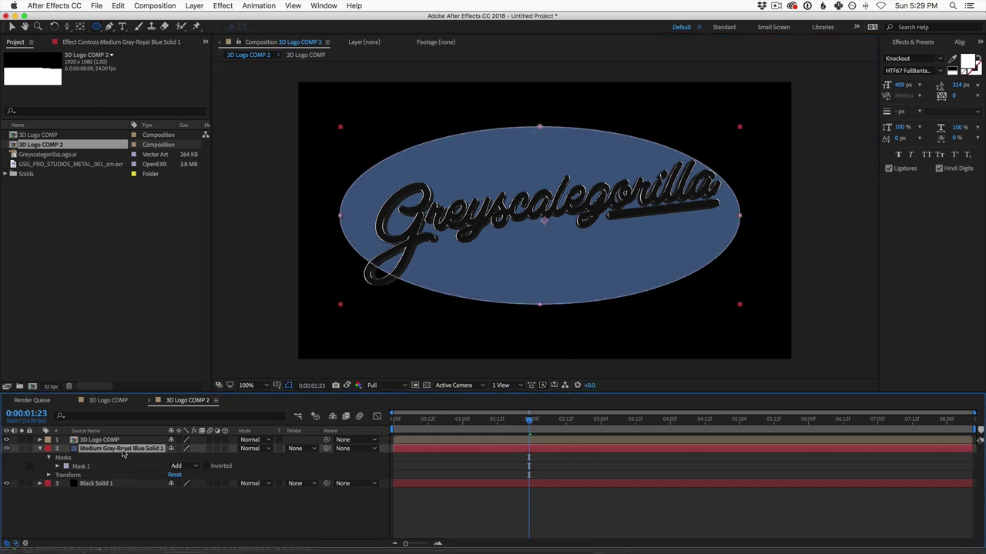
pyautogui.press('f')
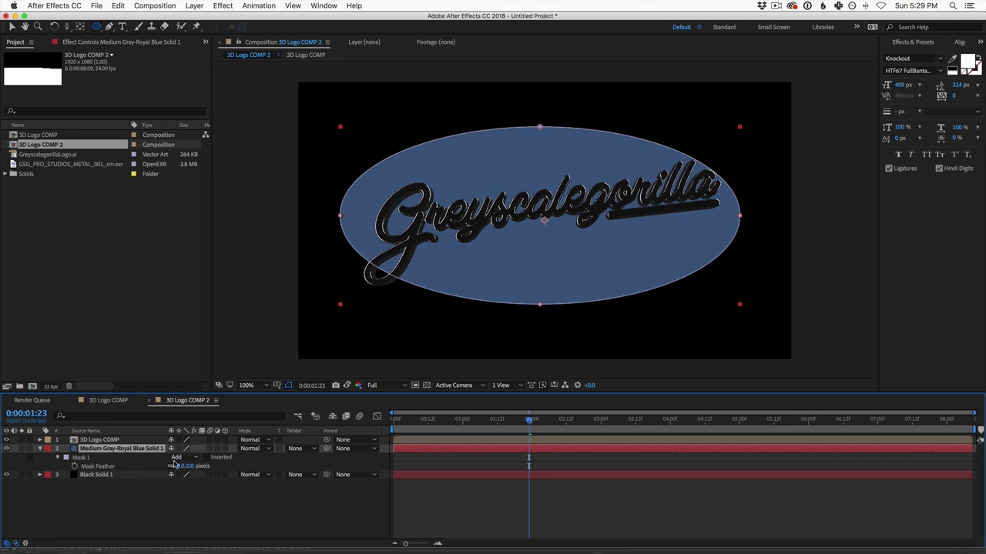
pyautogui.moveTo(180, 468); pyautogui.dragTo(549, 460)
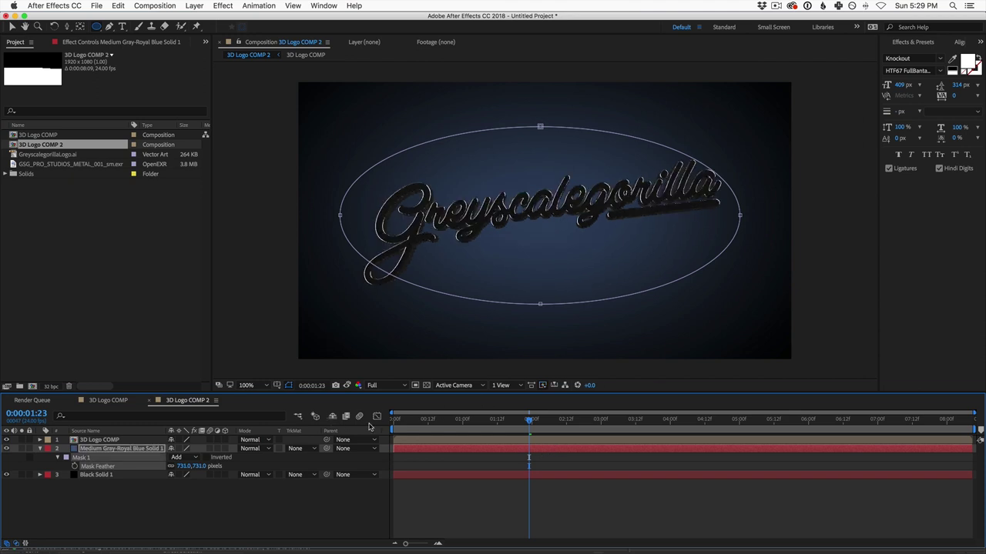
# - Flatten the blue solid's elliptical mask by moving its top and bottom points inward toward the logo
pyautogui.press('v')
pyautogui.moveTo(539, 127); pyautogui.dragTo(540, 156)
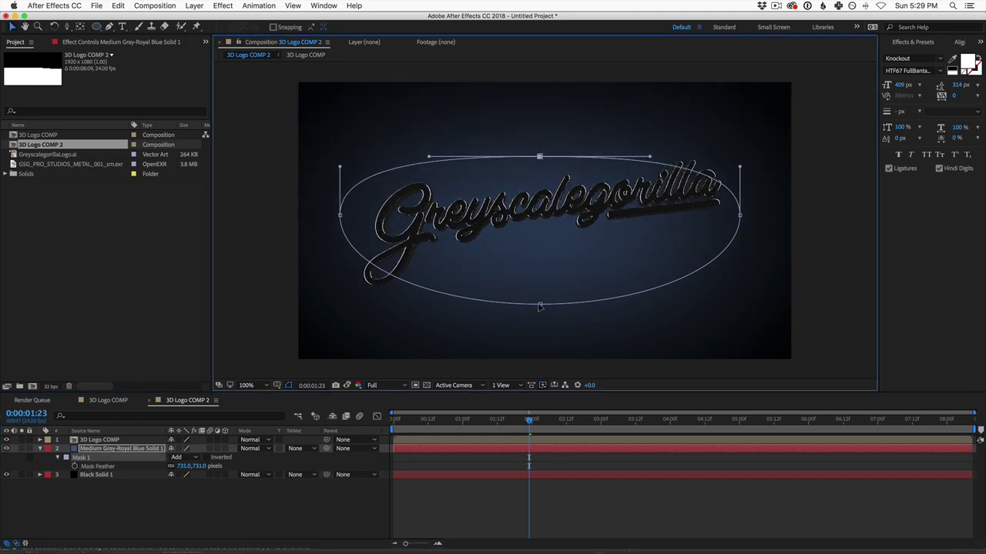
pyautogui.click(121, 513)
# - Try 20% opacity on the blue solid, set it to 30% and deselect the layer
pyautogui.click(135, 450)
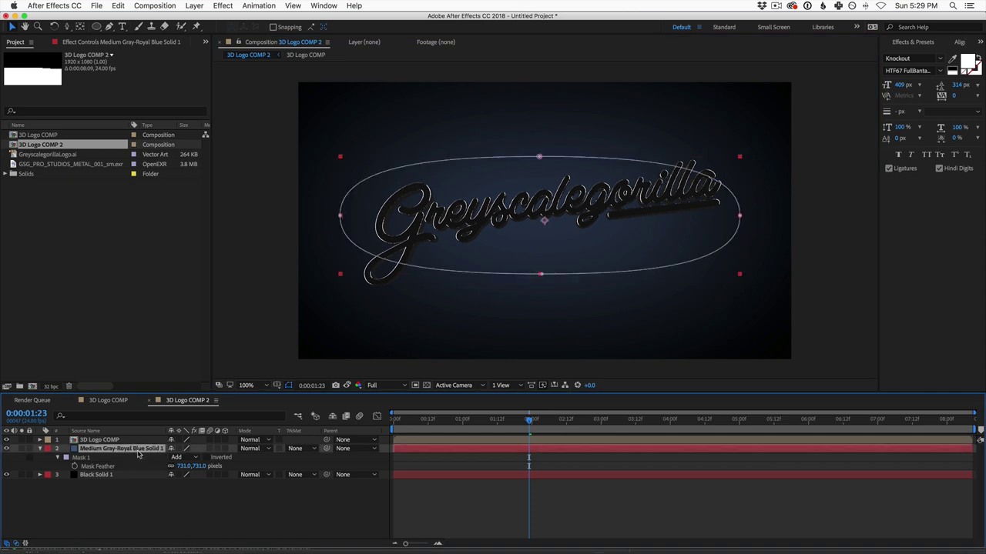
pyautogui.press('t')
pyautogui.click(176, 457)
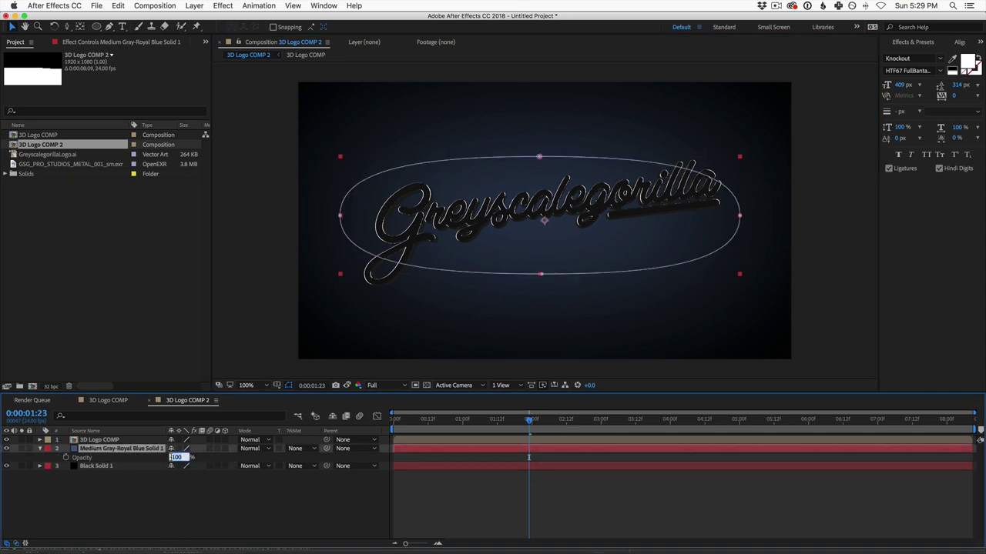
pyautogui.write('20')
pyautogui.press('Return')
pyautogui.click(174, 457)
pyautogui.write('30')
pyautogui.press('Return')
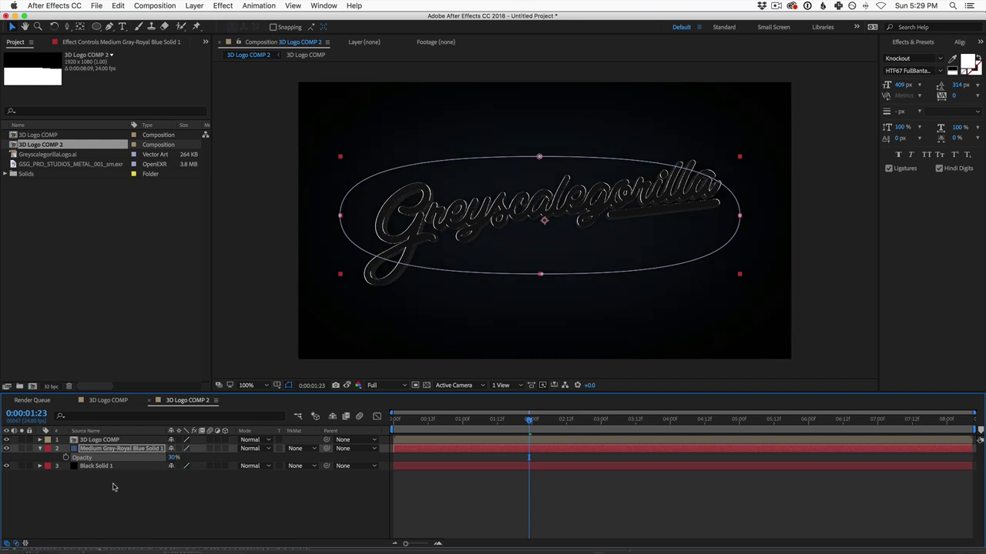
pyautogui.click(130, 497)
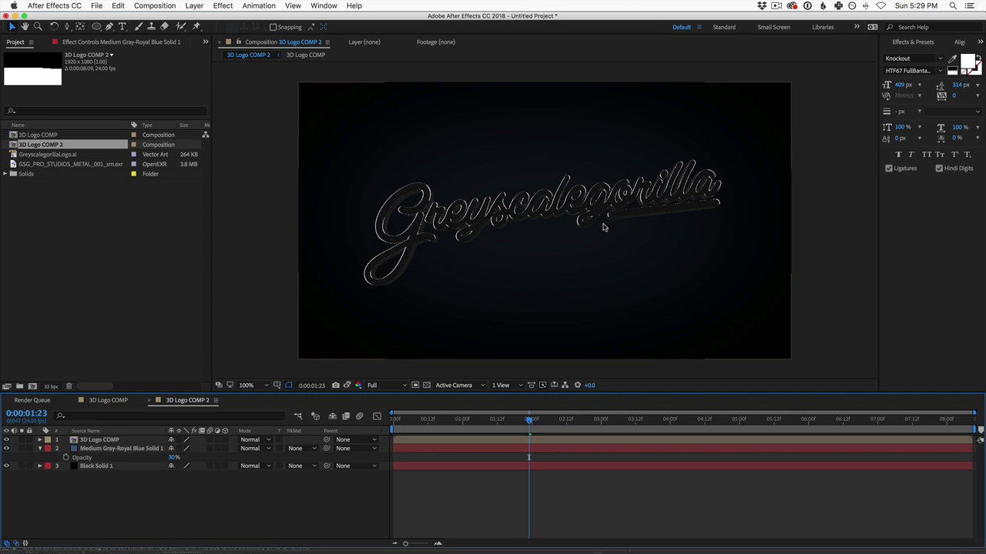
# - Compare the background with the blue glow solid hidden and shown, and duplicate that solid
pyautogui.click(7, 449)
pyautogui.click(7, 449)
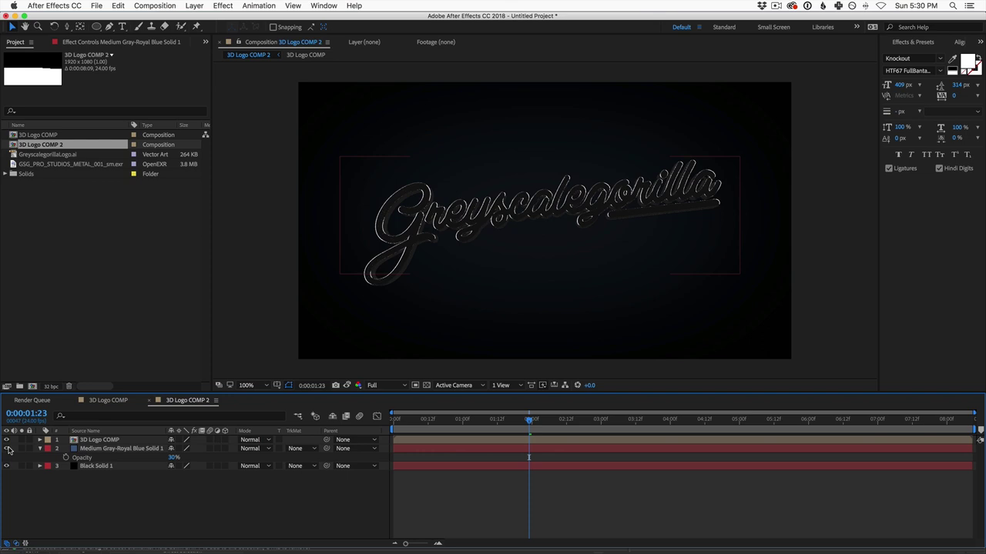
pyautogui.click(121, 448)
pyautogui.hotkey('ctrl', 'd')
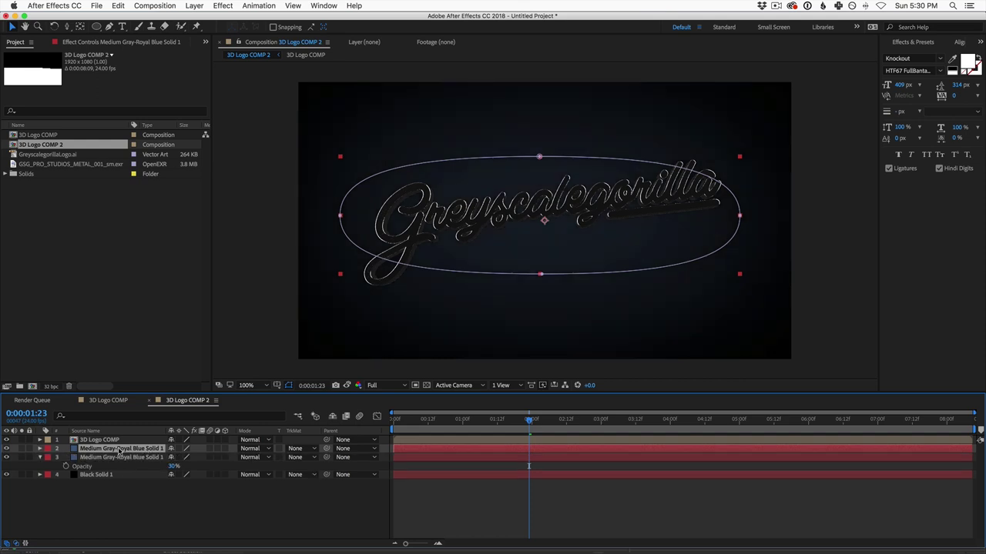
# - Move the duplicated blue solid above the 3D Logo COMP layer and reshape its mask so it covers the logo's upper part and the area above
pyautogui.moveTo(119, 448); pyautogui.dragTo(131, 437)
pyautogui.moveTo(540, 156); pyautogui.dragTo(402, 136)
pyautogui.moveTo(741, 218); pyautogui.dragTo(688, 141)
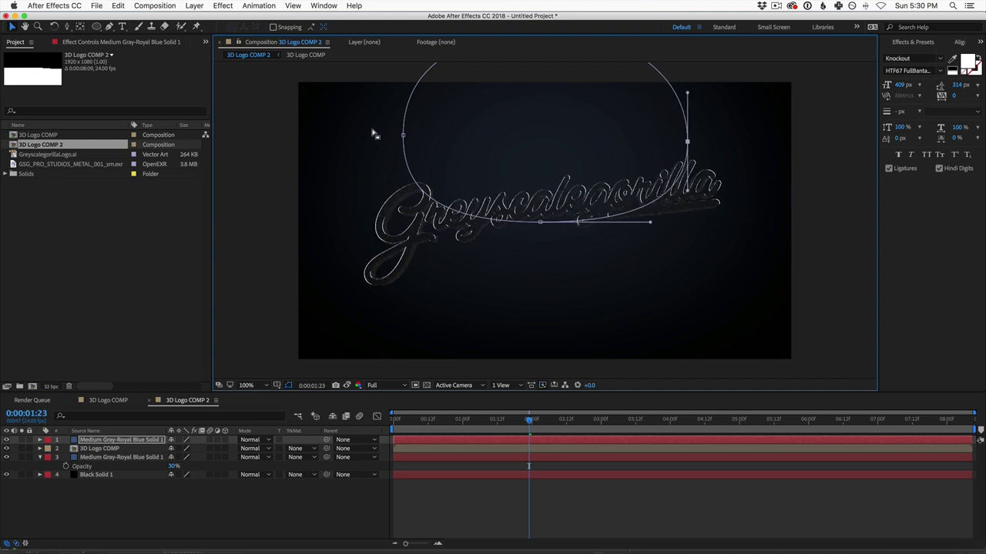
pyautogui.moveTo(403, 136)
pyautogui.mouseDown()
pyautogui.moveTo(432, 123)
pyautogui.moveTo(405, 185)
pyautogui.mouseUp()
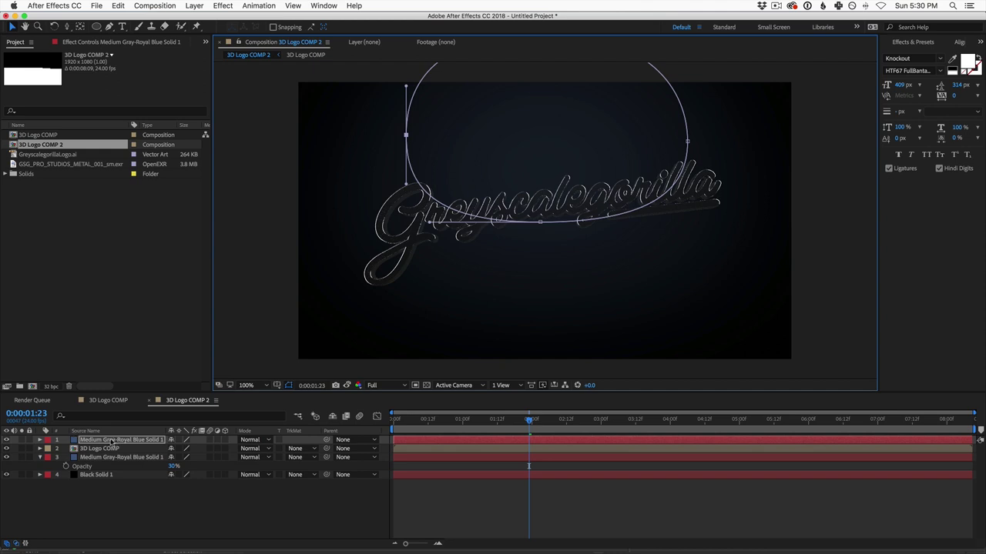
pyautogui.moveTo(687, 141); pyautogui.dragTo(676, 66)
pyautogui.moveTo(406, 135); pyautogui.dragTo(423, 108)
pyautogui.moveTo(563, 199); pyautogui.dragTo(552, 225)
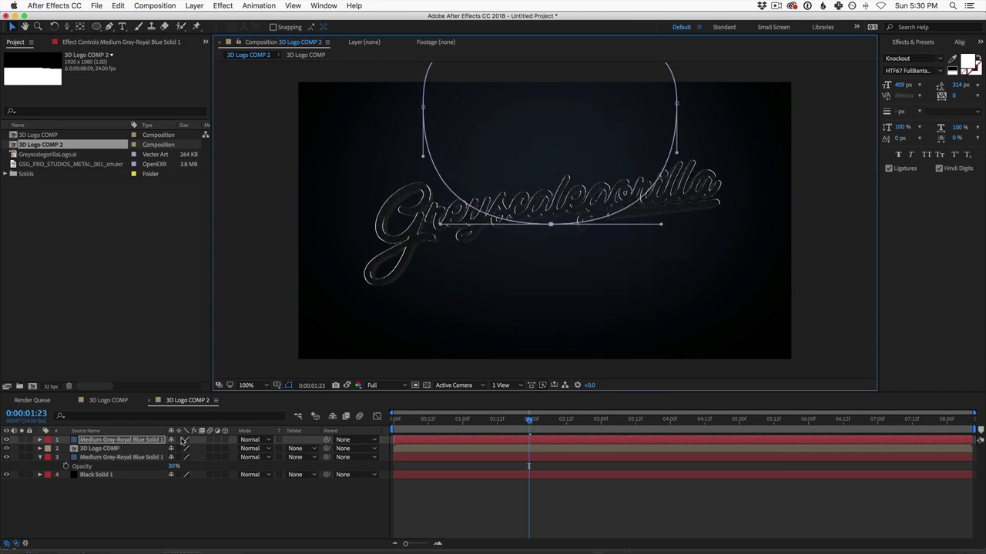
# - Set the upper blue solid's opacity to 40% and pull its mask's bottom and side points slightly upward and inward
pyautogui.press('t')
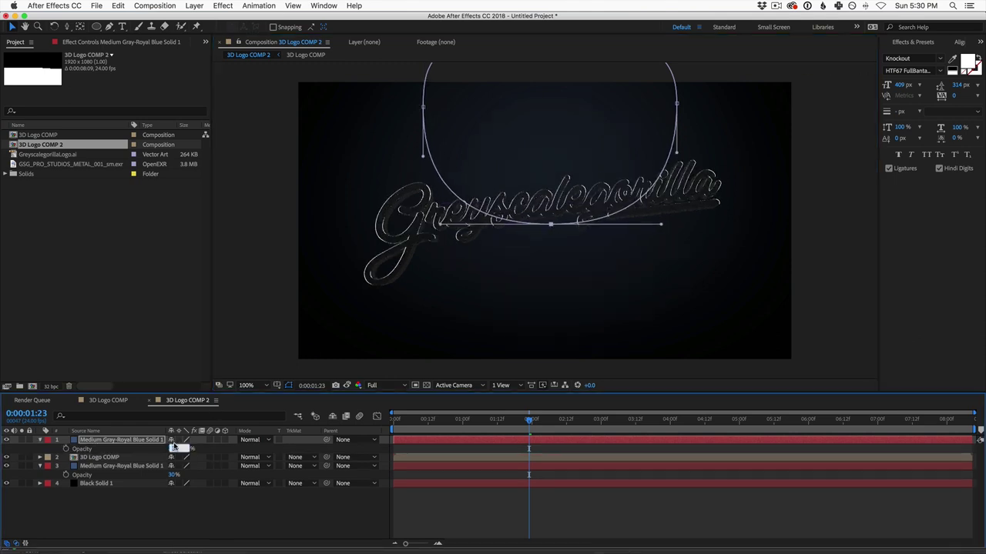
pyautogui.press('Return')
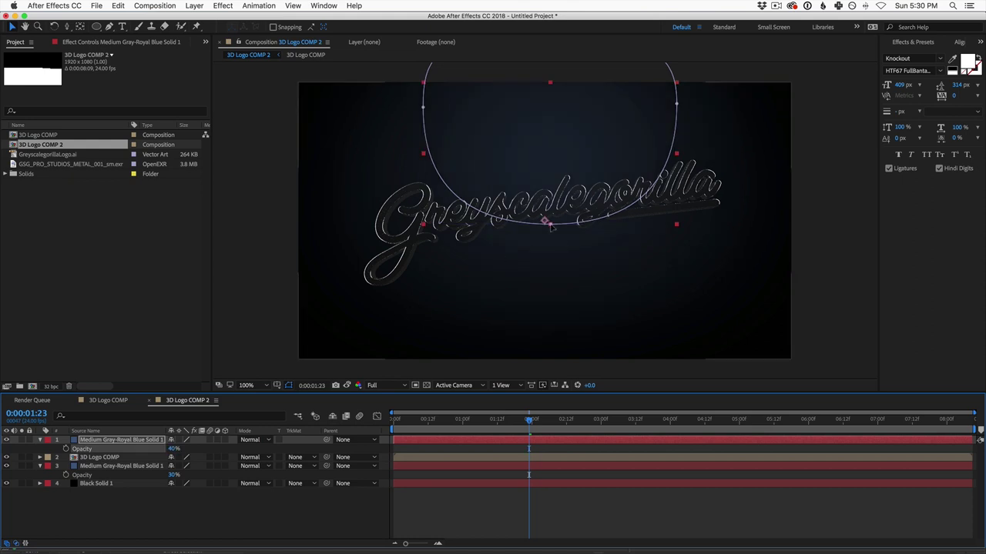
pyautogui.click(551, 227)
pyautogui.moveTo(551, 225); pyautogui.dragTo(552, 198)
pyautogui.moveTo(423, 107); pyautogui.dragTo(429, 104)
pyautogui.moveTo(676, 103); pyautogui.dragTo(670, 100)
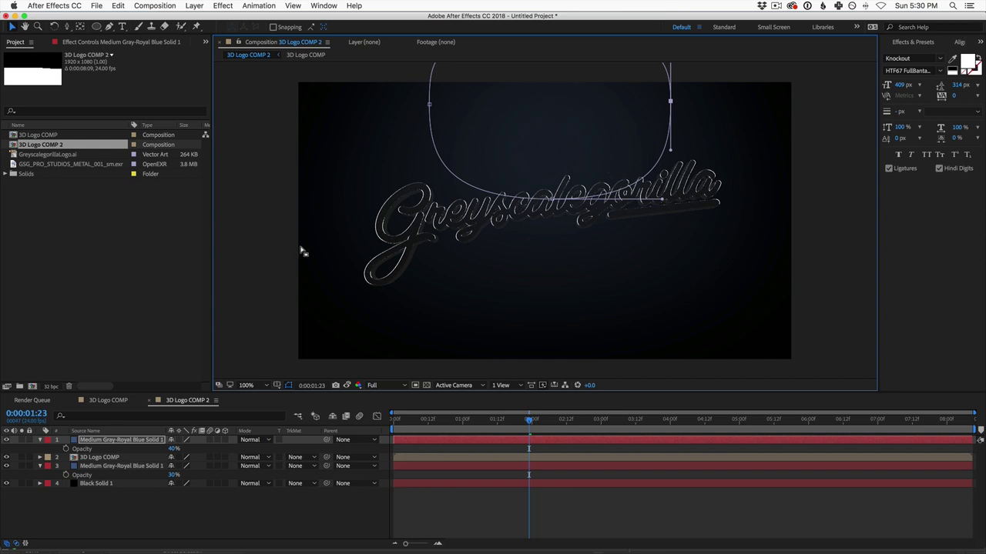
# - Find the Scatter effect and apply it to the upper blue solid with a scatter amount of 266
pyautogui.click(919, 43)
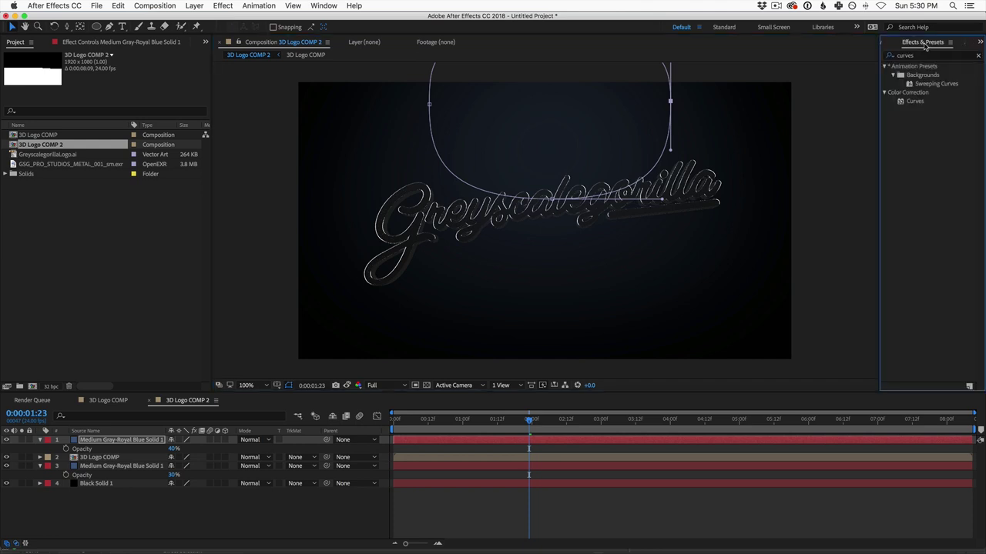
pyautogui.click(324, 5)
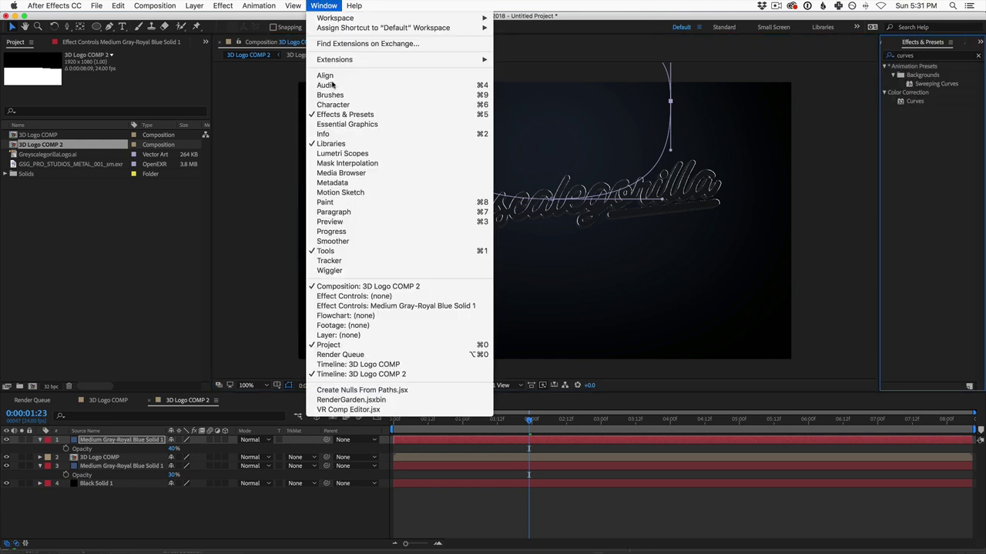
pyautogui.click(926, 60)
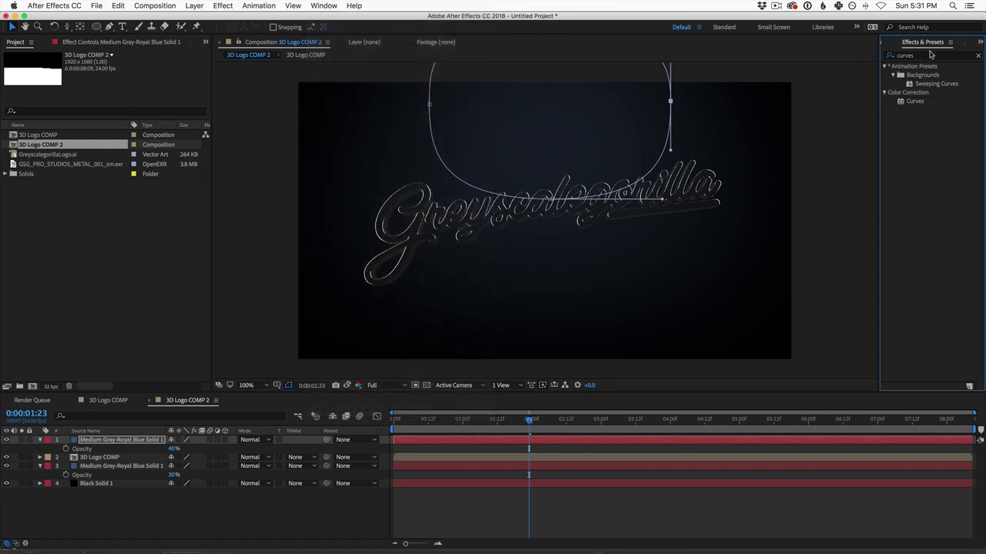
pyautogui.click(921, 56)
pyautogui.doubleClick(921, 56)
pyautogui.write('scatter')
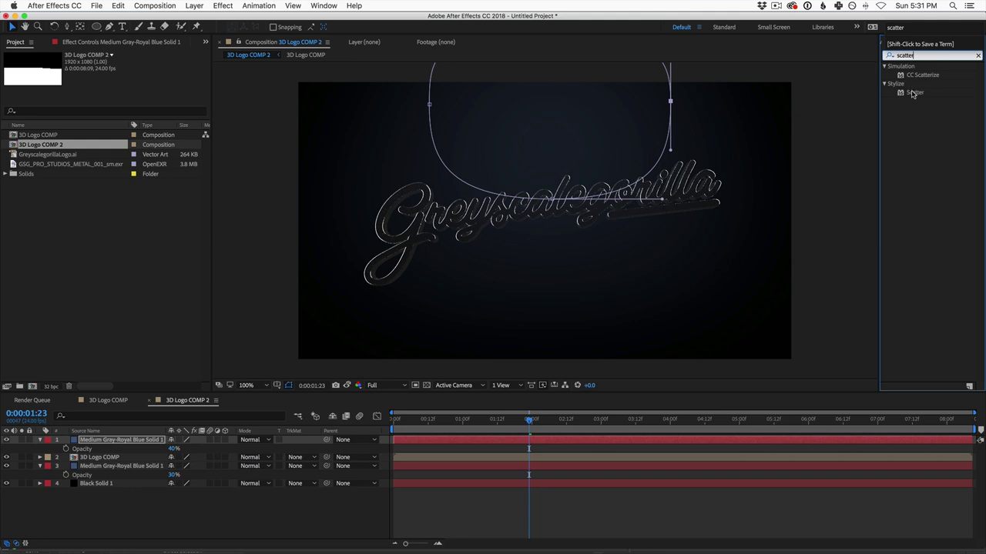
pyautogui.moveTo(910, 97); pyautogui.dragTo(136, 447)
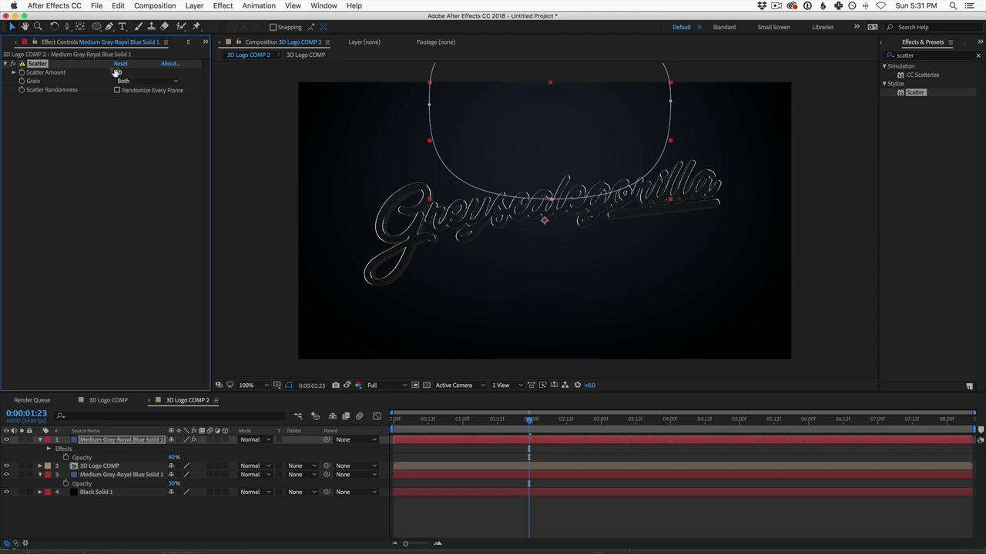
pyautogui.moveTo(118, 72); pyautogui.dragTo(207, 73)
# - Fine-tune the upper blue solid's mask by raising its two side points and nudging the bottom point, and deselect the layer
pyautogui.click(551, 199)
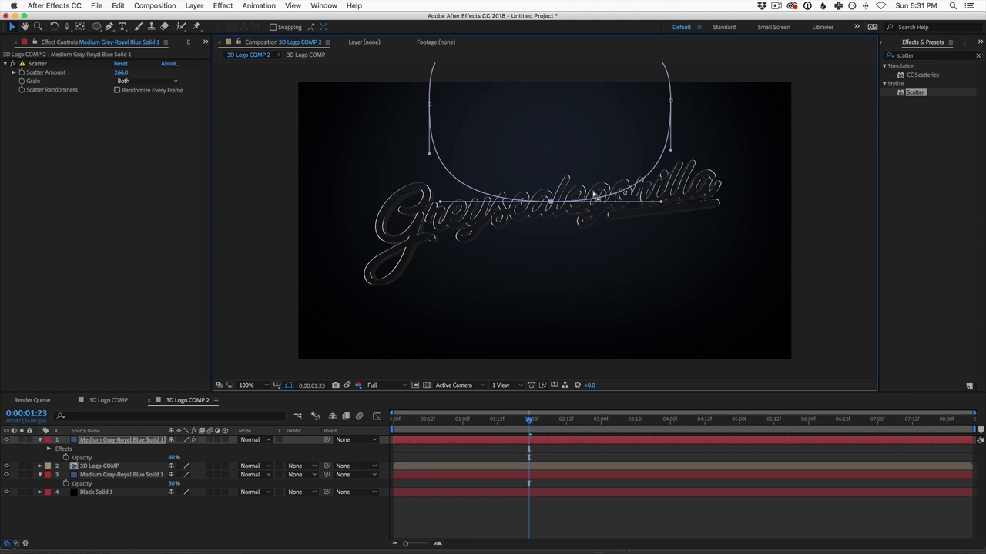
pyautogui.moveTo(670, 102); pyautogui.dragTo(670, 90)
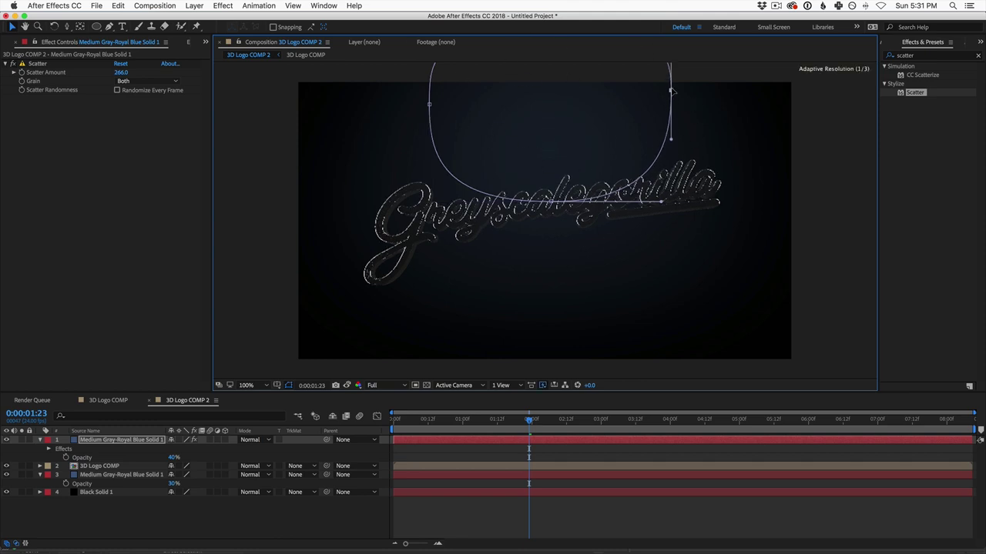
pyautogui.moveTo(429, 104); pyautogui.dragTo(427, 87)
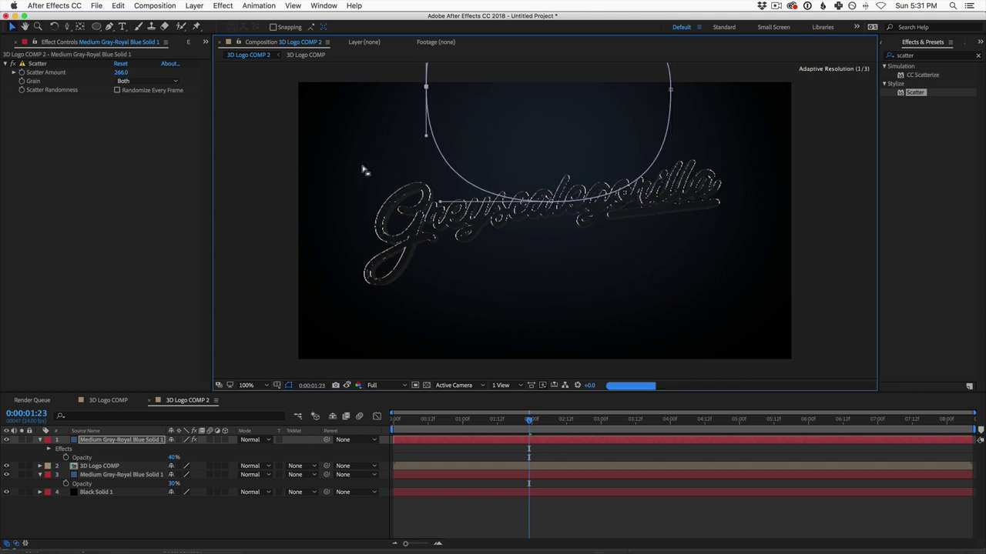
pyautogui.click(148, 520)
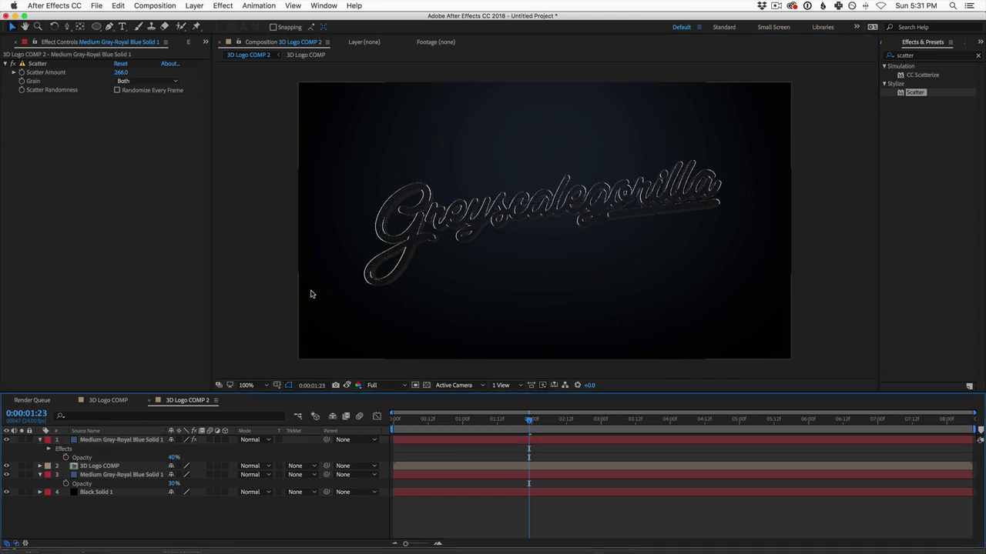
pyautogui.click(127, 475)
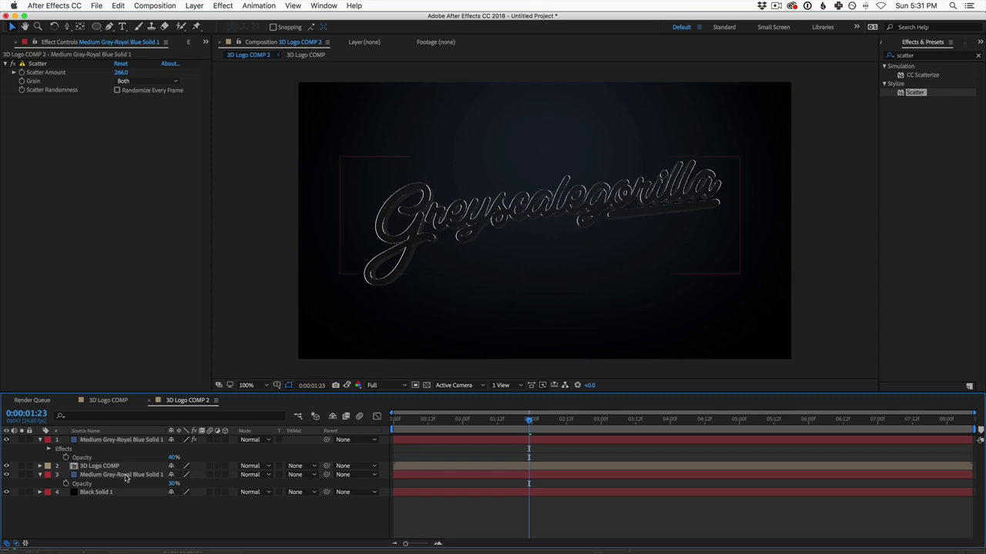
# - Go to 0:00:01:00 and apply the Stylize Glow effect to the 3D Logo COMP layer
pyautogui.click(455, 444)
pyautogui.moveTo(453, 420); pyautogui.dragTo(463, 420)
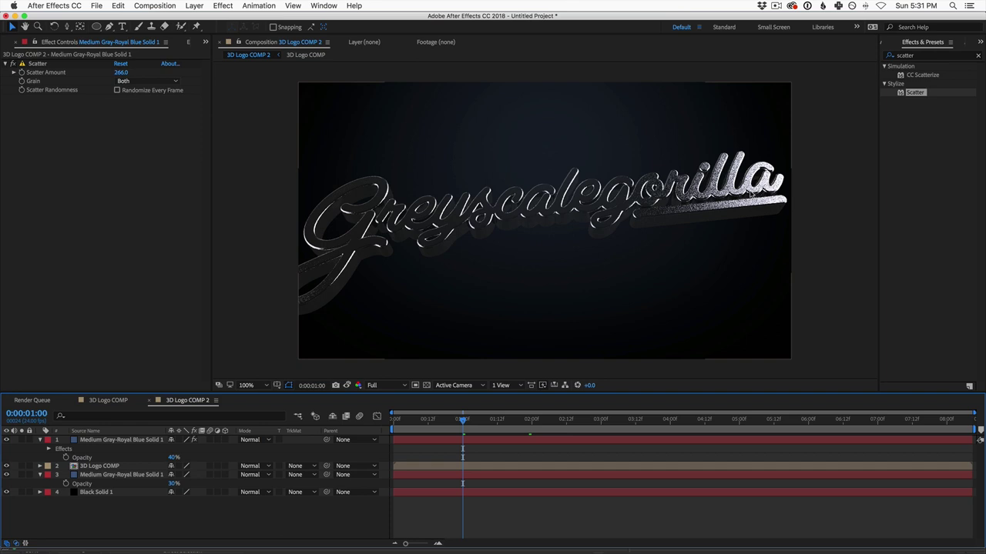
pyautogui.click(111, 467)
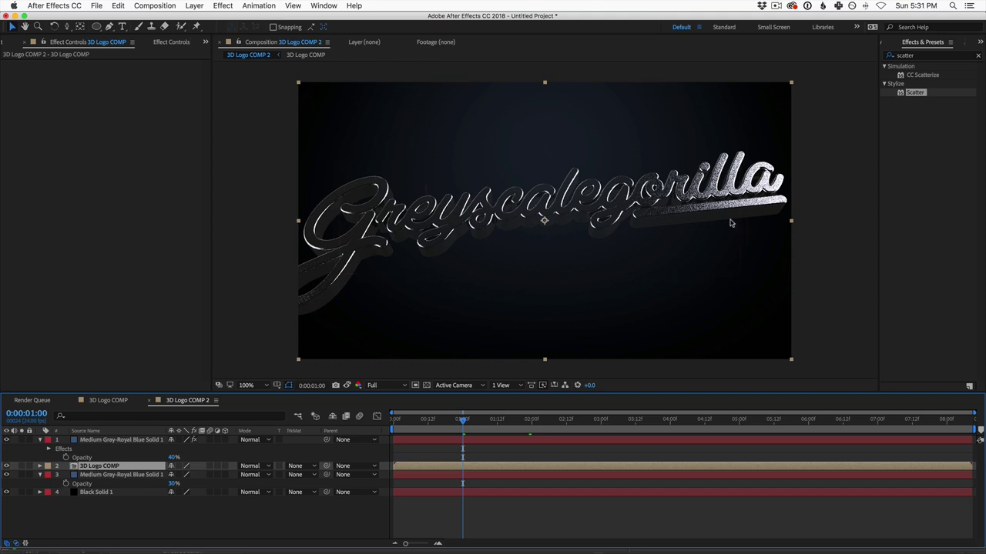
pyautogui.click(926, 56)
pyautogui.write('glow')
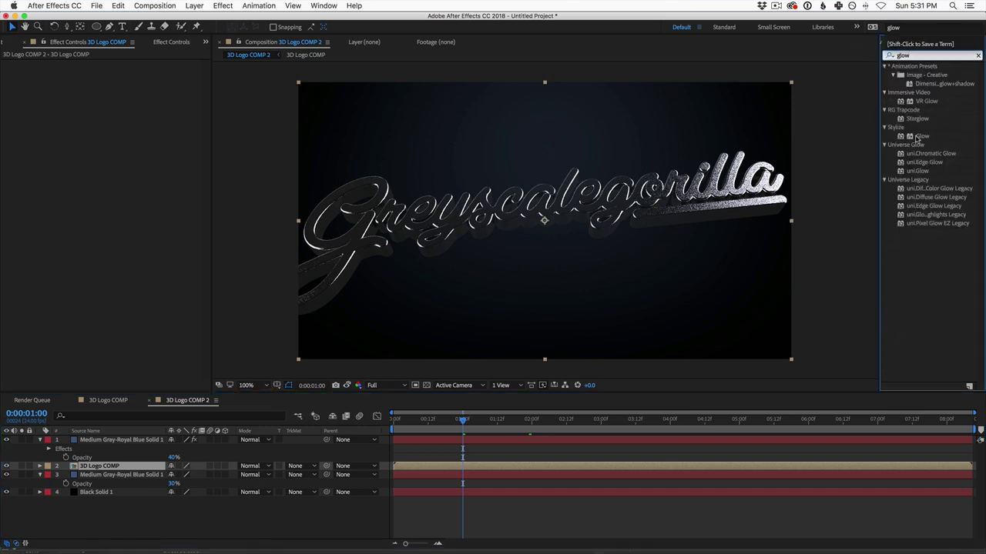
pyautogui.moveTo(918, 137); pyautogui.dragTo(128, 469)
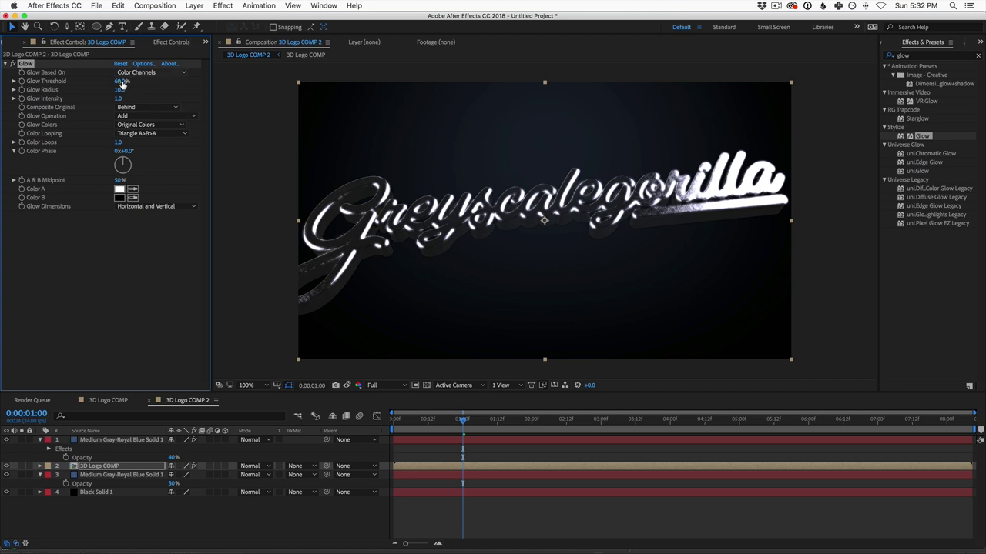
# - Set the logo's Glow threshold to 87.5% and intensity to 0.2, trying a radius of 86 before setting it to 20
pyautogui.moveTo(121, 80); pyautogui.dragTo(195, 75)
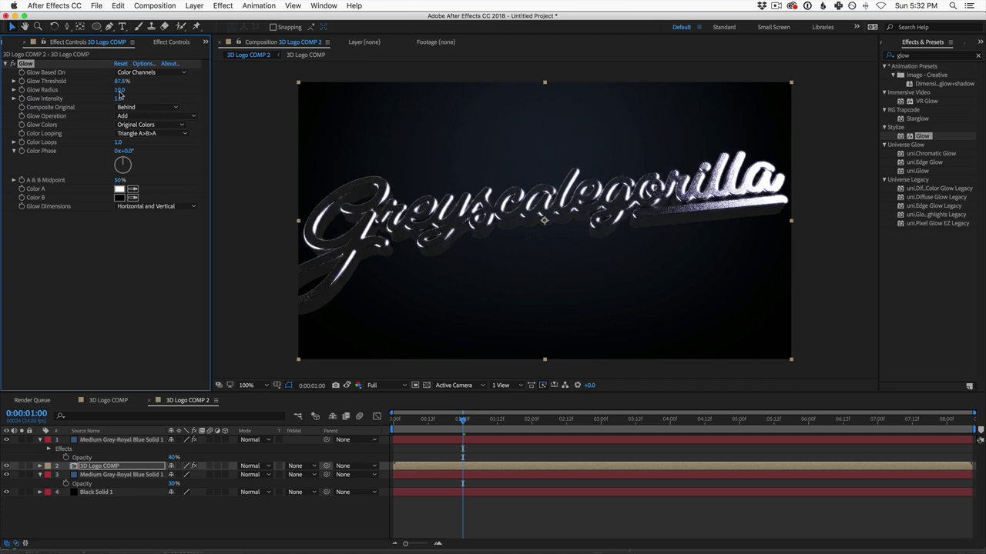
pyautogui.moveTo(118, 93); pyautogui.dragTo(150, 92)
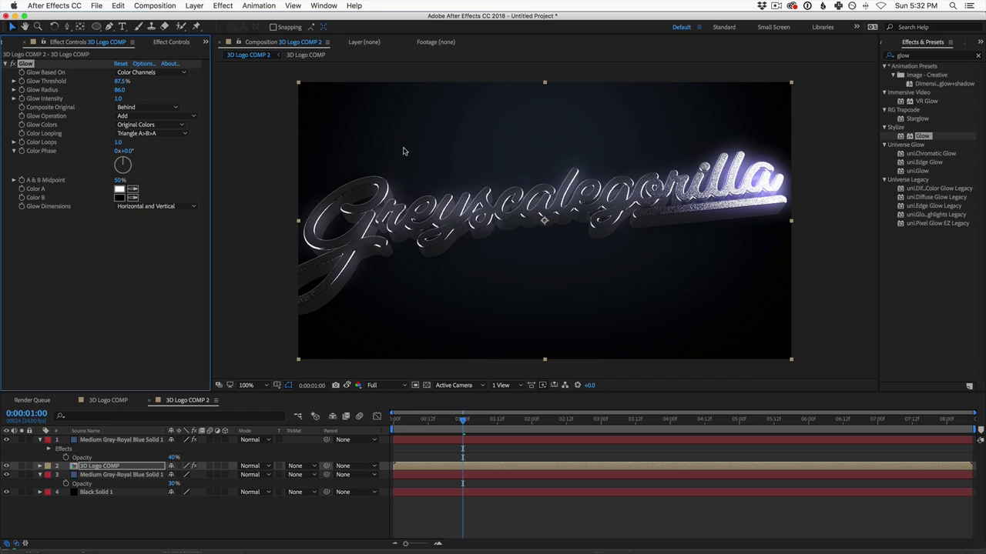
pyautogui.click(118, 99)
pyautogui.write('0.2')
pyautogui.press('Return')
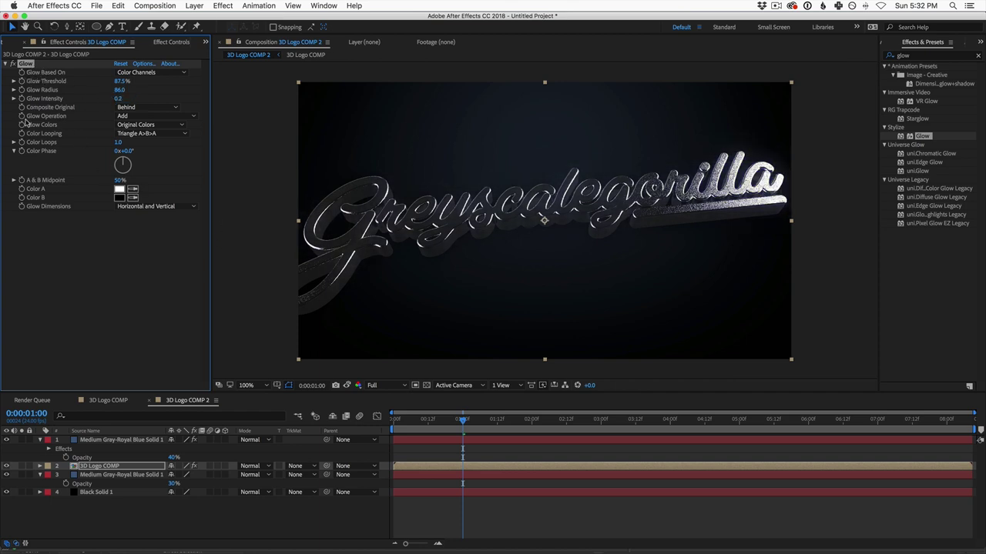
pyautogui.click(97, 290)
pyautogui.click(119, 90)
pyautogui.press('Return')
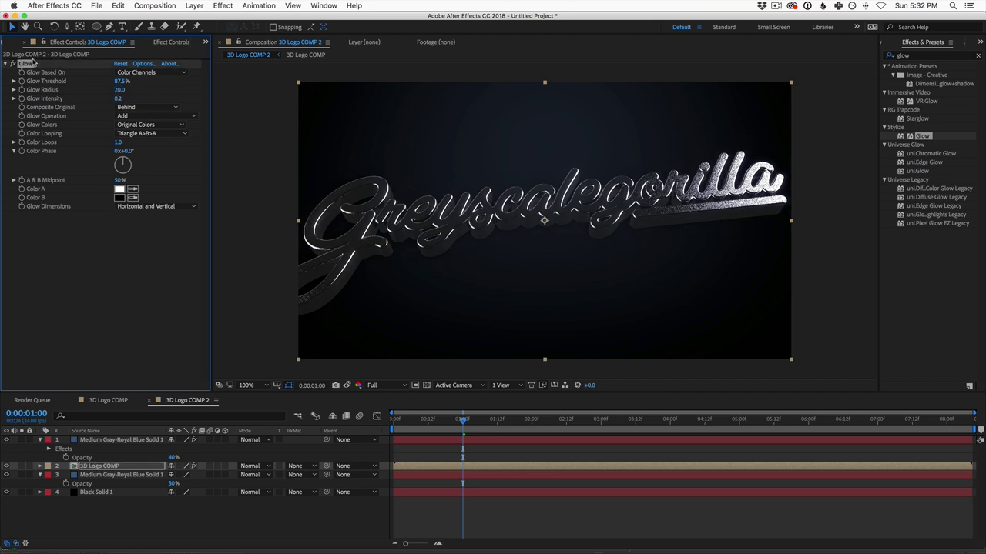
# - Duplicate the Glow effect on the logo and give the copy a radius of 89 and an intensity of 0.3
pyautogui.press('super+d')
pyautogui.moveTo(119, 241)
pyautogui.mouseDown()
pyautogui.moveTo(135, 242)
pyautogui.moveTo(117, 251)
pyautogui.mouseUp()
pyautogui.click(117, 251)
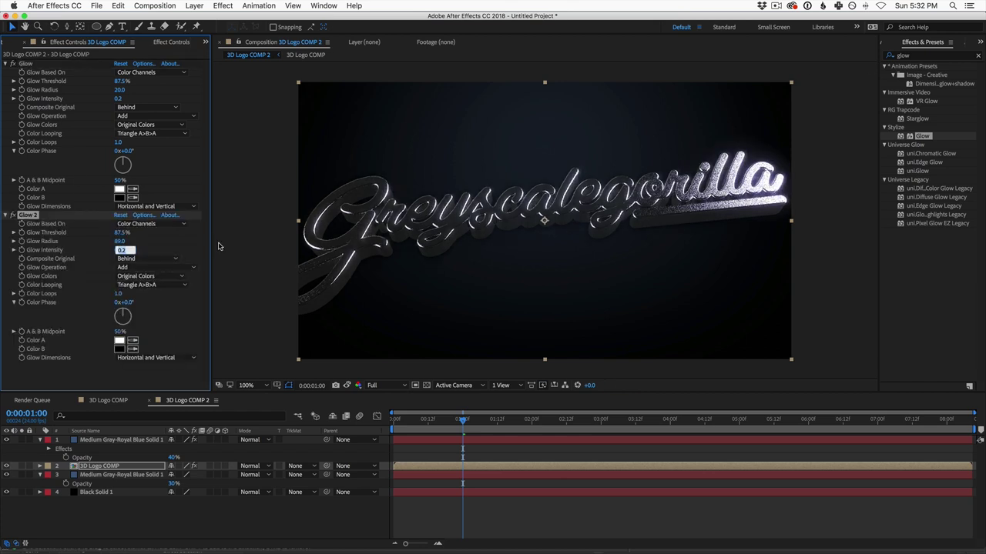
pyautogui.write('0.3')
pyautogui.press('Return')
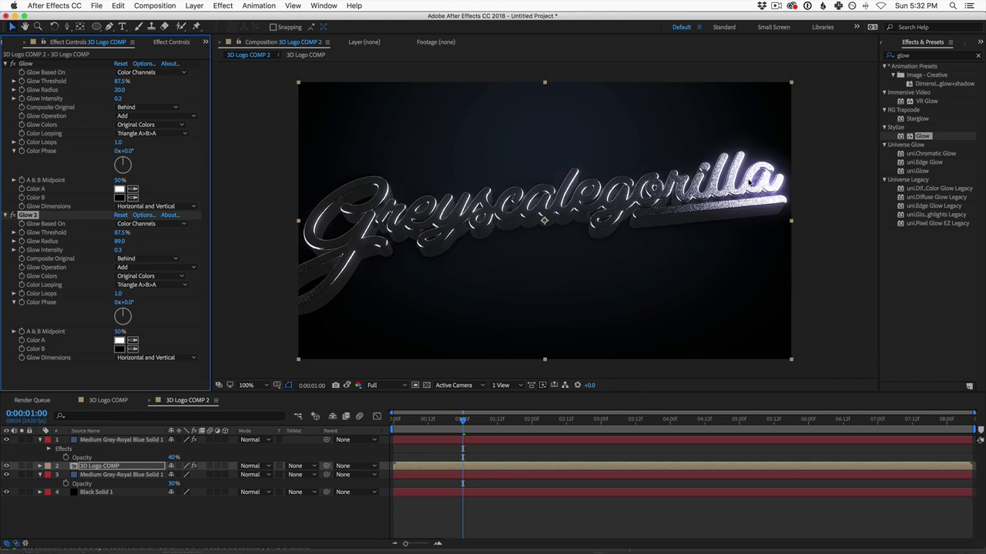
# - Compare the logo with the two glow effects off and on, and check the frame at 0:00:05:11
pyautogui.click(5, 64)
pyautogui.click(5, 72)
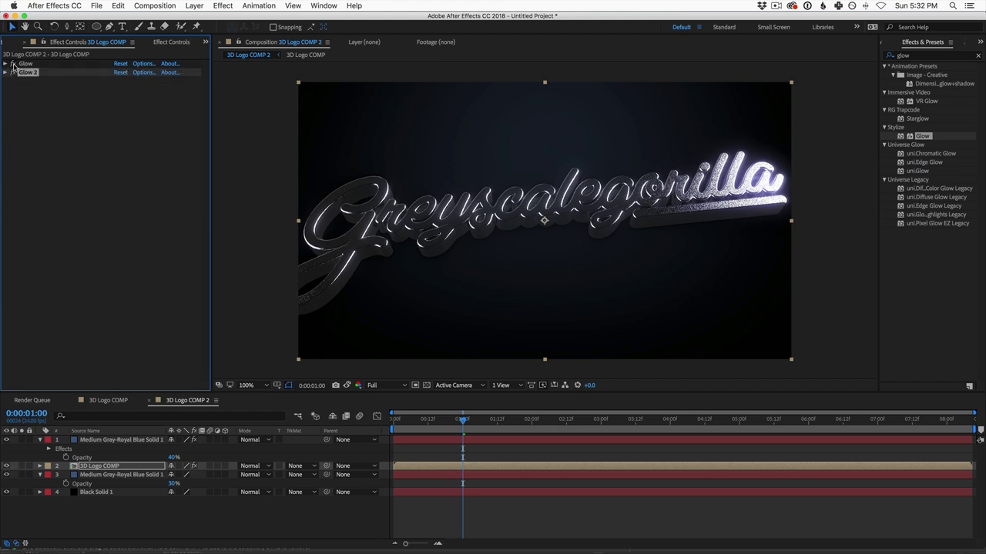
pyautogui.click(13, 72)
pyautogui.moveTo(13, 73); pyautogui.dragTo(13, 64)
pyautogui.moveTo(620, 422); pyautogui.dragTo(774, 423)
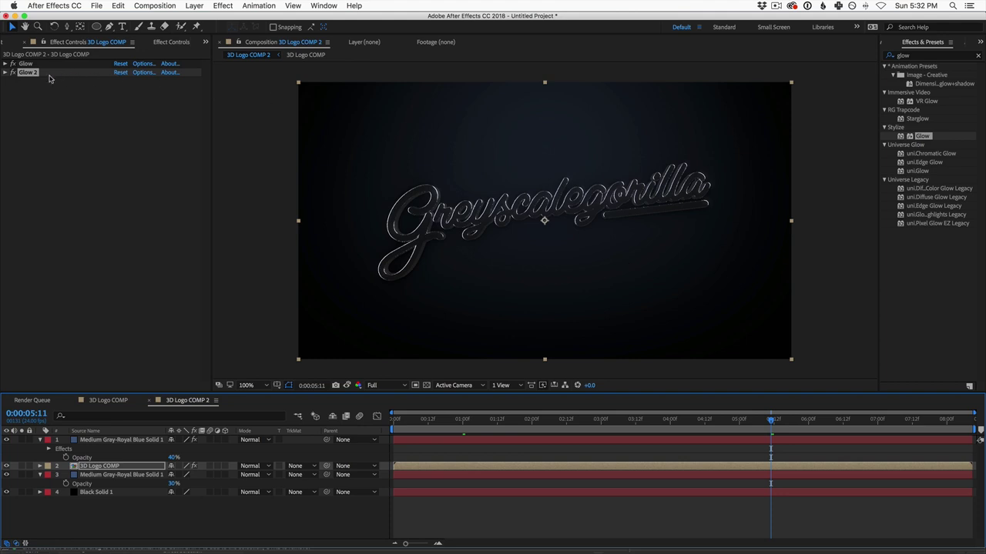
# - Lower the second glow's intensity to 0.2 and the first glow's intensity to 0.1
pyautogui.click(6, 72)
pyautogui.click(121, 107)
pyautogui.write('0.2')
pyautogui.press('Return')
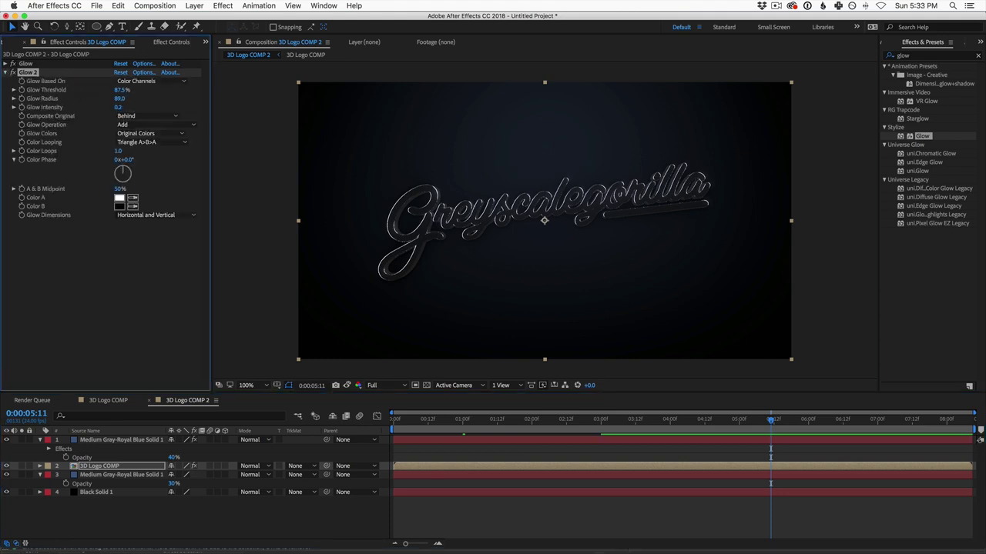
pyautogui.click(31, 64)
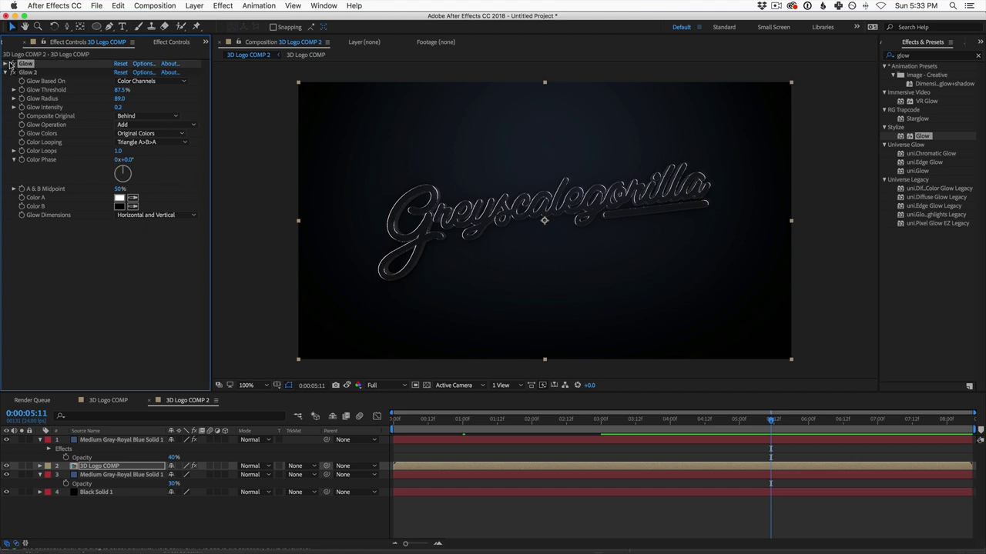
pyautogui.click(7, 64)
pyautogui.click(120, 98)
pyautogui.write('0.1')
# - Check the softened glow at 0:00:01:00 and 0:00:00:06, and collapse both glow effects' settings
pyautogui.moveTo(620, 422); pyautogui.dragTo(462, 419)
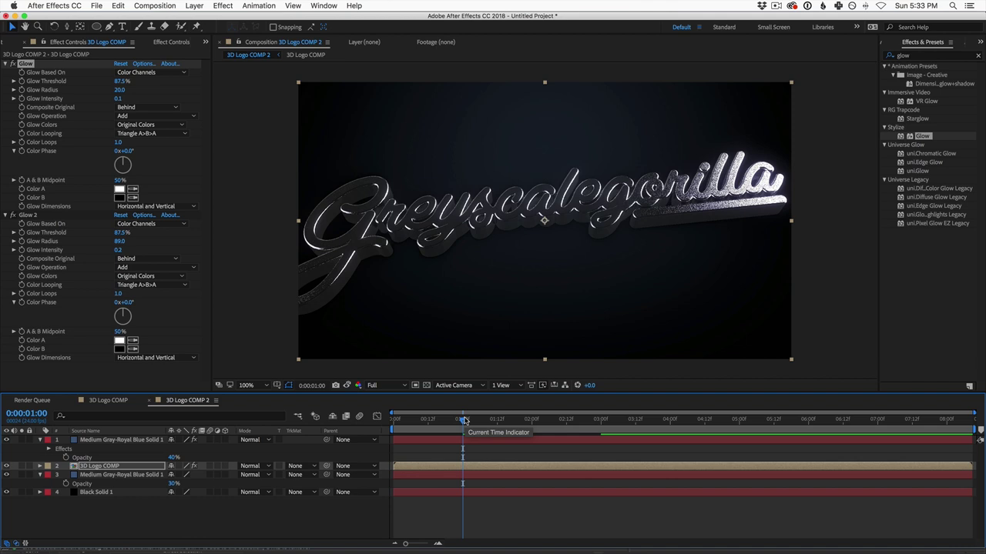
pyautogui.moveTo(435, 421); pyautogui.dragTo(411, 420)
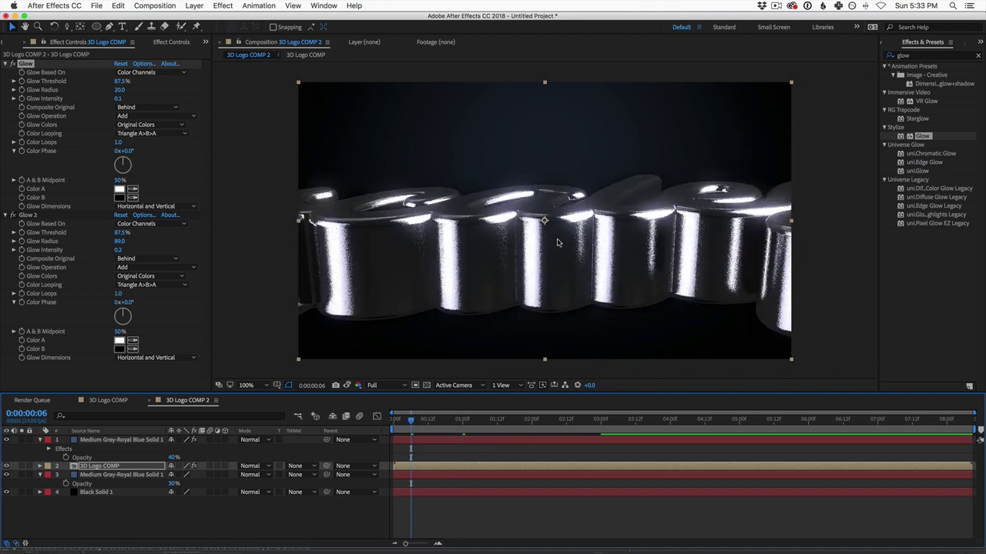
pyautogui.click(5, 63)
pyautogui.click(5, 72)
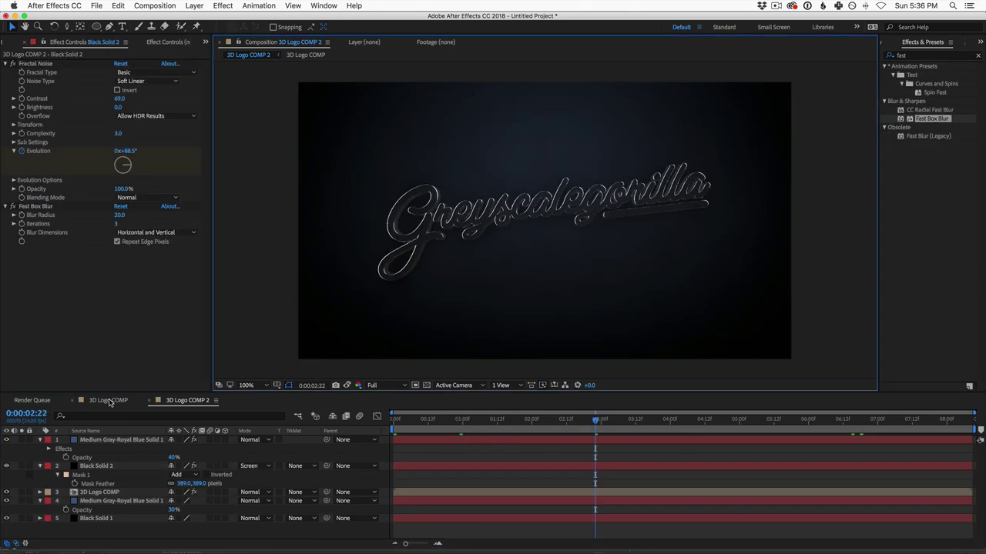
# - Open 3D Logo COMP and reveal the geometry and material options of the GreyscalegorillaLogo Outlines layer
pyautogui.click(110, 402)
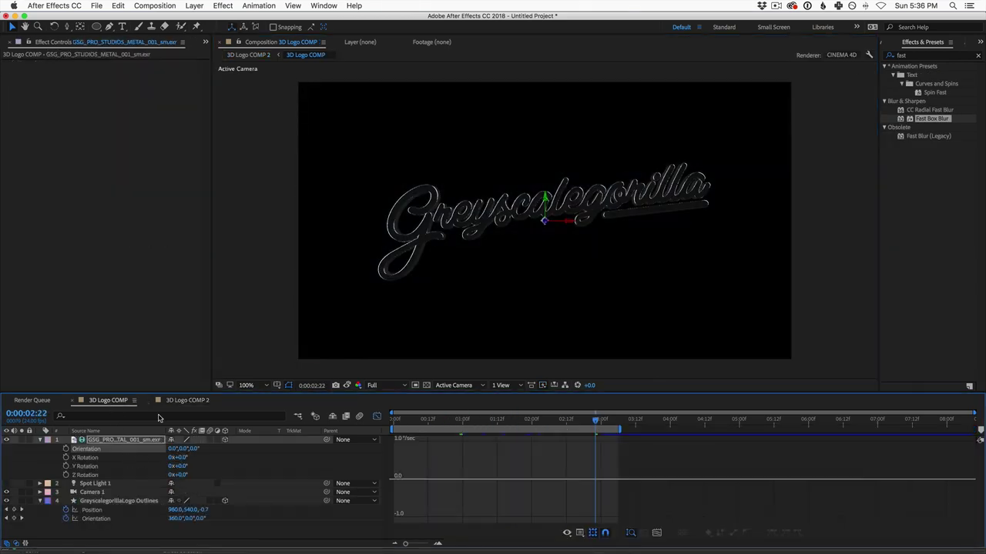
pyautogui.click(114, 502)
pyautogui.click(112, 501)
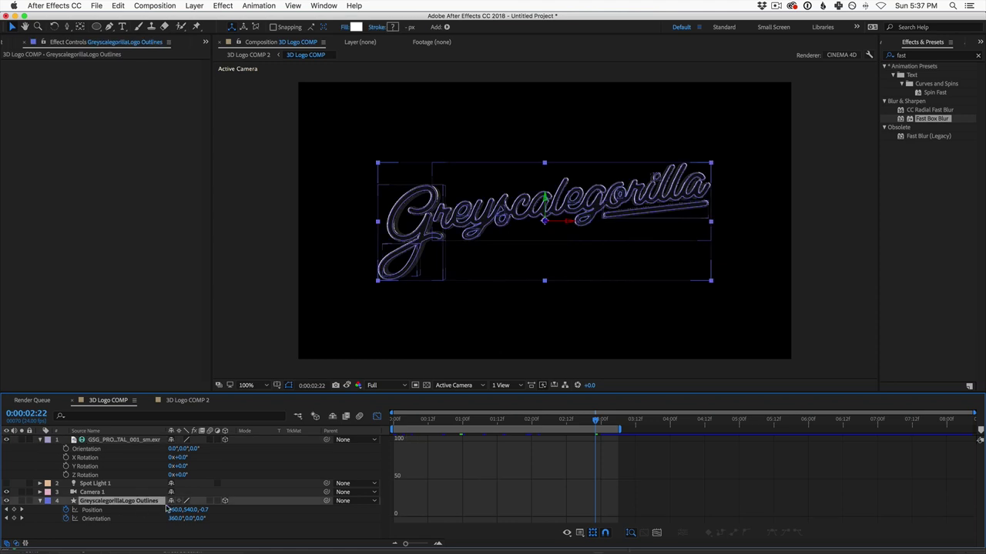
pyautogui.press('a')
pyautogui.press('a')
pyautogui.moveTo(211, 391); pyautogui.dragTo(208, 331)
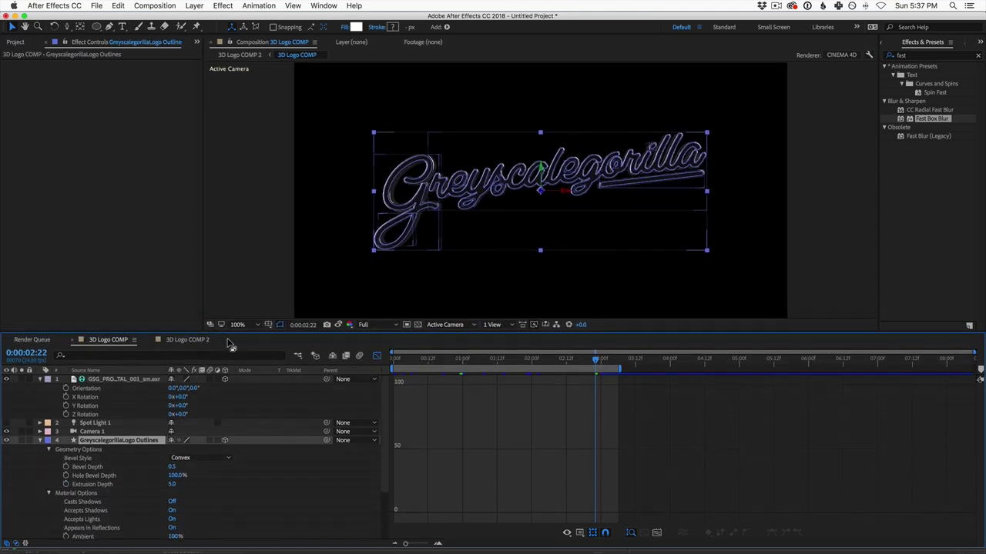
pyautogui.scroll(-3, 196, 535)
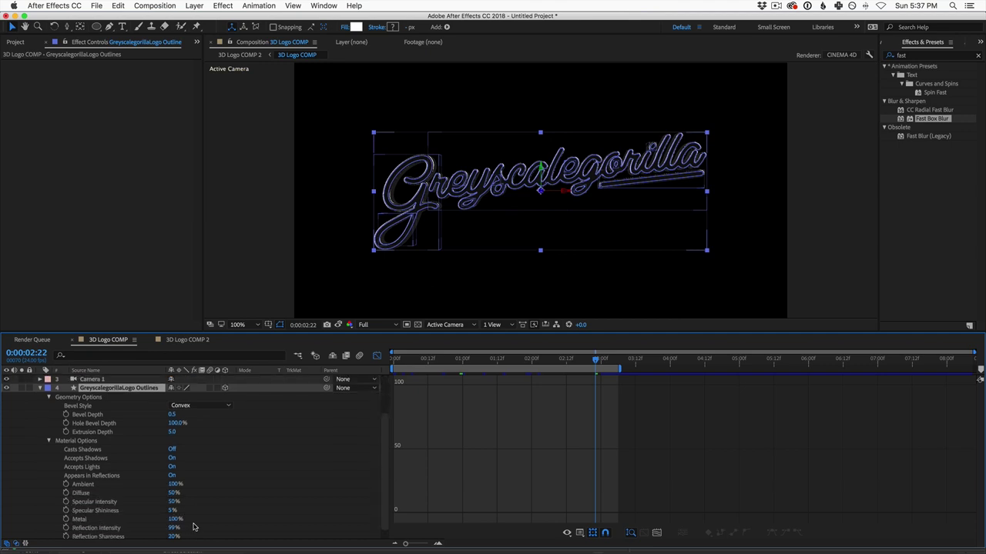
pyautogui.scroll(-1, 194, 527)
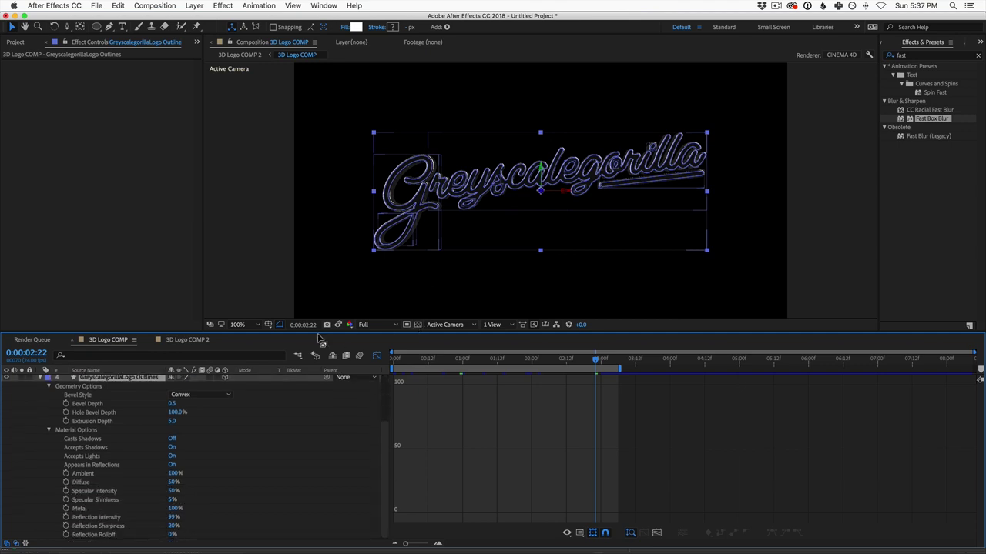
pyautogui.click(261, 277)
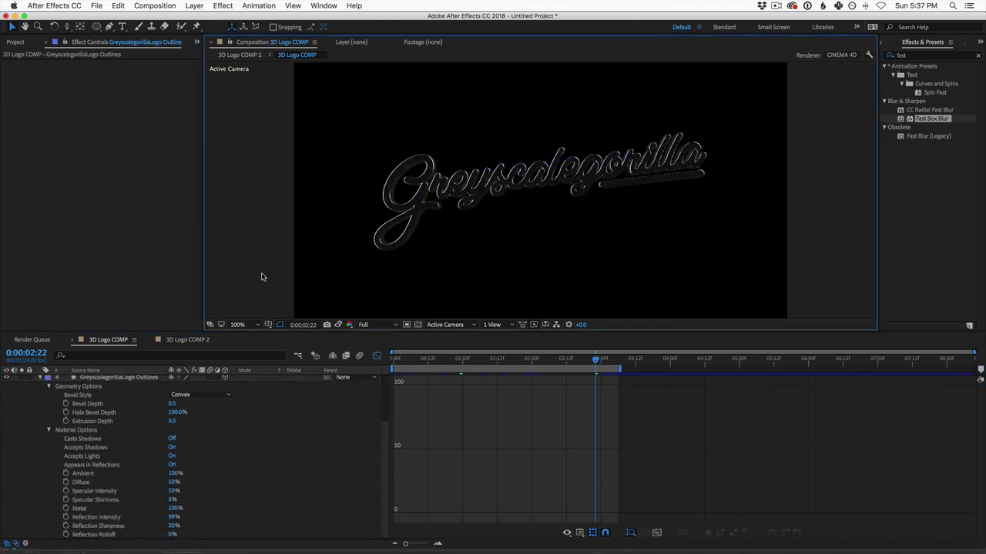
# - Set the logo outlines' Reflection Sharpness to 50%
pyautogui.click(172, 527)
pyautogui.write('5')
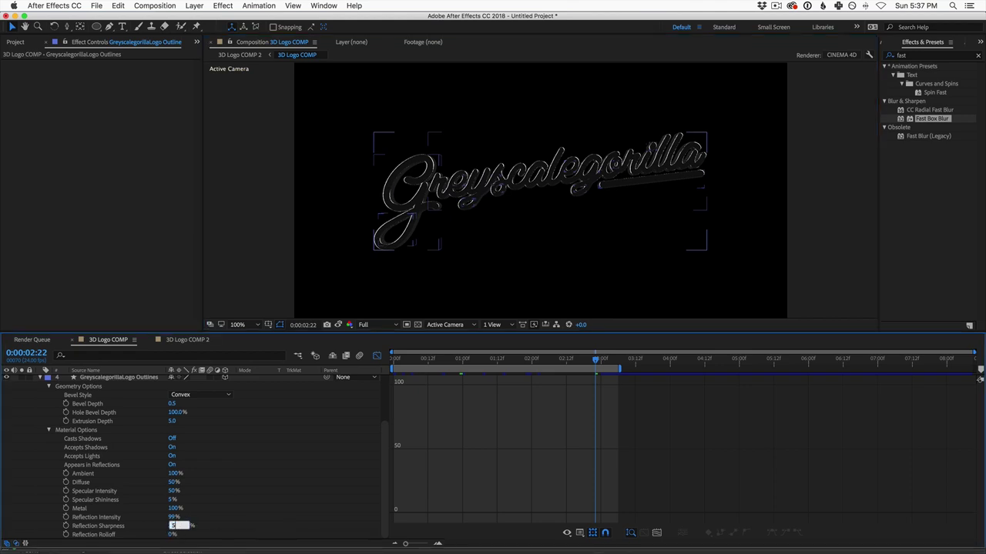
pyautogui.write('0')
pyautogui.press('Return')
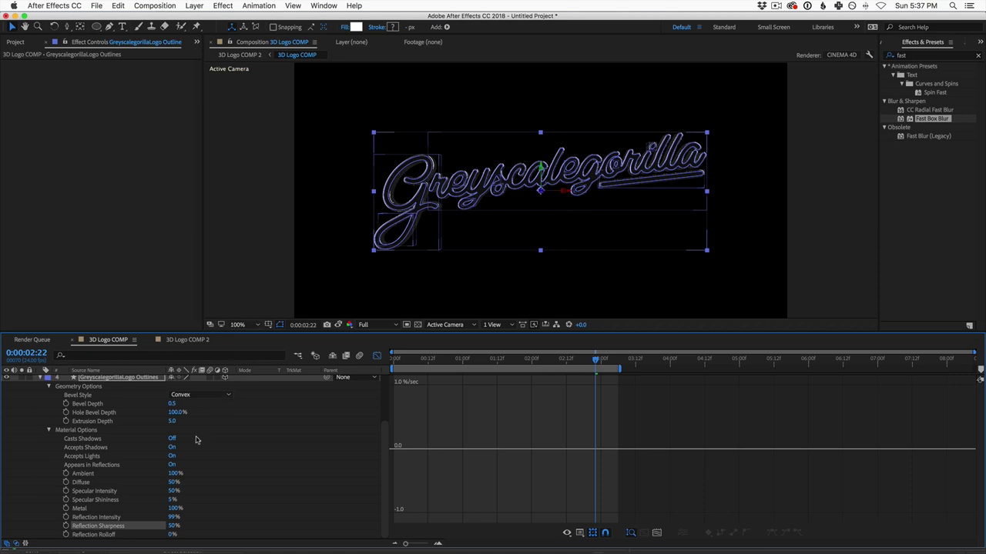
# - Try a Reflection Rolloff of 30% on the logo outlines, and undo it
pyautogui.moveTo(171, 534); pyautogui.dragTo(184, 533)
pyautogui.click(242, 221)
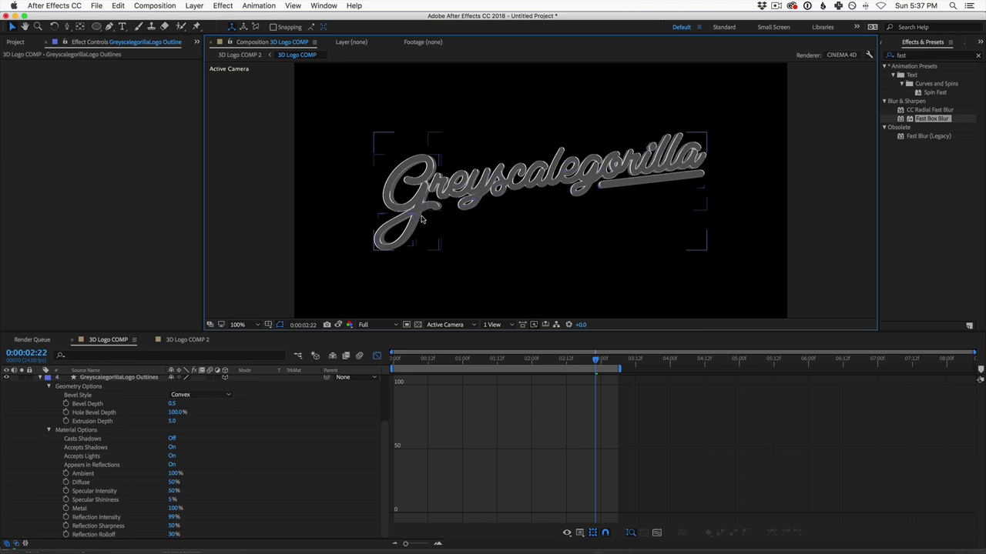
pyautogui.press('super+a')
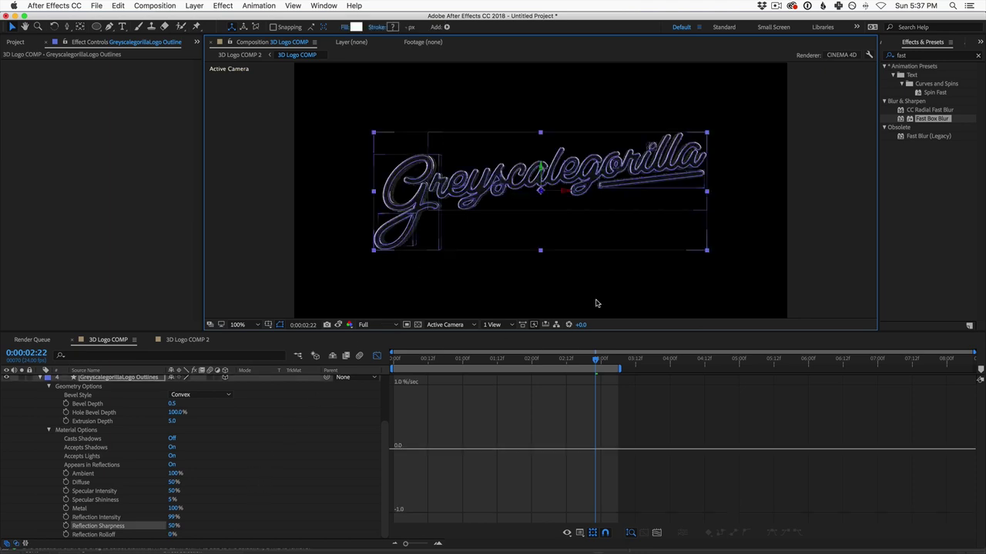
pyautogui.click(242, 527)
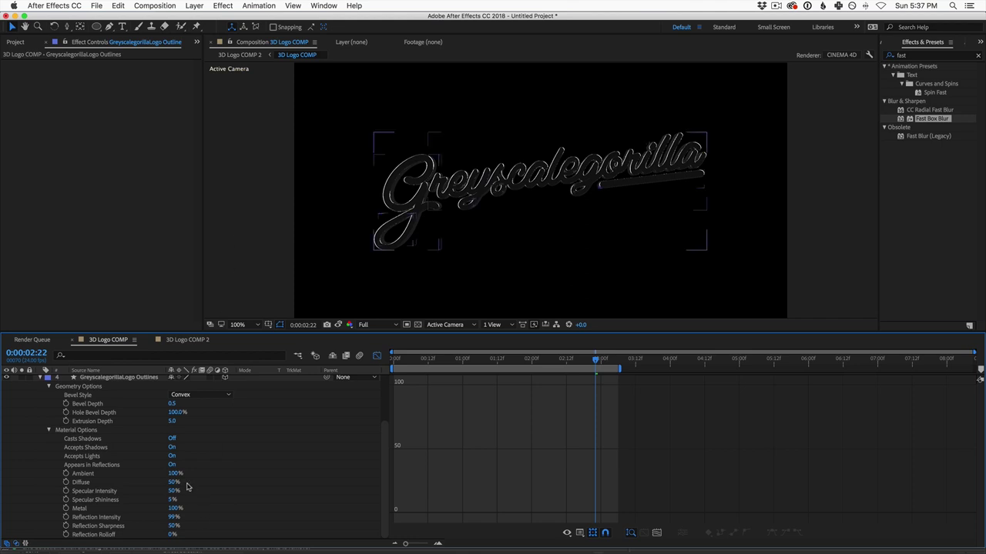
pyautogui.click(254, 256)
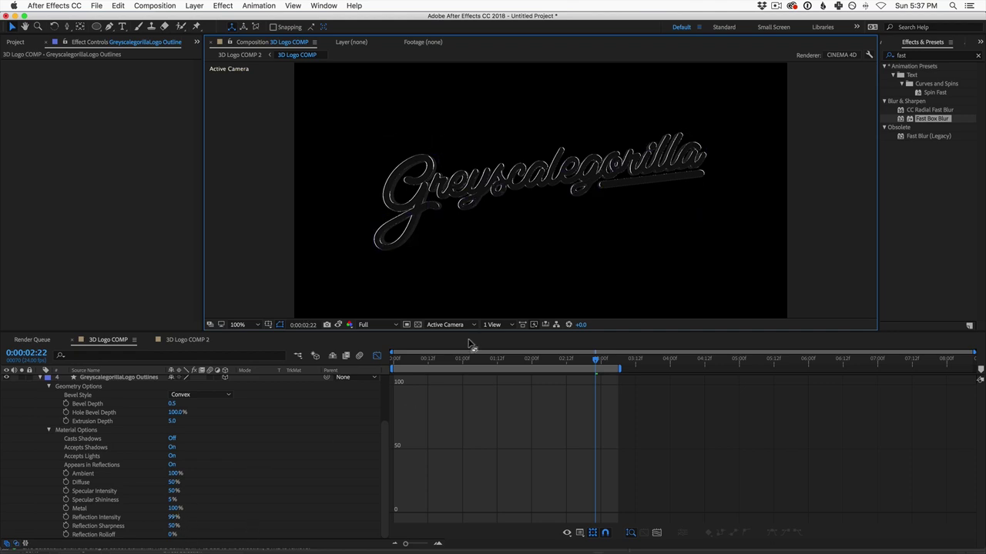
# - Go to 0:00:00:09 and set the logo outlines' Reflection Intensity to 80%
pyautogui.click(425, 359)
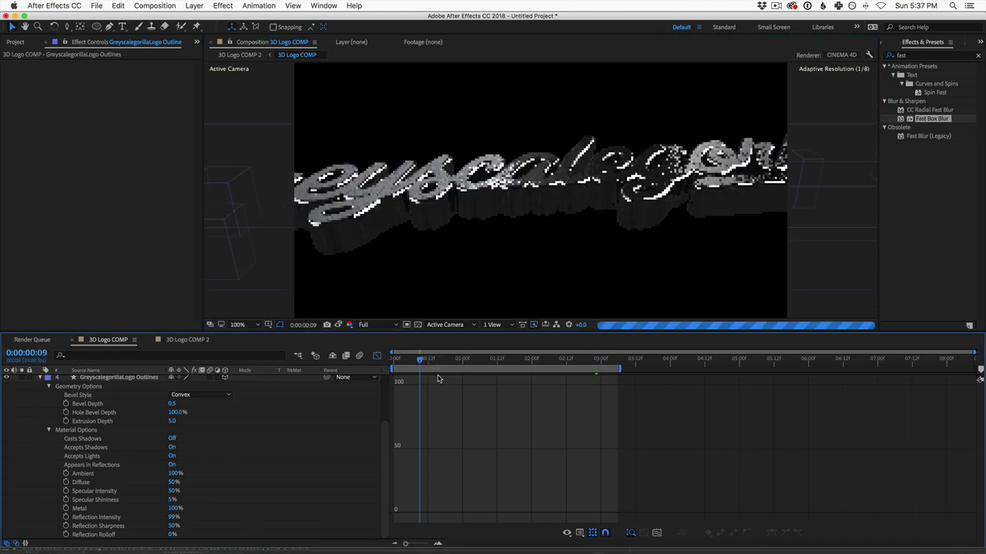
pyautogui.click(174, 516)
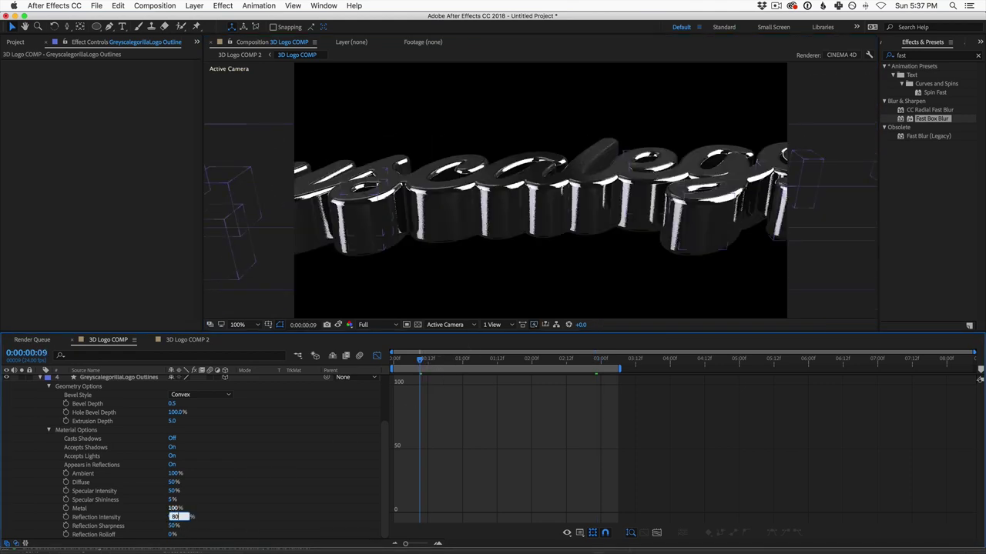
pyautogui.press('Return')
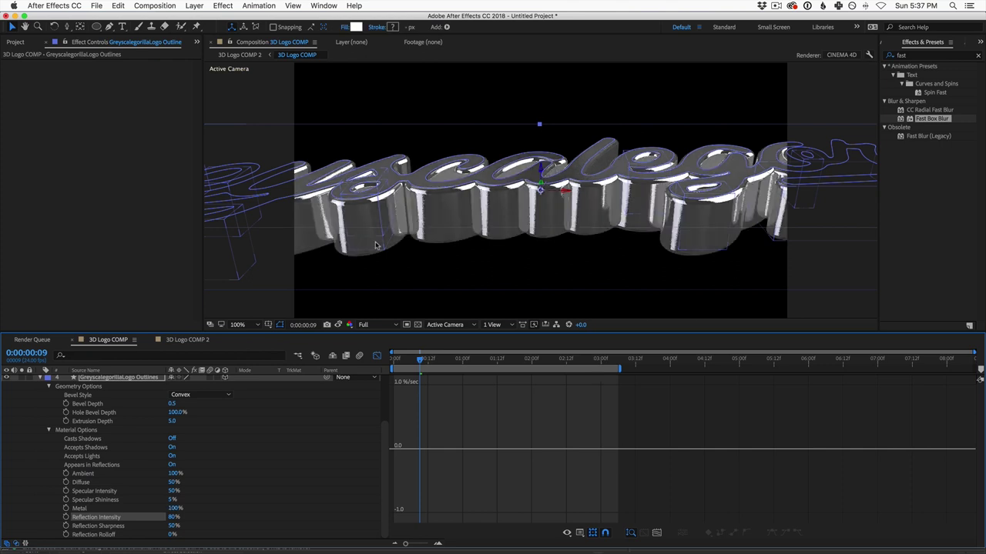
# - Set the logo outlines' Ambient value to 0% and check the logo at 0:00:02:18
pyautogui.click(176, 474)
pyautogui.write('0')
pyautogui.press('Return')
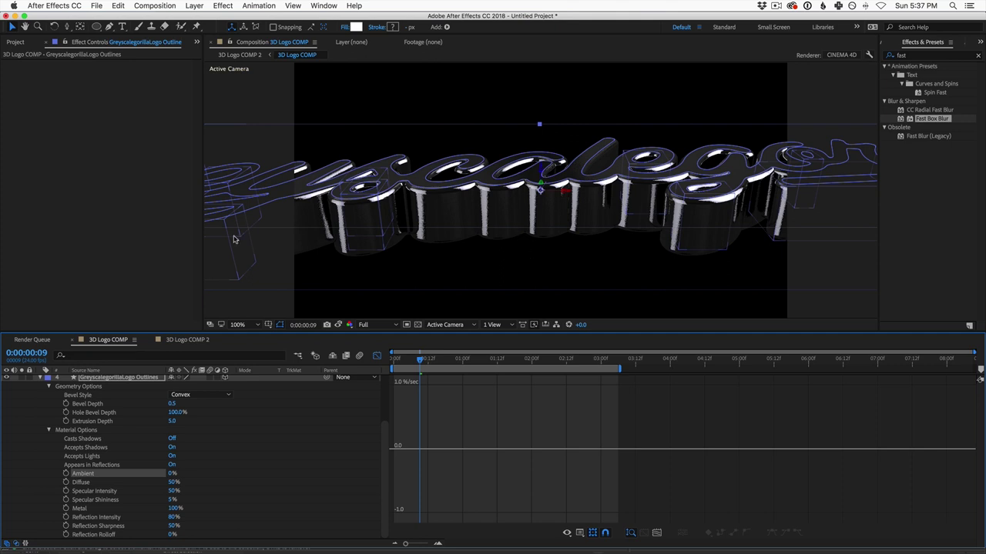
pyautogui.click(261, 128)
pyautogui.click(476, 359)
pyautogui.click(582, 359)
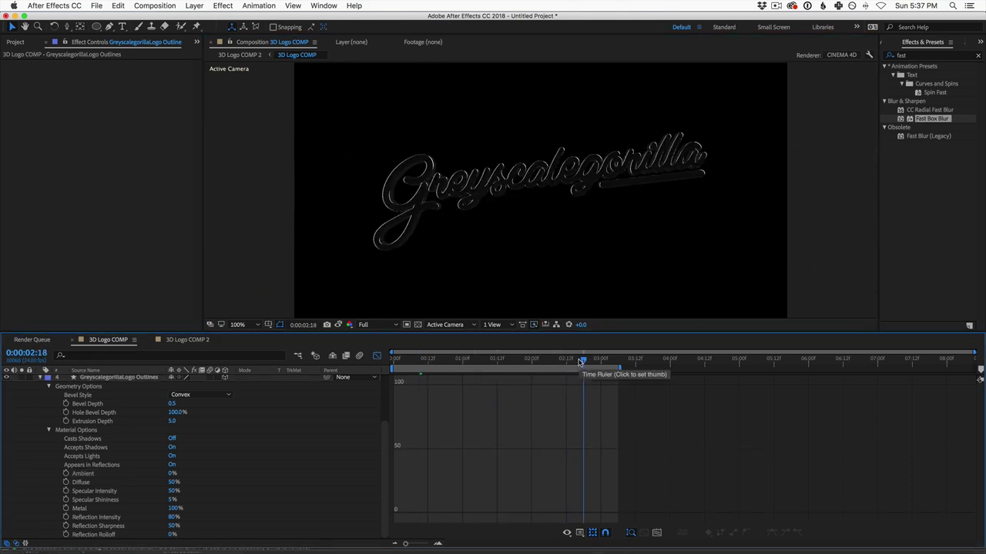
# - Set the logo outlines' Reflection Intensity to 90%
pyautogui.click(174, 518)
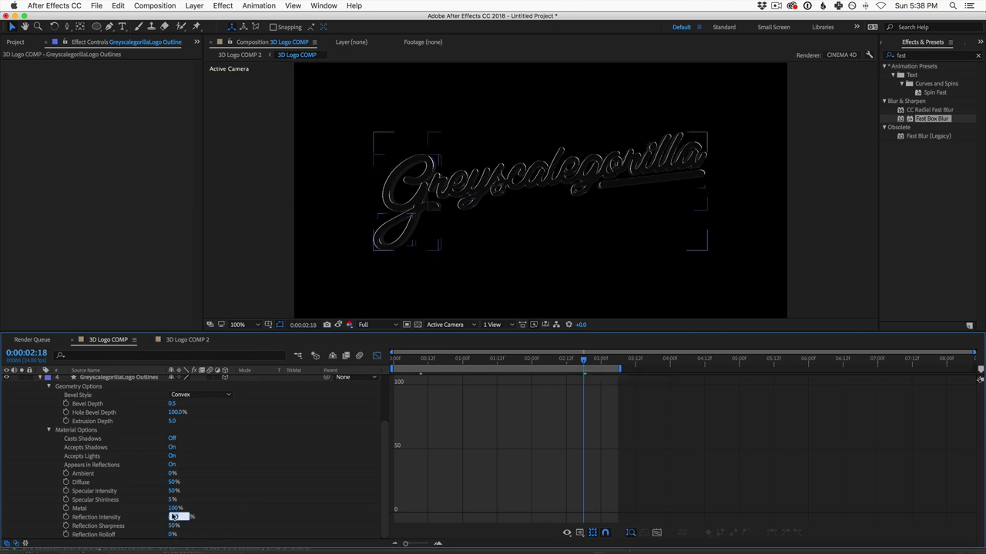
pyautogui.press('Return')
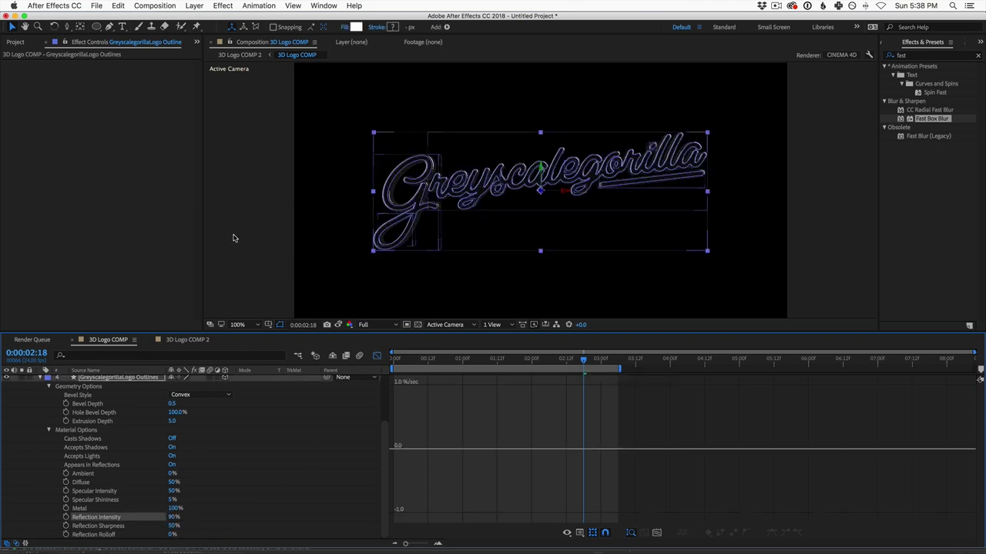
pyautogui.click(239, 241)
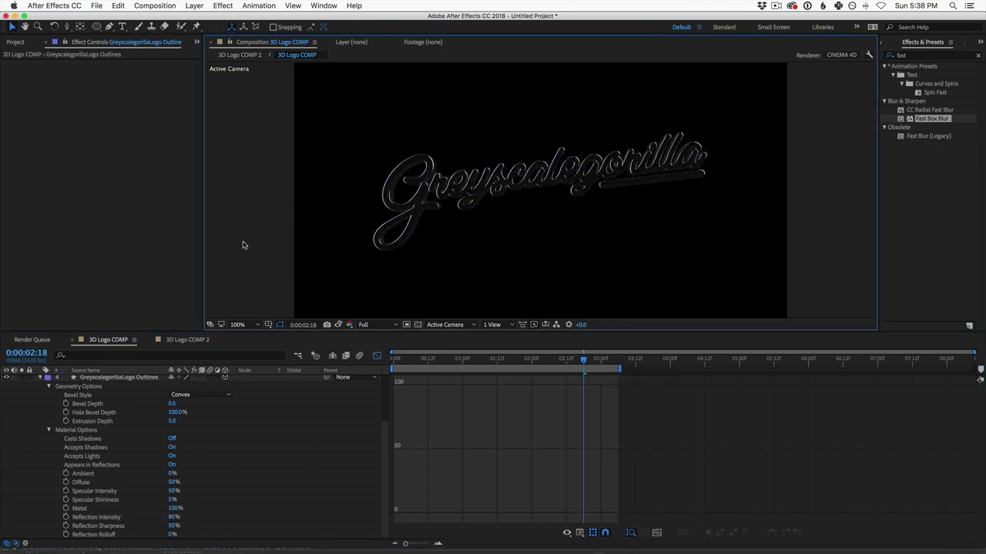
# - Add an adjustment layer at the top of 3D Logo COMP 2 and apply the Curves effect to it
pyautogui.click(197, 341)
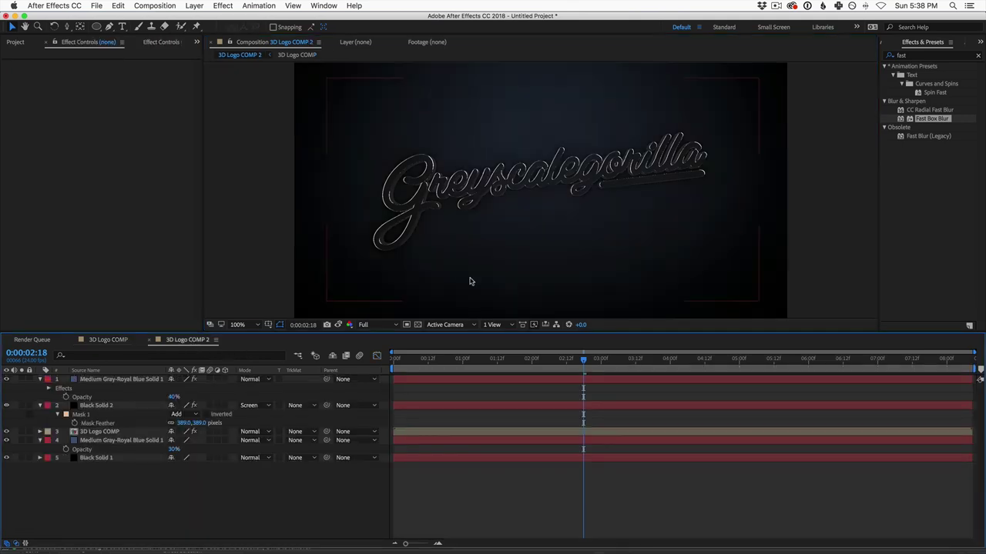
pyautogui.click(194, 5)
pyautogui.moveTo(200, 20)
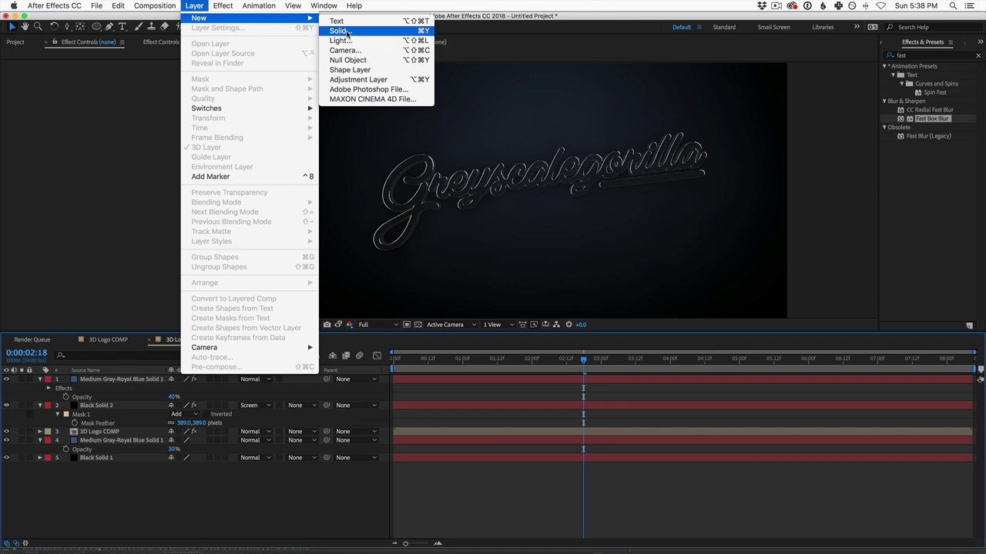
pyautogui.click(382, 80)
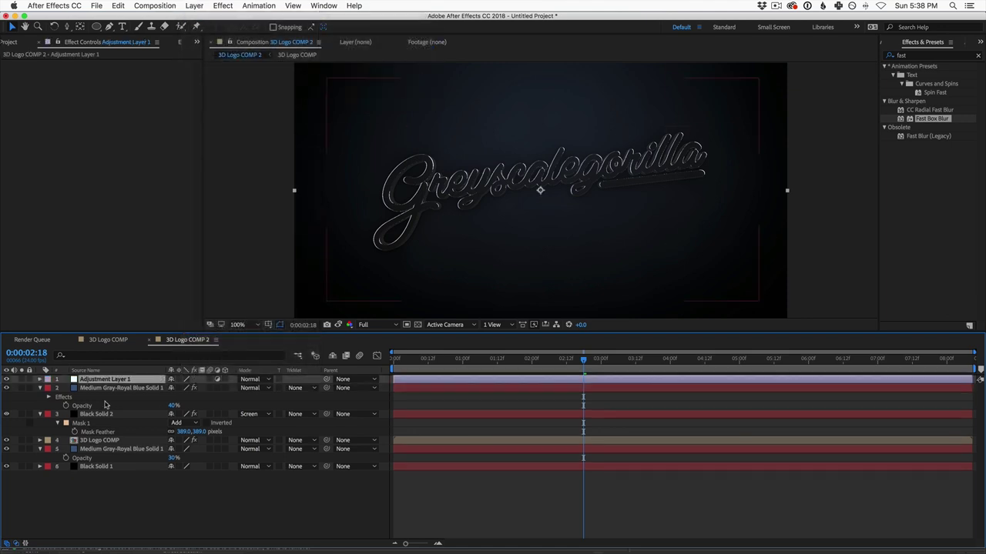
pyautogui.press('super+f')
pyautogui.write('curves')
pyautogui.click(910, 105)
pyautogui.moveTo(910, 105); pyautogui.dragTo(130, 379)
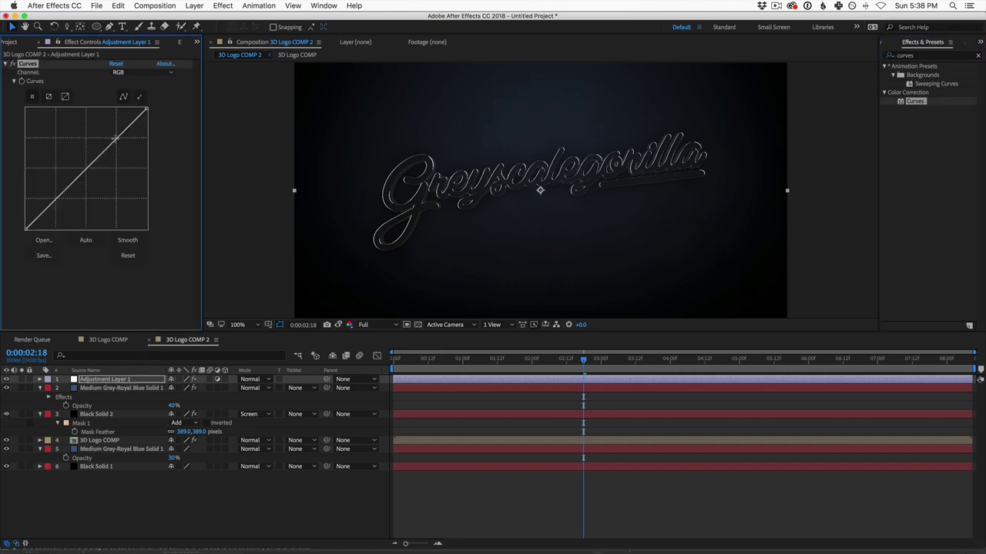
# - Shape the adjustment layer's RGB curve into an S, raising the highlights and lowering the shadows for more contrast
pyautogui.moveTo(116, 136); pyautogui.dragTo(116, 130)
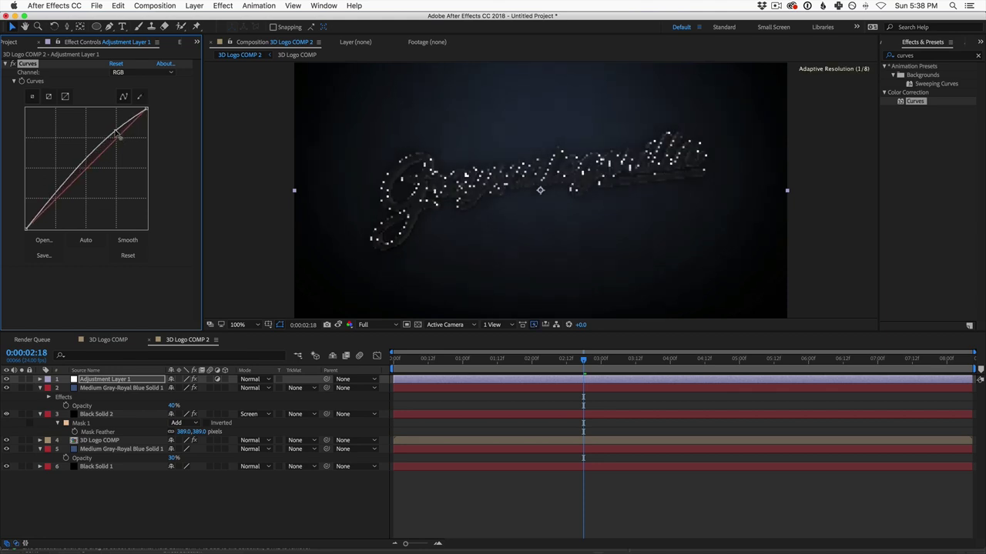
pyautogui.moveTo(65, 192); pyautogui.dragTo(58, 202)
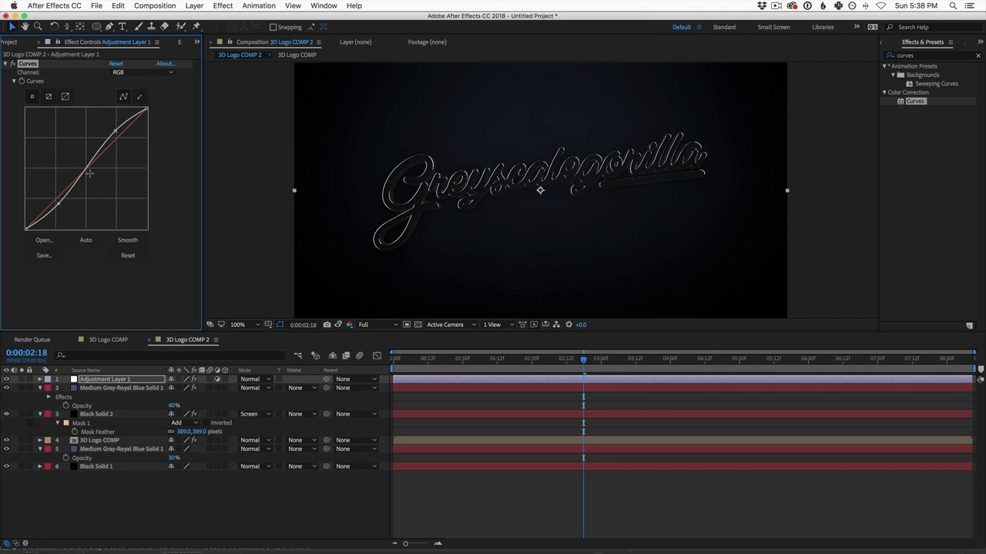
pyautogui.moveTo(114, 130)
pyautogui.mouseDown()
pyautogui.moveTo(120, 143)
pyautogui.moveTo(109, 129)
pyautogui.moveTo(117, 131)
pyautogui.mouseUp()
pyautogui.moveTo(57, 203); pyautogui.dragTo(58, 209)
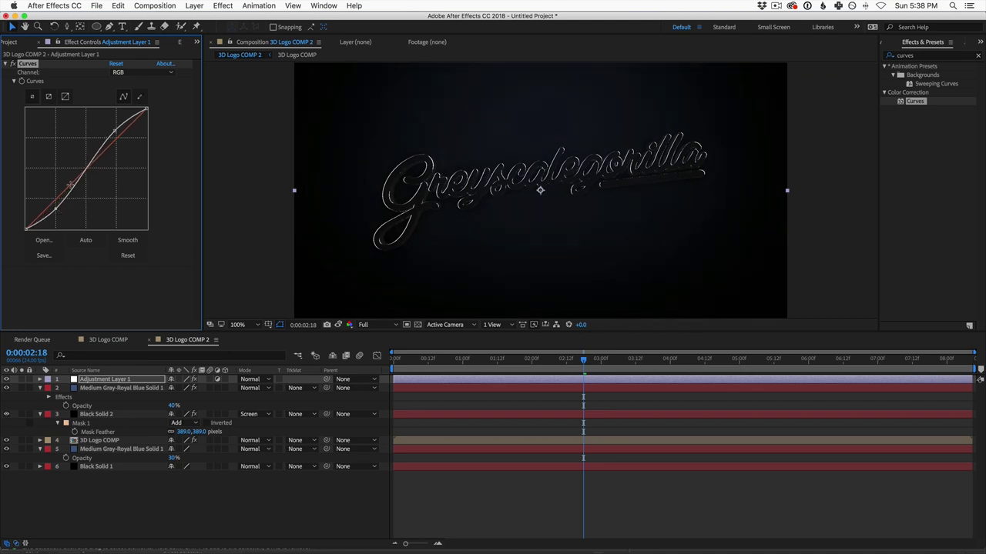
# - In the adjustment layer's Blue curve, lower the highlight end and lift the shadow end slightly
pyautogui.click(144, 73)
pyautogui.click(128, 112)
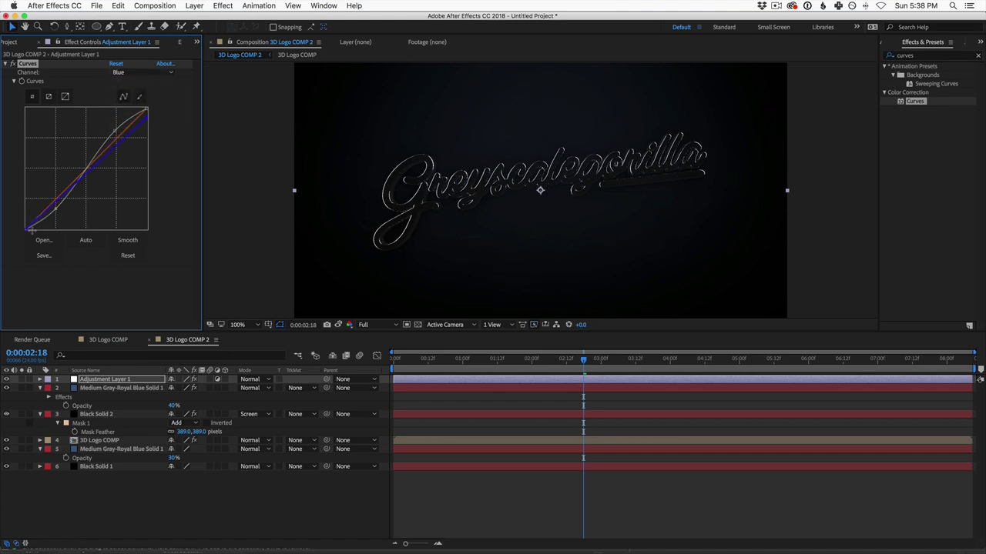
pyautogui.moveTo(26, 228); pyautogui.dragTo(17, 228)
# - At 0:00:02:08, apply Curves to the 3D Logo COMP layer and raise the middle of its RGB curve to brighten the logo
pyautogui.moveTo(593, 332); pyautogui.dragTo(597, 393)
pyautogui.click(556, 419)
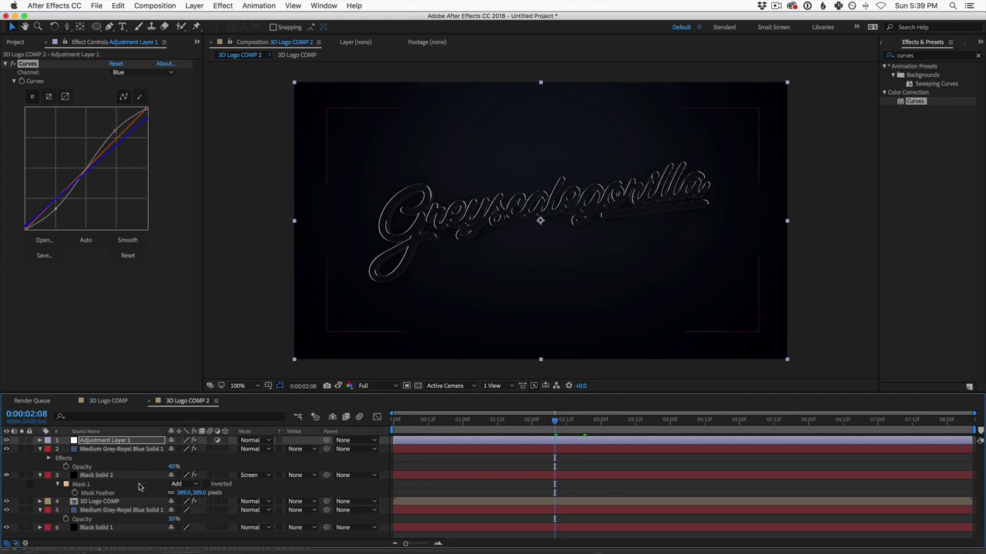
pyautogui.click(122, 503)
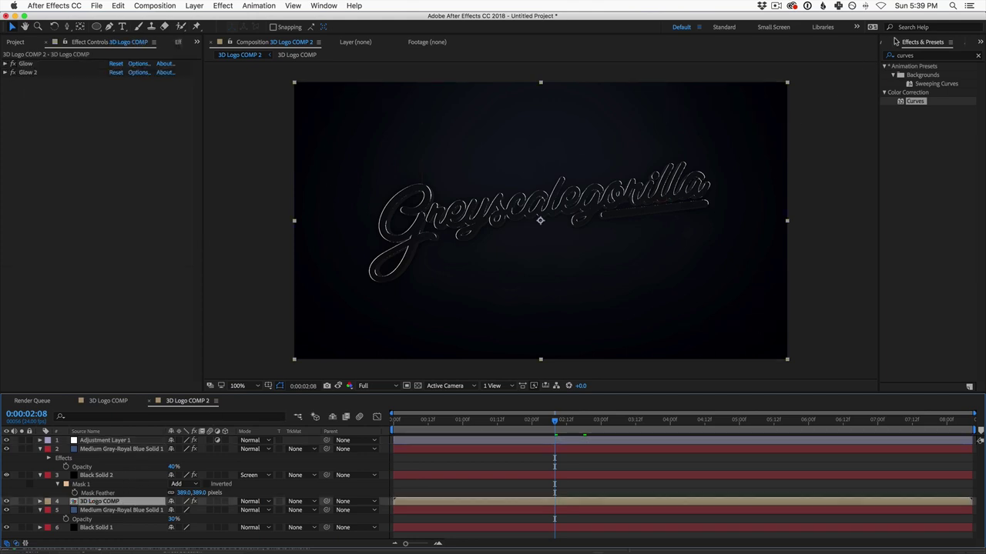
pyautogui.click(921, 57)
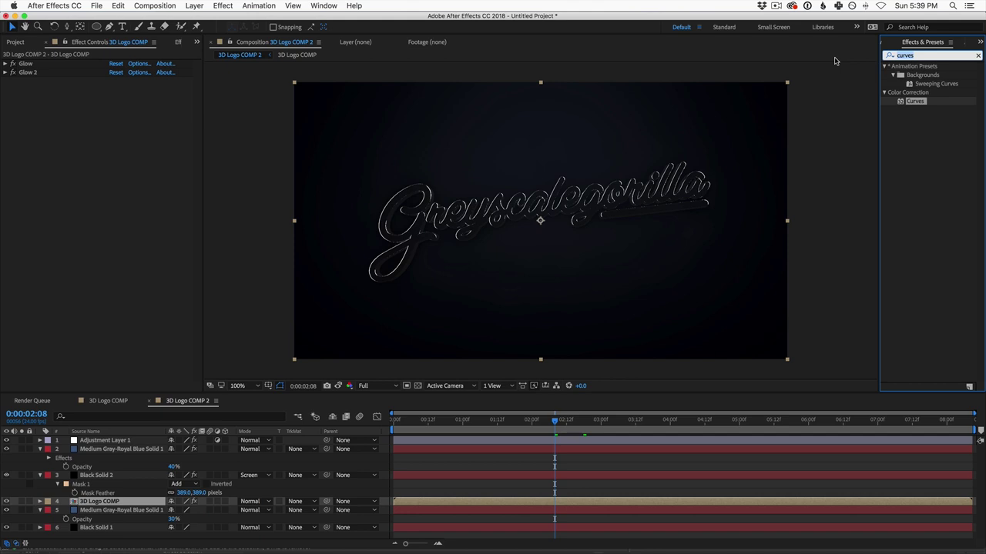
pyautogui.moveTo(915, 101); pyautogui.dragTo(120, 510)
pyautogui.moveTo(87, 185)
pyautogui.mouseDown()
pyautogui.moveTo(79, 167)
pyautogui.moveTo(81, 175)
pyautogui.moveTo(90, 168)
pyautogui.mouseUp()
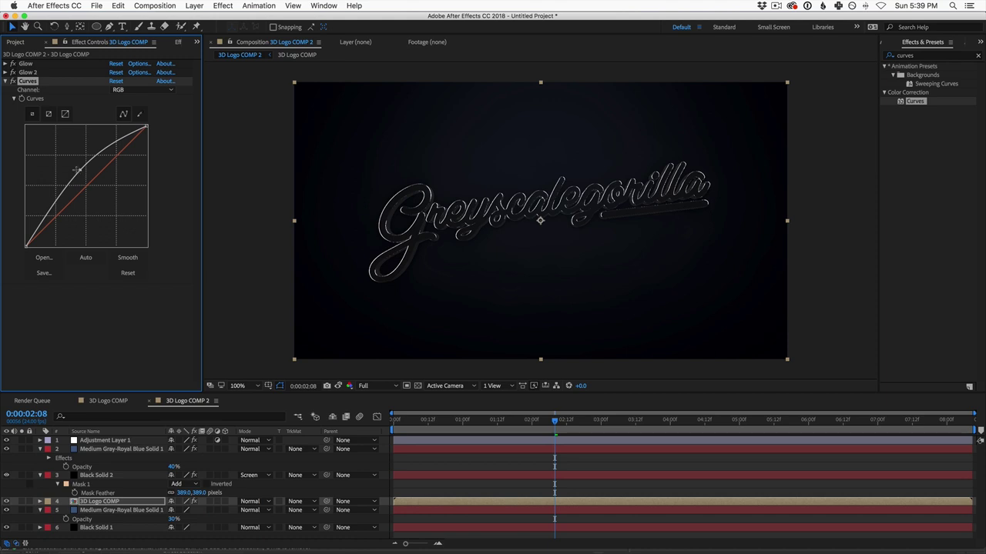
pyautogui.click(27, 81)
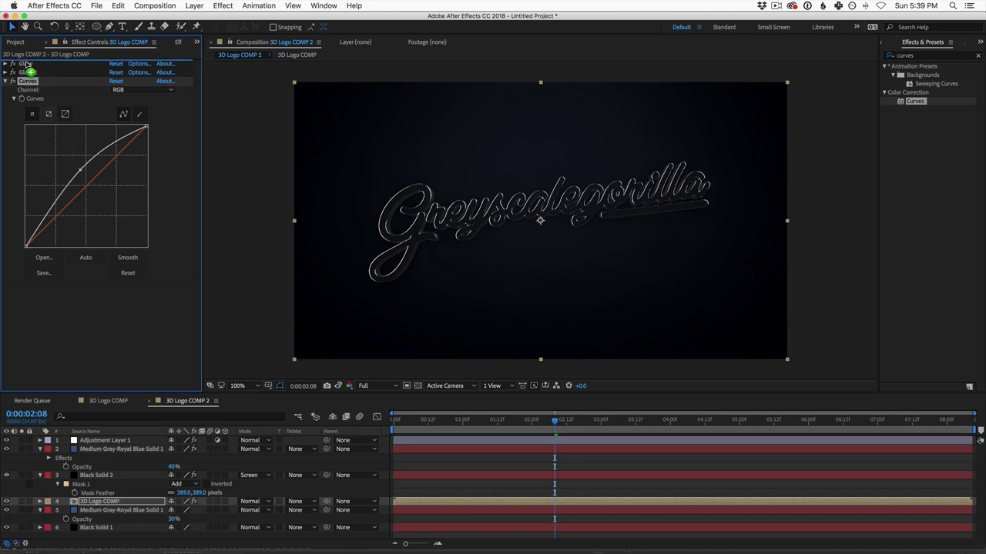
pyautogui.moveTo(79, 168); pyautogui.dragTo(76, 165)
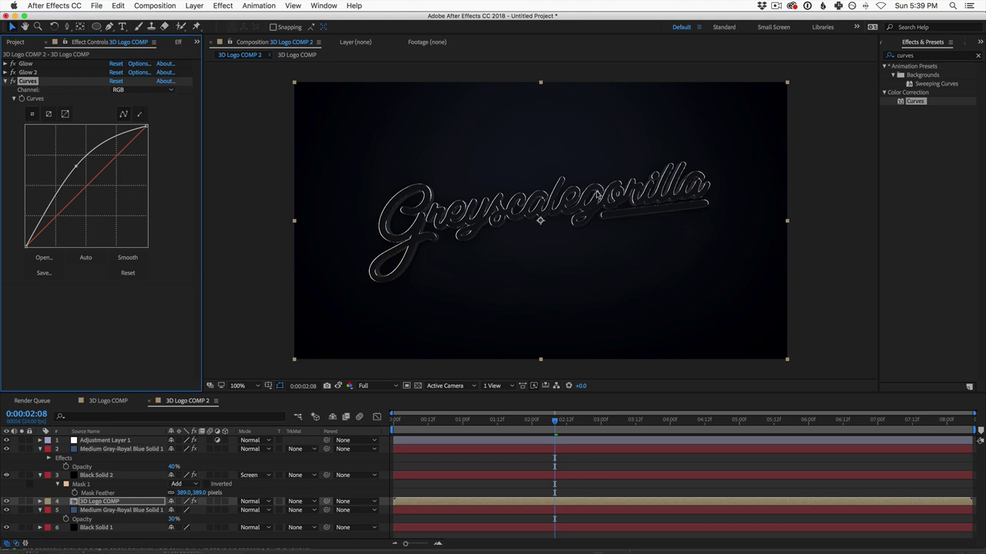
# - Compare the logo with its Curves effect off and on, and check the frame at 0:00:01:03
pyautogui.click(13, 81)
pyautogui.click(13, 81)
pyautogui.click(473, 421)
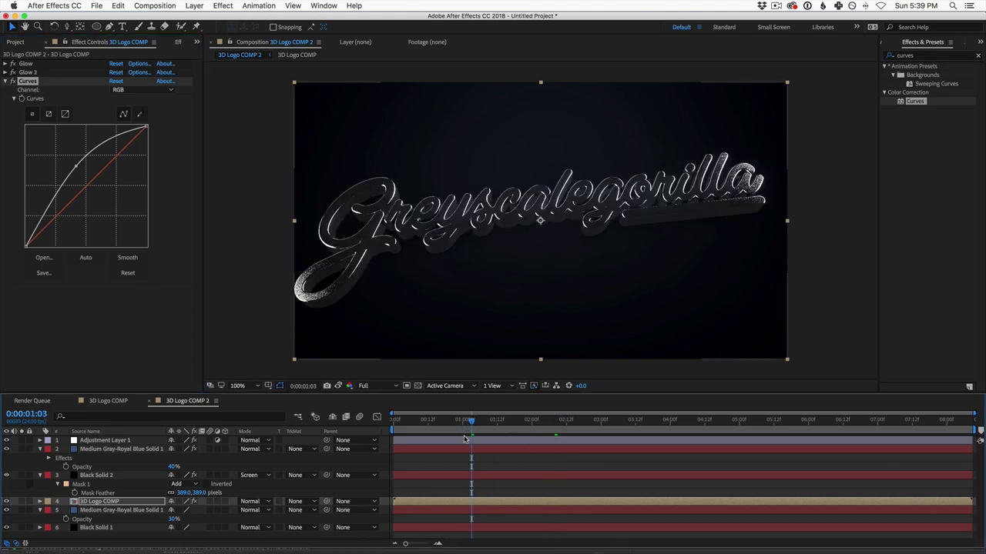
# - At 0:00:00:16, lower the midpoint of the logo layer's RGB curve slightly to soften the brightening
pyautogui.click(441, 421)
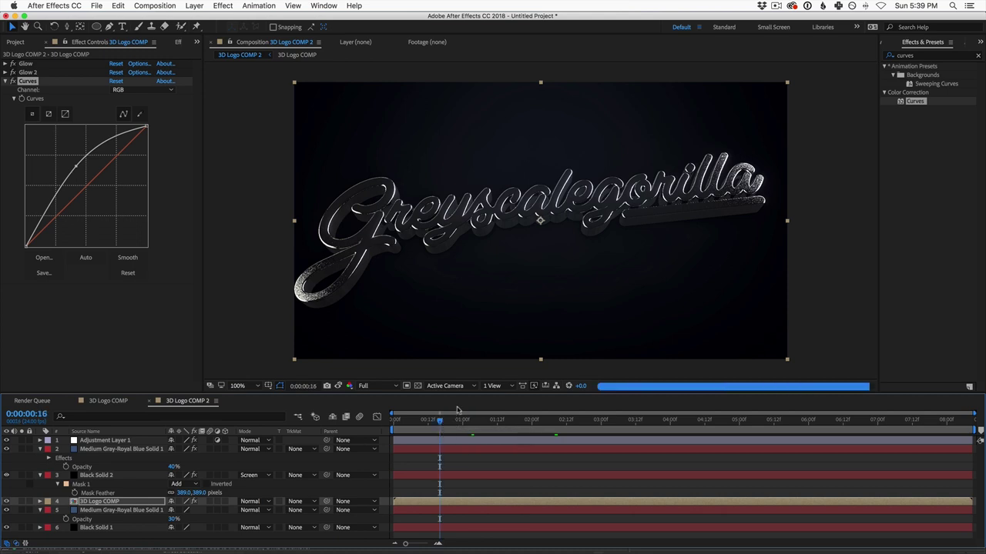
pyautogui.moveTo(77, 169); pyautogui.dragTo(81, 168)
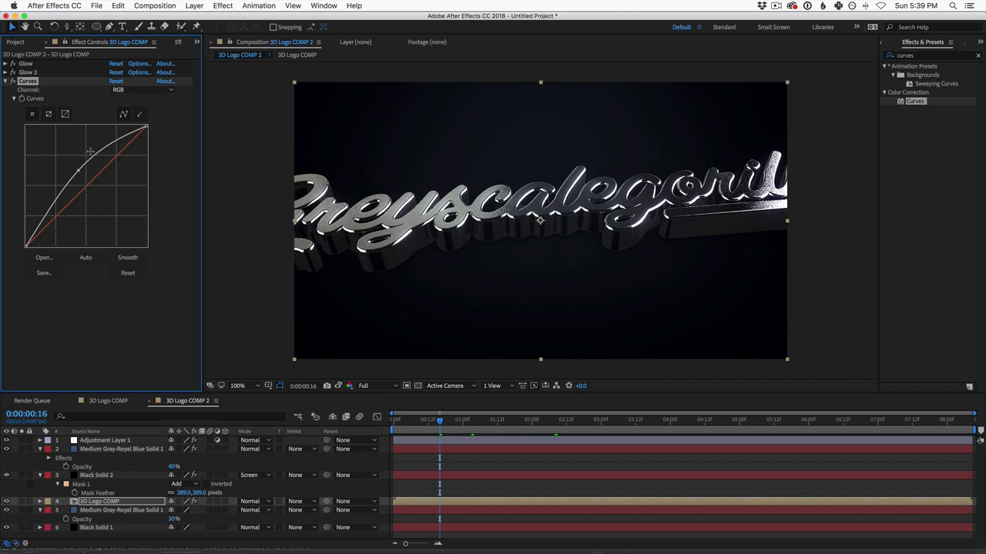
# - Open the CINEMA 4D renderer options for 3D Logo COMP 2 and place both dialogs clear of the logo
pyautogui.click(157, 6)
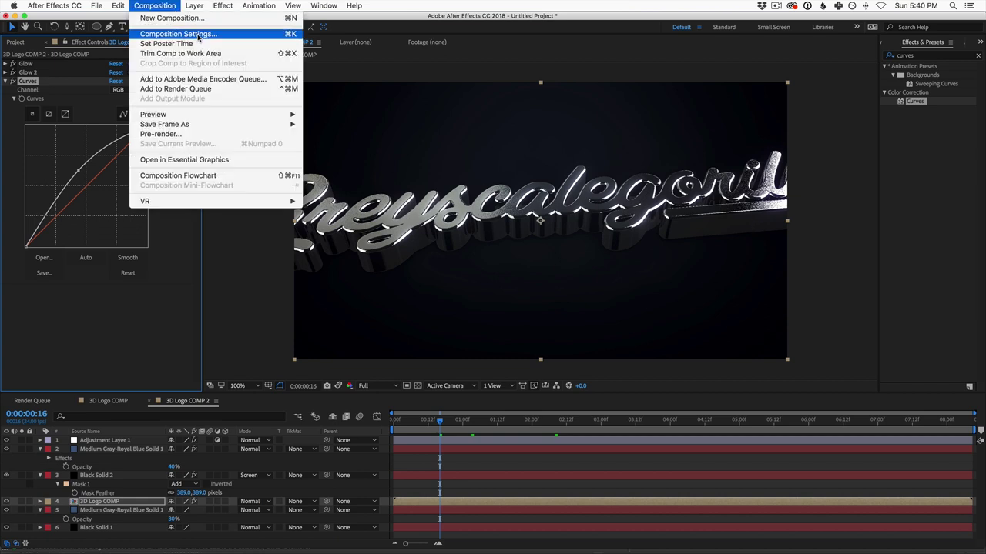
pyautogui.click(199, 35)
pyautogui.click(464, 136)
pyautogui.moveTo(486, 102); pyautogui.dragTo(787, 57)
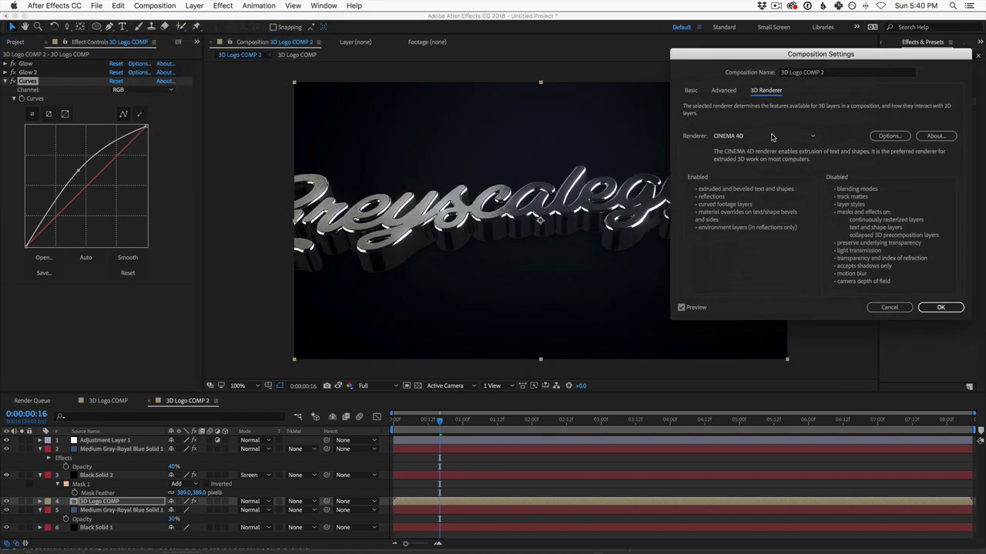
pyautogui.click(888, 137)
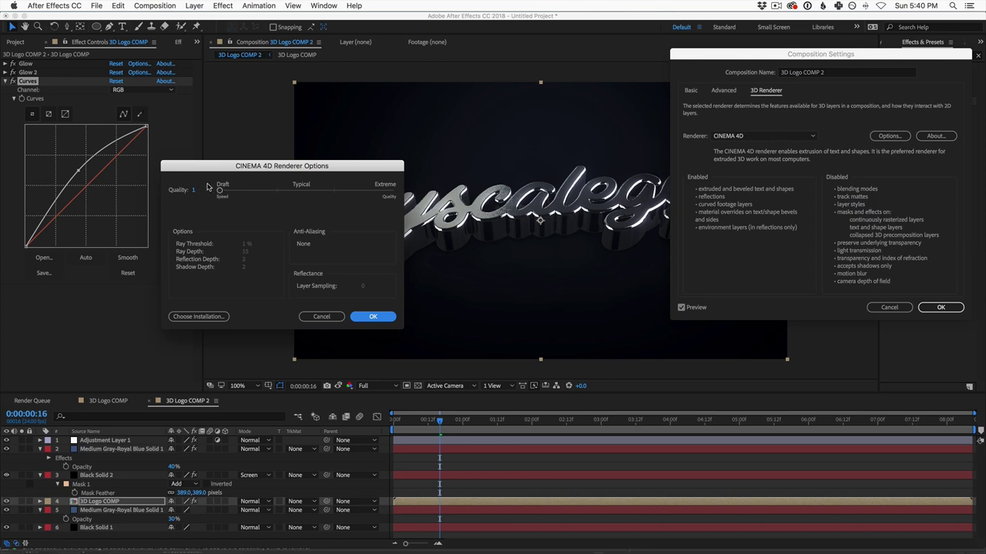
pyautogui.moveTo(216, 169); pyautogui.dragTo(258, 145)
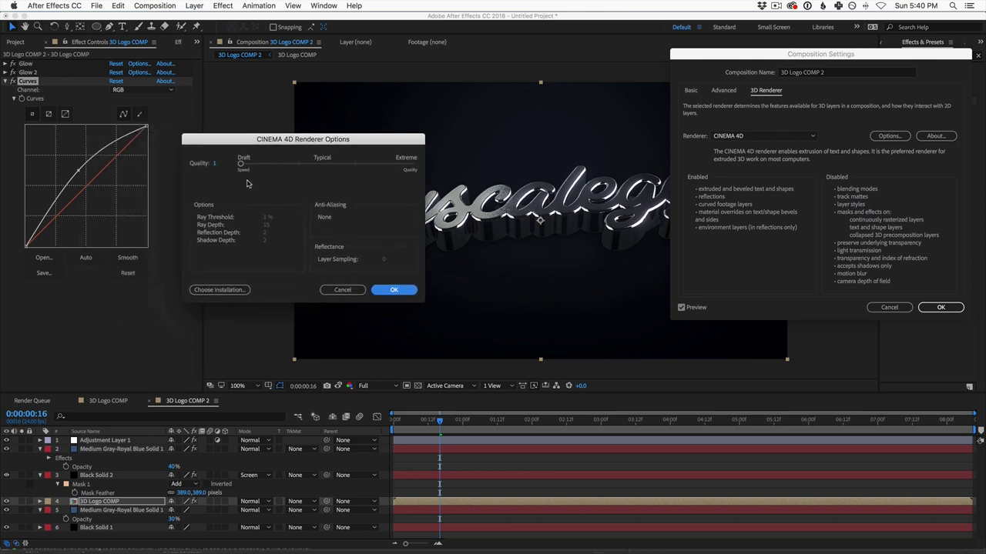
pyautogui.click(241, 164)
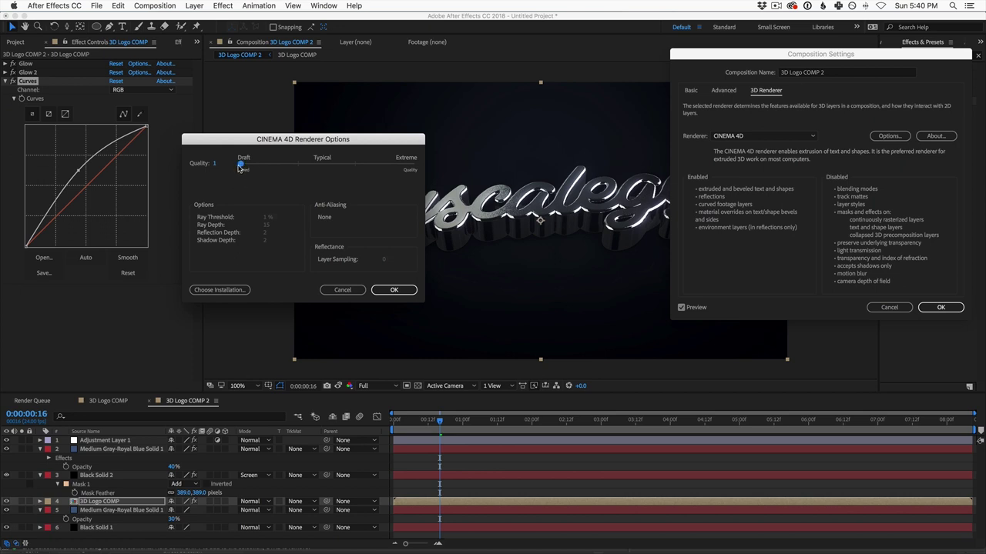
pyautogui.moveTo(245, 140); pyautogui.dragTo(129, 145)
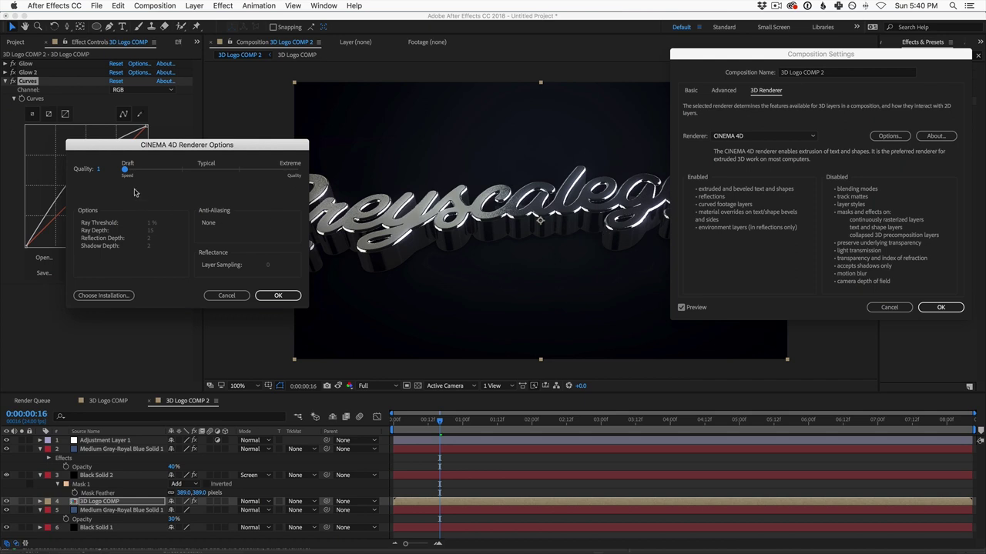
# - Try render quality levels around Typical, settle between Draft and Typical, and apply the setting to 3D Logo COMP 2
pyautogui.moveTo(125, 171); pyautogui.dragTo(206, 176)
pyautogui.moveTo(205, 174)
pyautogui.mouseDown()
pyautogui.moveTo(239, 176)
pyautogui.moveTo(209, 177)
pyautogui.mouseUp()
pyautogui.moveTo(211, 176)
pyautogui.mouseDown()
pyautogui.moveTo(314, 178)
pyautogui.moveTo(210, 173)
pyautogui.moveTo(297, 168)
pyautogui.moveTo(204, 173)
pyautogui.mouseUp()
pyautogui.moveTo(205, 174); pyautogui.dragTo(172, 172)
pyautogui.click(280, 296)
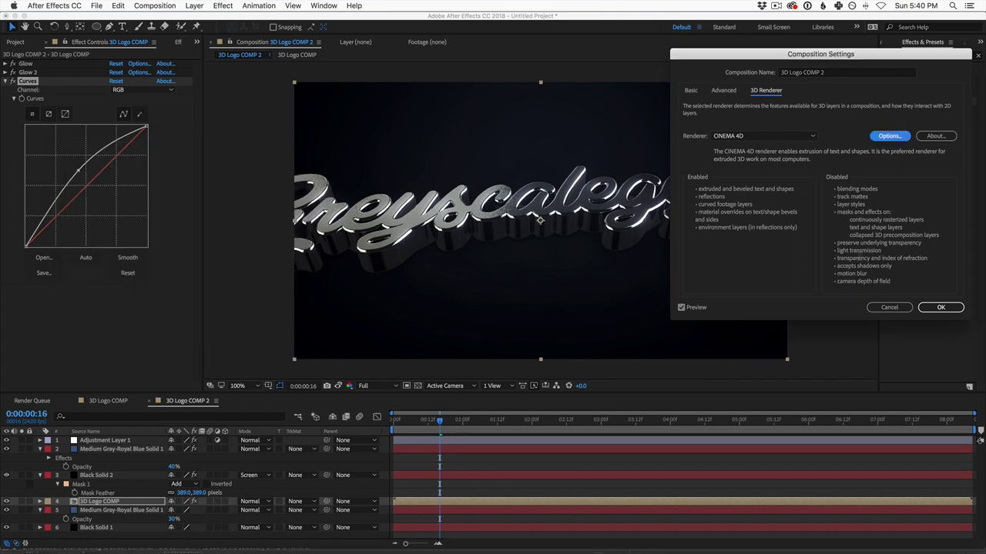
pyautogui.click(941, 307)
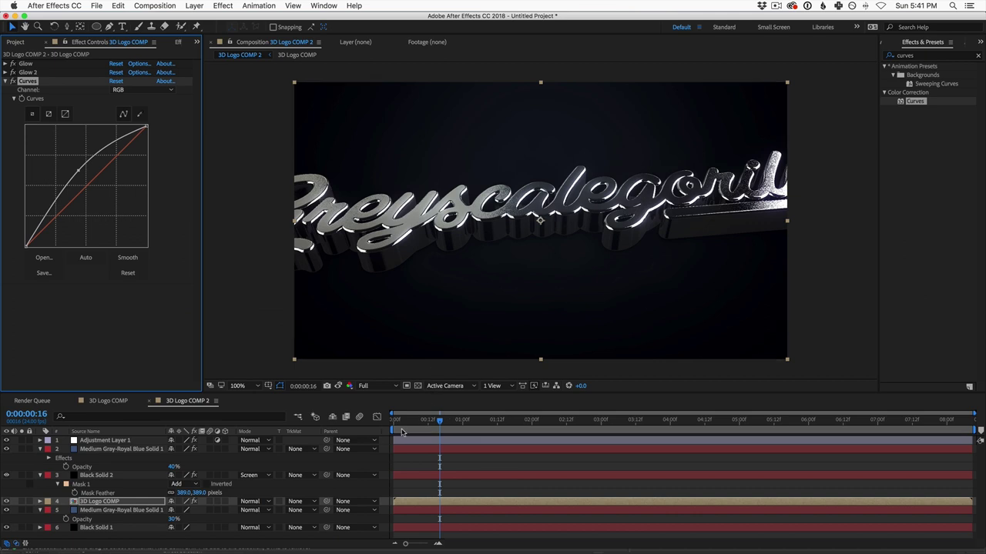
# - Go to 0:00:00:17 and switch to the nested 3D Logo COMP composition
pyautogui.click(445, 423)
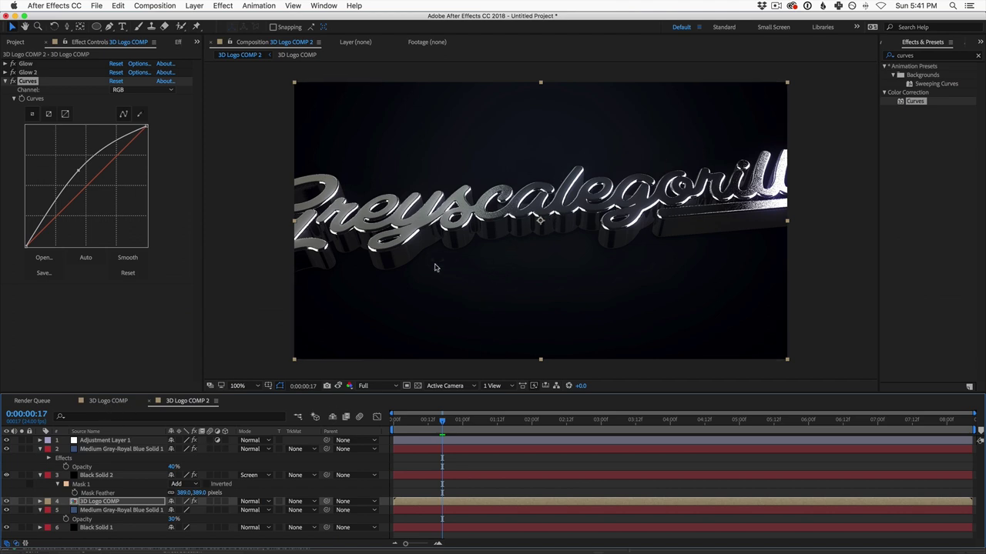
pyautogui.click(108, 402)
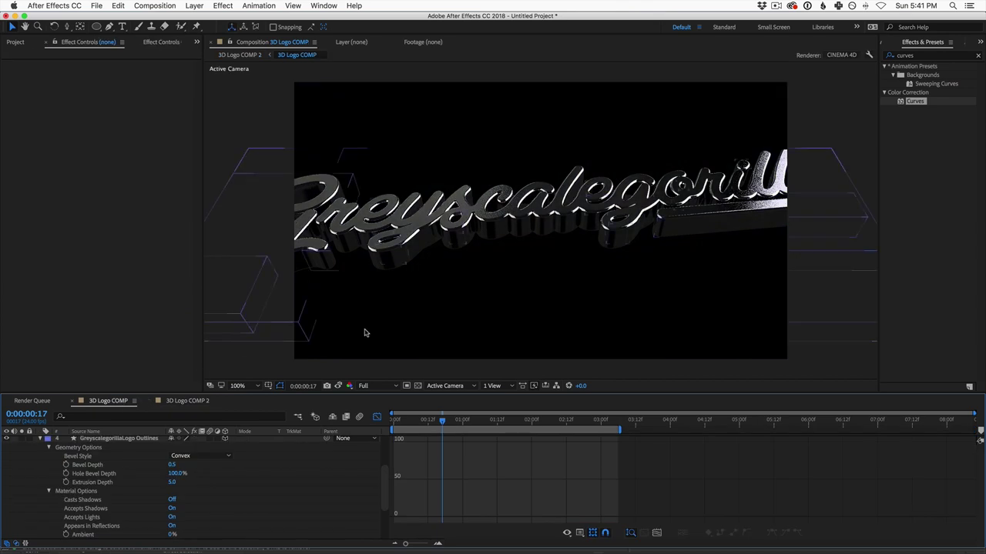
pyautogui.click(154, 5)
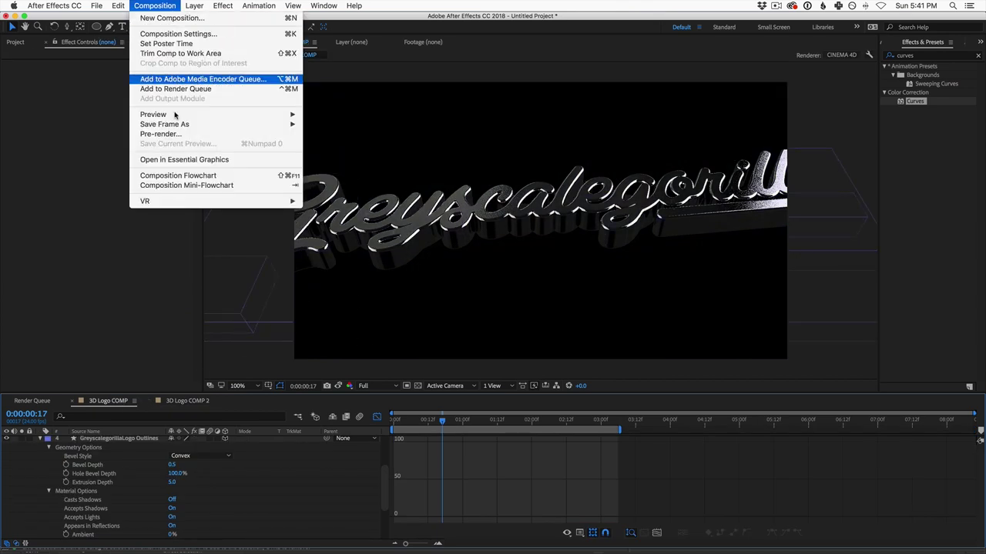
pyautogui.click(345, 345)
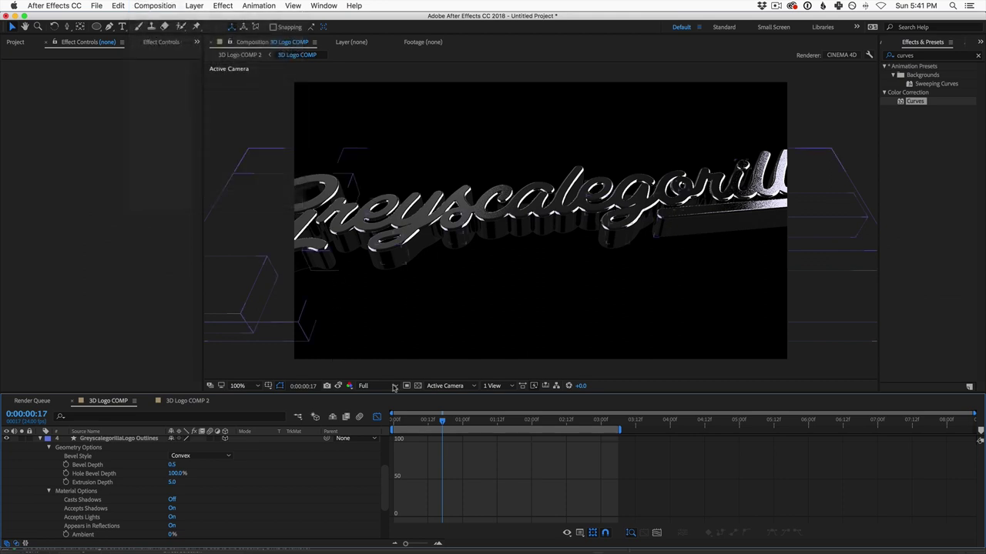
pyautogui.click(155, 5)
pyautogui.click(208, 35)
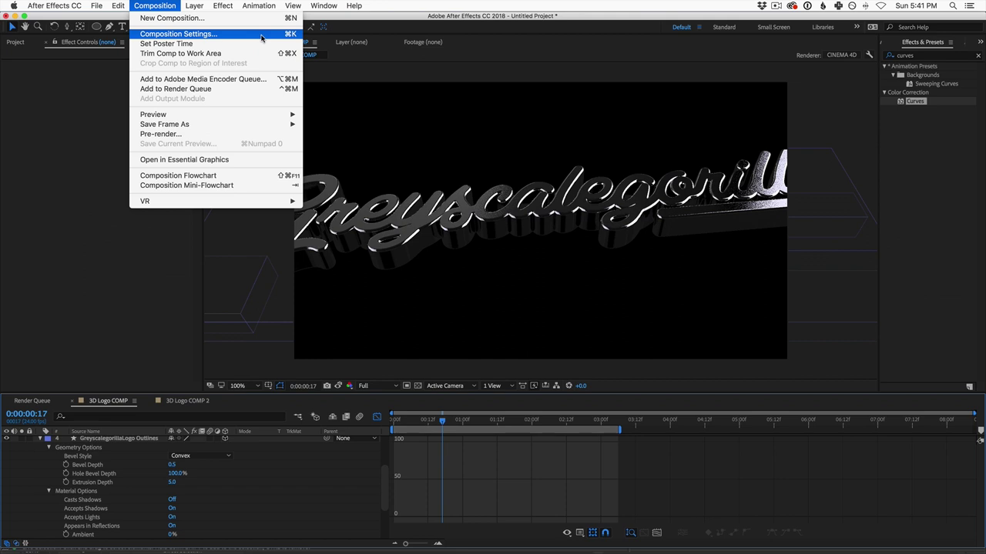
pyautogui.click(301, 353)
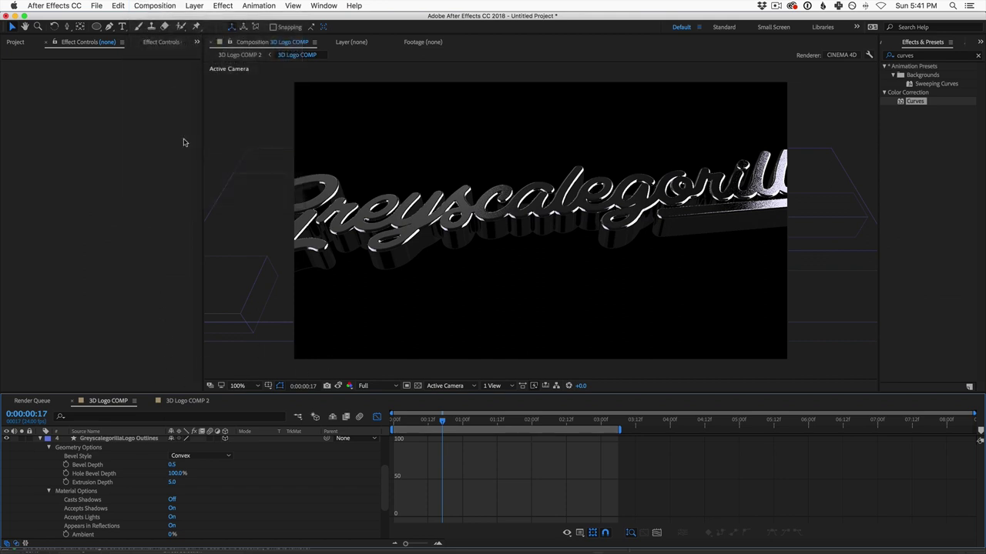
# - Raise the CINEMA 4D renderer quality of 3D Logo COMP to a level between Draft and Typical and apply it
pyautogui.click(153, 5)
pyautogui.click(176, 36)
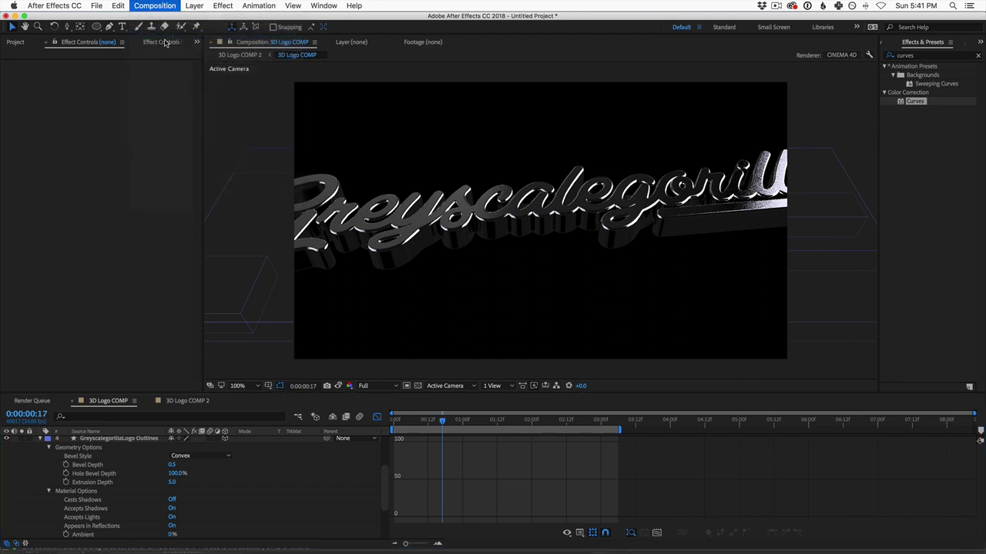
pyautogui.click(766, 91)
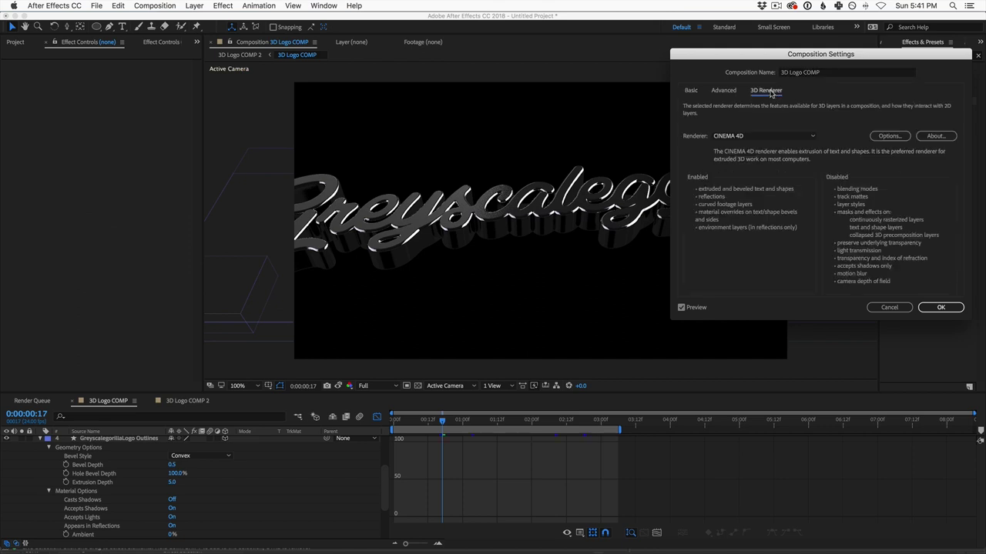
pyautogui.click(886, 136)
pyautogui.moveTo(123, 173); pyautogui.dragTo(181, 173)
pyautogui.click(292, 296)
pyautogui.click(940, 307)
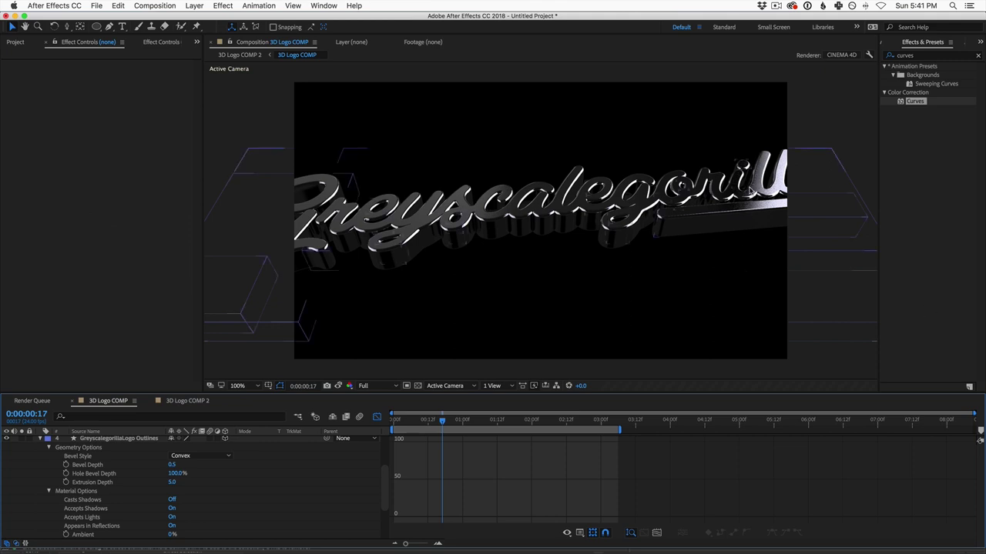
# - Check the logo's render quality in 3D Logo COMP at 0:00:01:15, 0:00:02:11 and 0:00:00:04
pyautogui.click(506, 422)
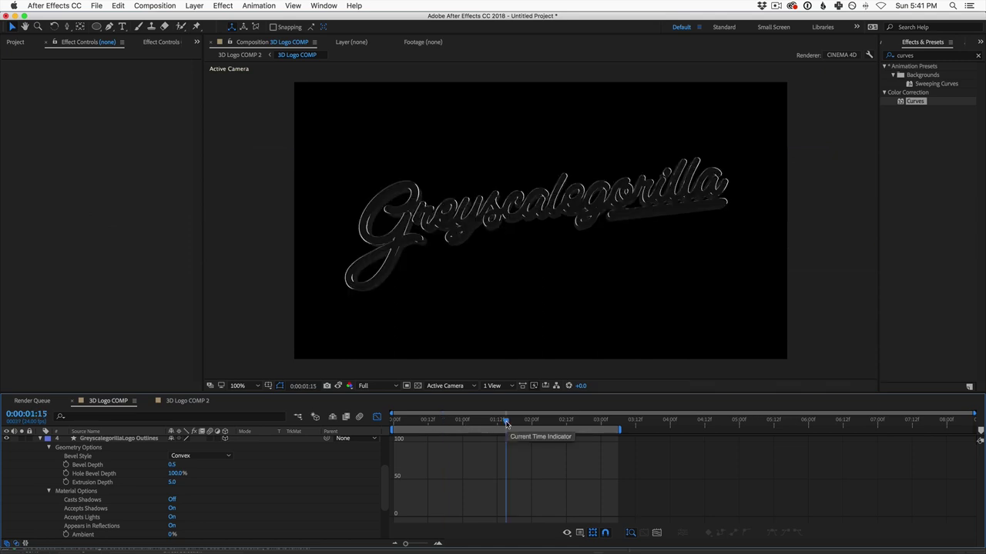
pyautogui.click(564, 421)
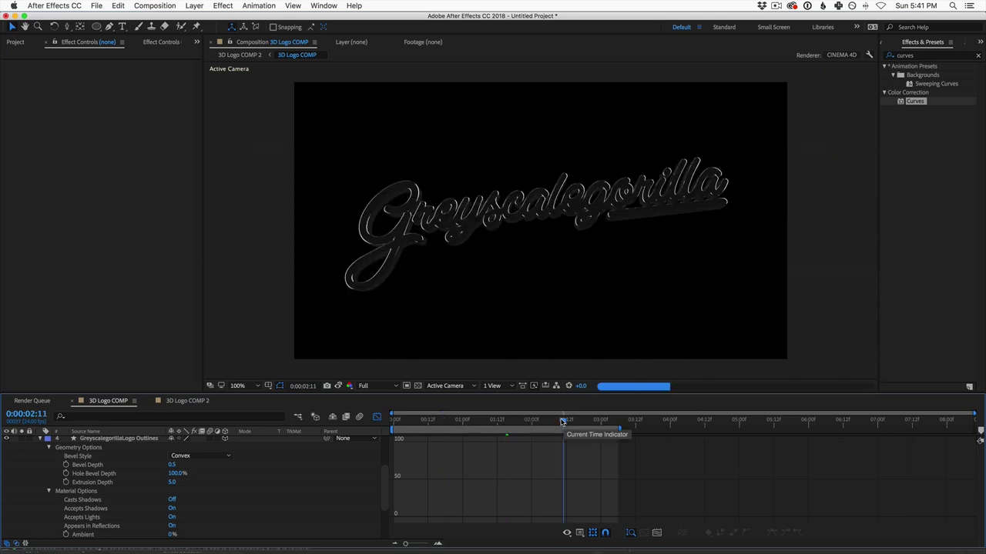
pyautogui.click(404, 421)
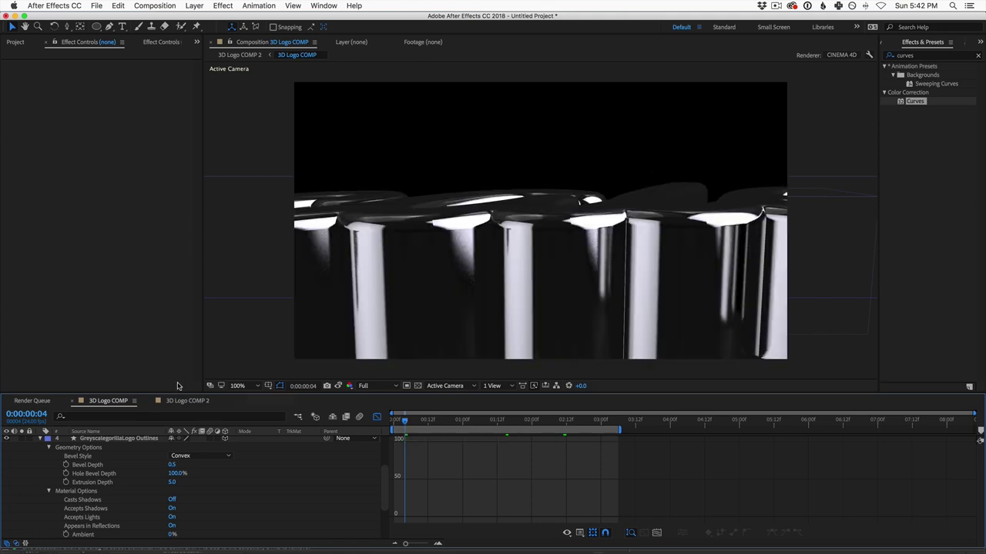
pyautogui.click(505, 423)
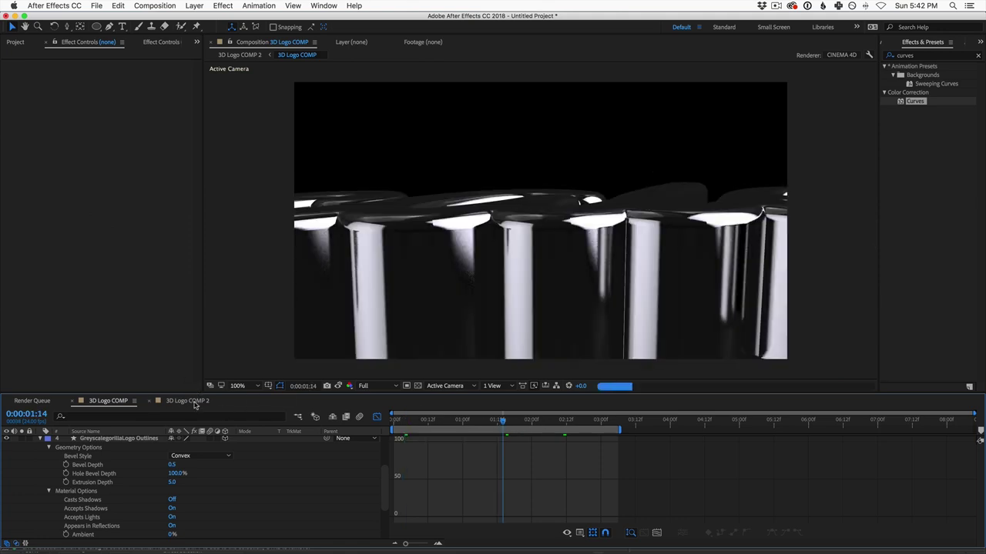
# - Return to 3D Logo COMP 2 and set the work area's end at 0:00:04:01
pyautogui.click(189, 401)
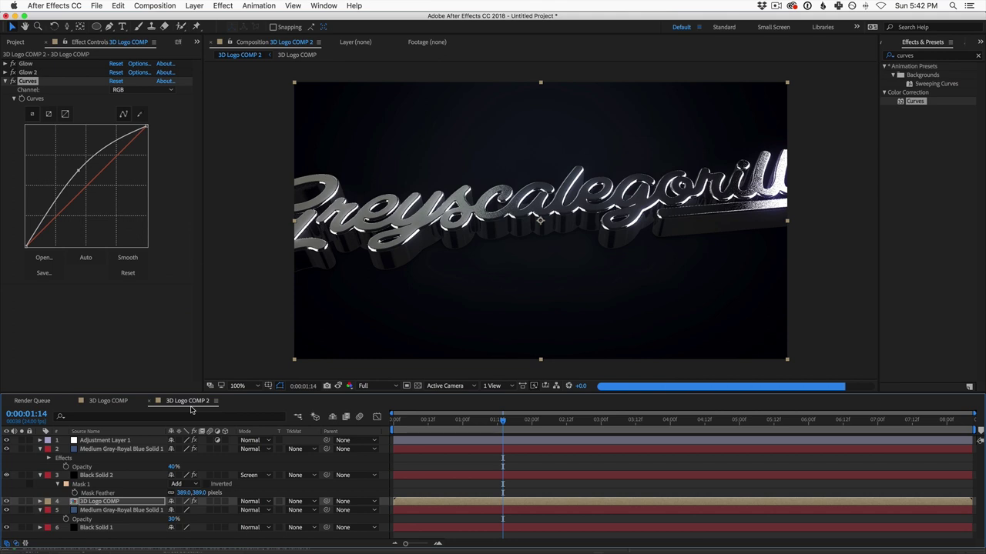
pyautogui.click(574, 421)
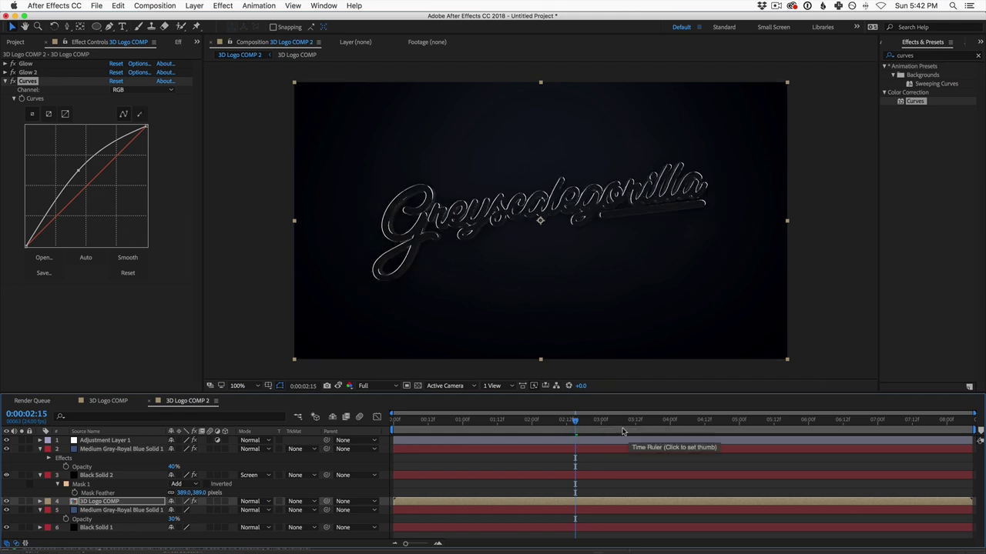
pyautogui.click(673, 422)
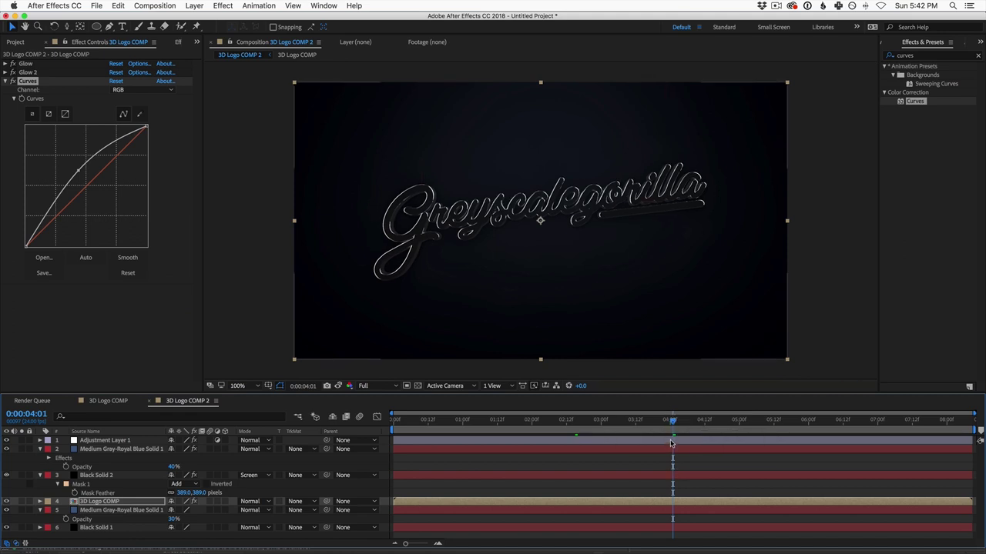
pyautogui.press('n')
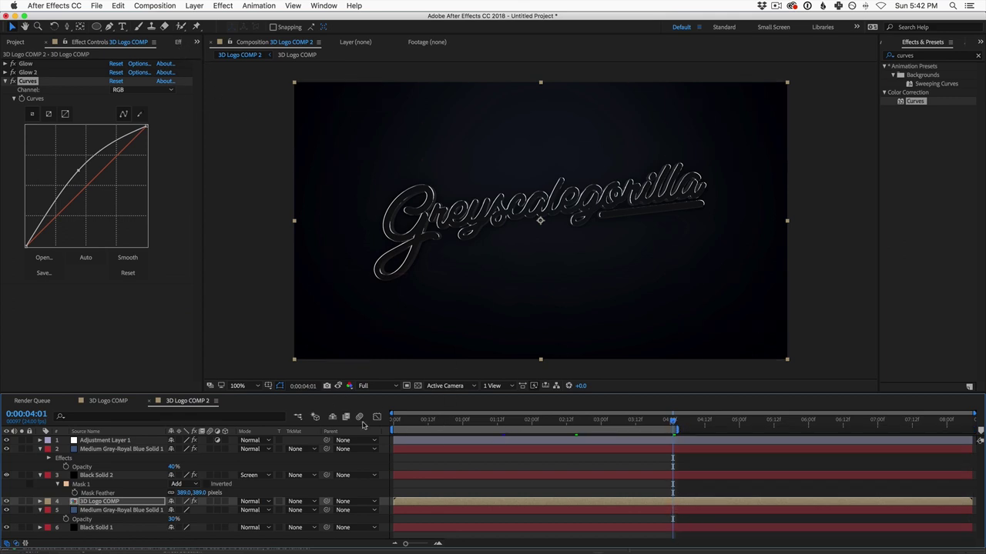
# - Add 3D Logo COMP 2 to the render queue
pyautogui.click(202, 499)
pyautogui.moveTo(202, 499); pyautogui.dragTo(216, 511)
pyautogui.press('super+m')
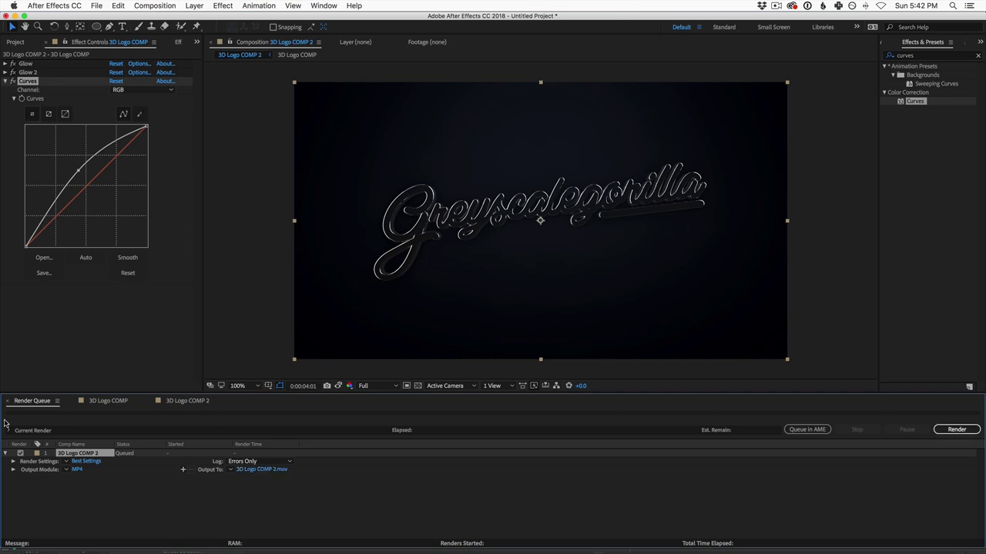
# - Review the queued render's output file location and its output module settings, leaving both without changes
pyautogui.click(254, 470)
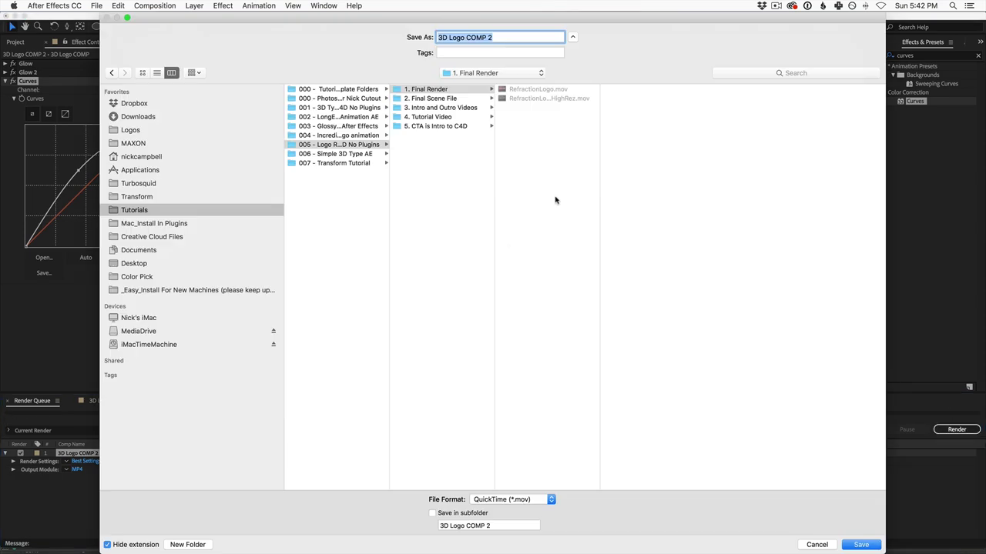
pyautogui.click(817, 545)
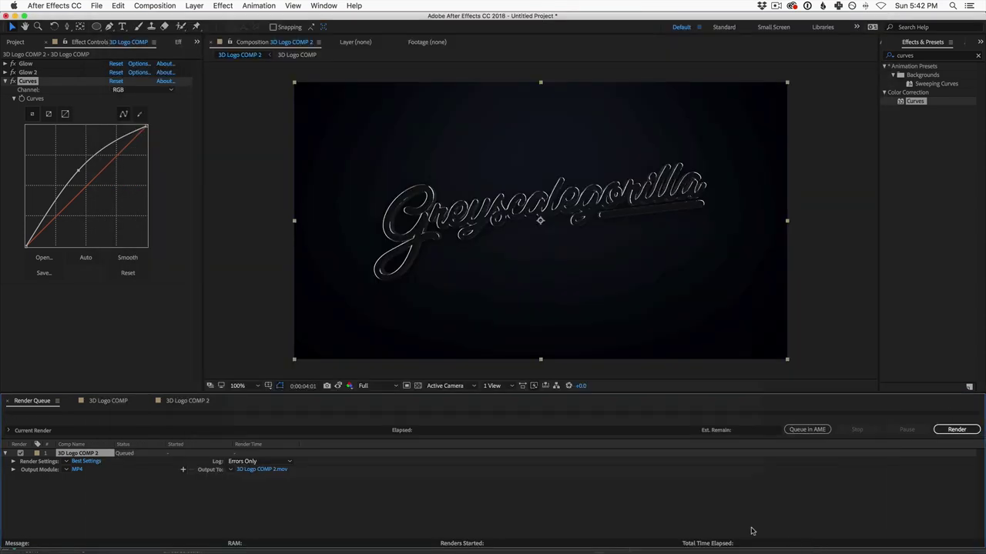
pyautogui.click(80, 470)
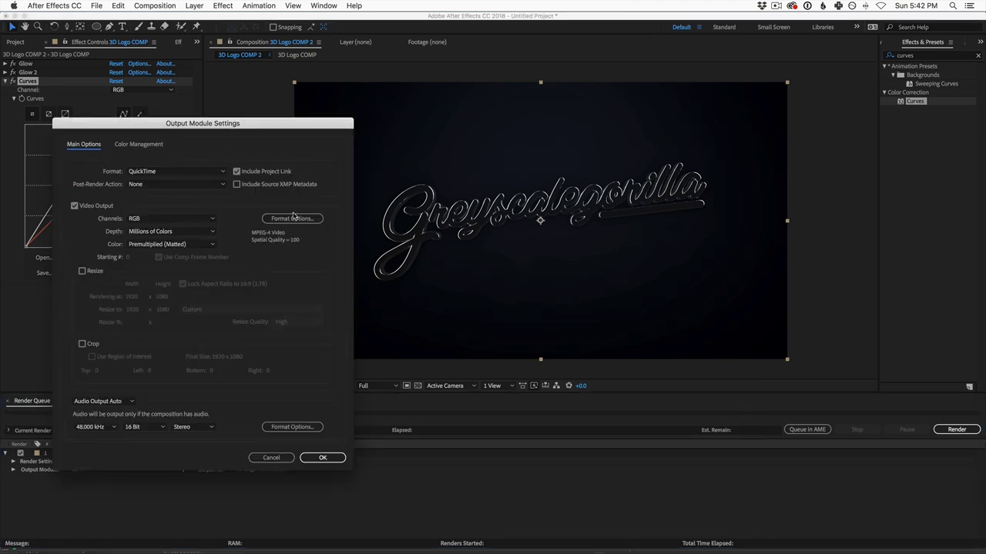
pyautogui.click(271, 458)
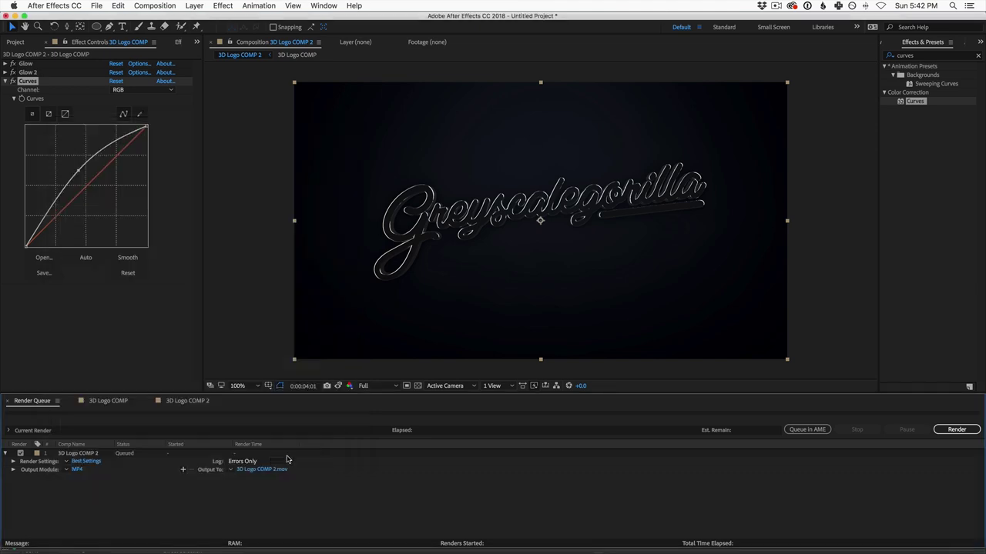